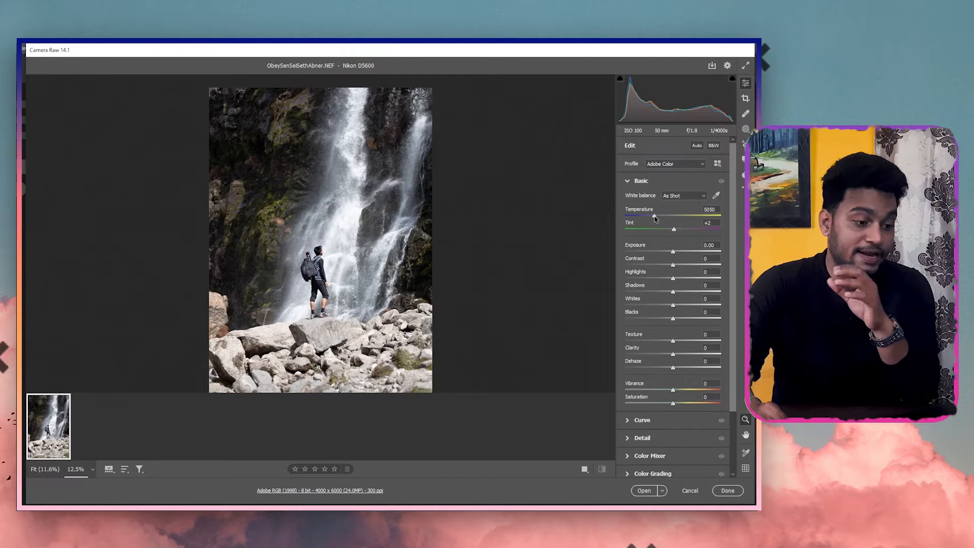
Adjust the photo's white balance by setting the temperature to 4700 and the tint to +7.
left_click_drag(654, 218, 651, 218)
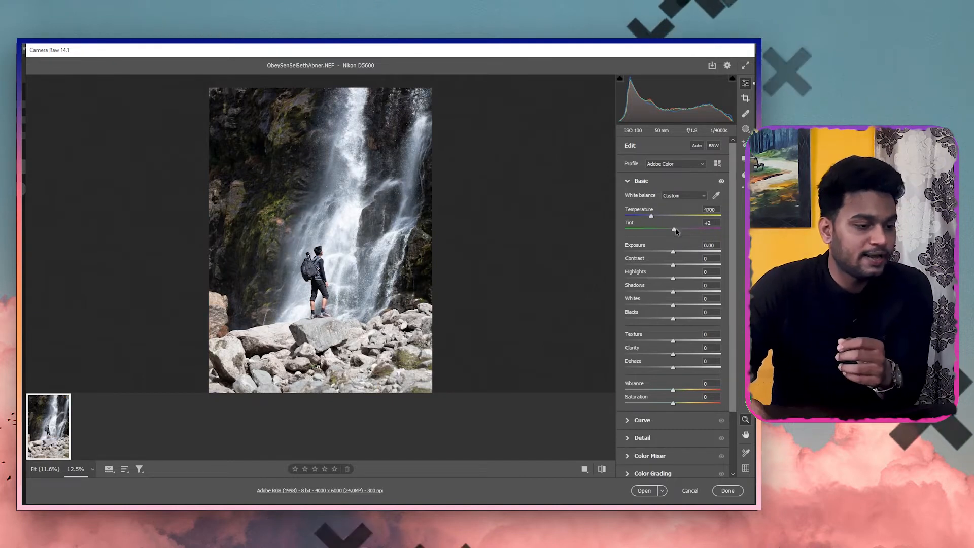
left_click_drag(676, 232, 678, 234)
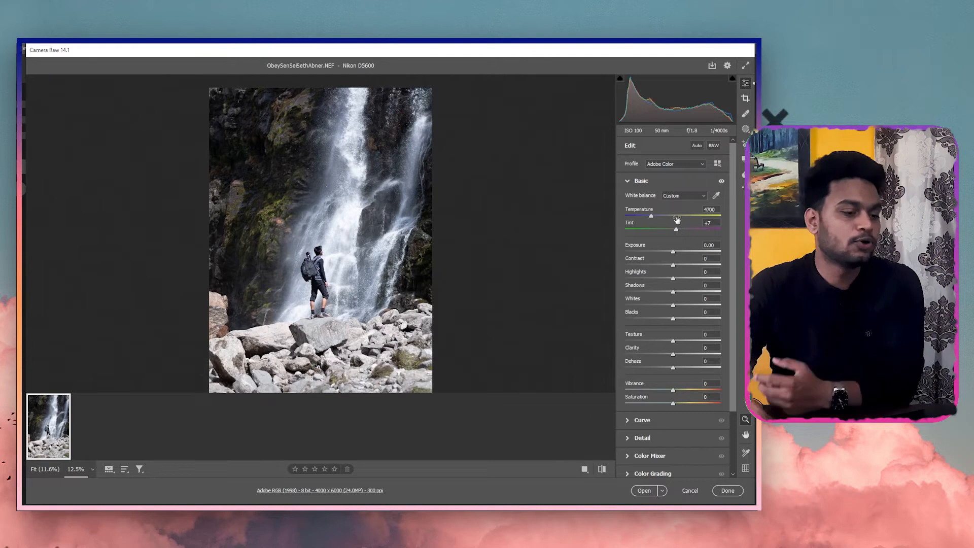
Set the exposure to -0.20 and the contrast to +22.
scroll(656, 223, "down", 1)
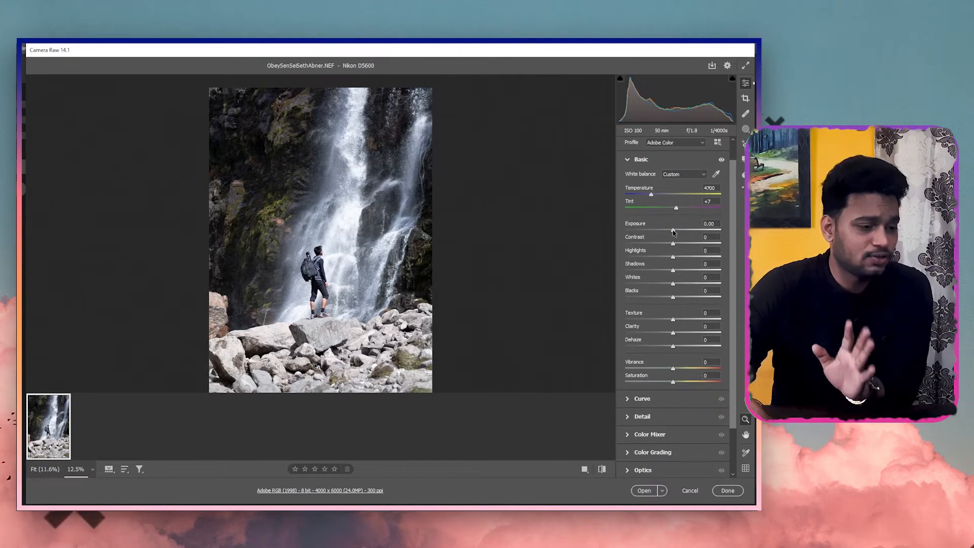
left_click_drag(672, 232, 671, 234)
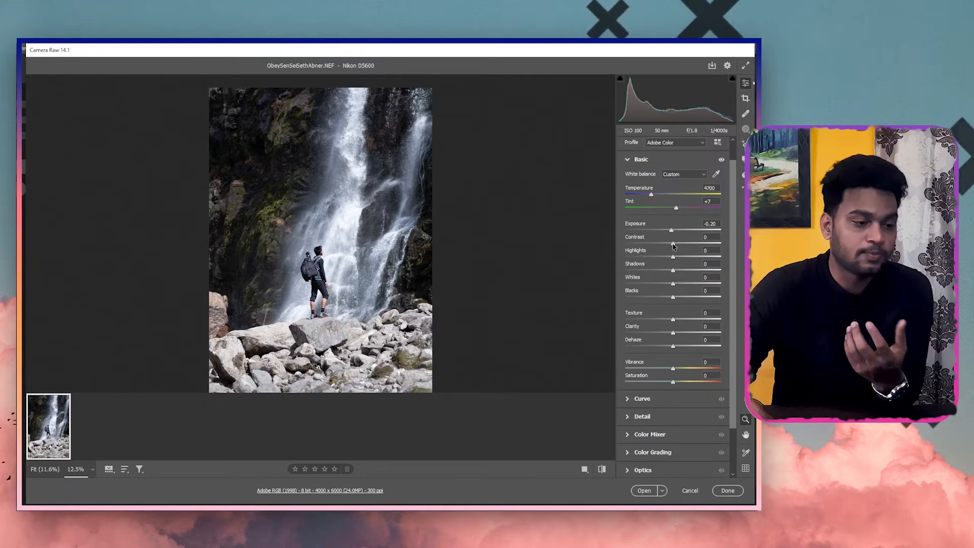
left_click_drag(675, 244, 683, 248)
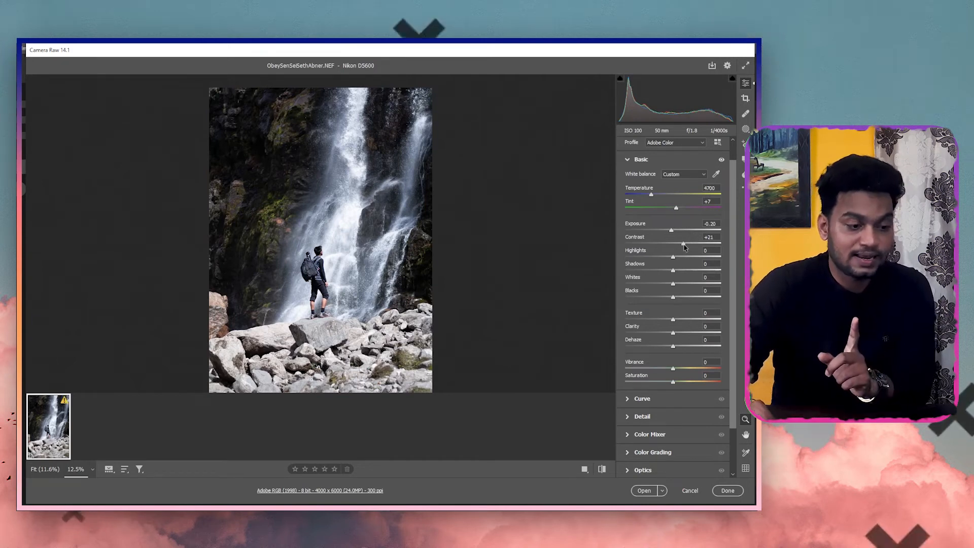
left_click_drag(683, 247, 667, 259)
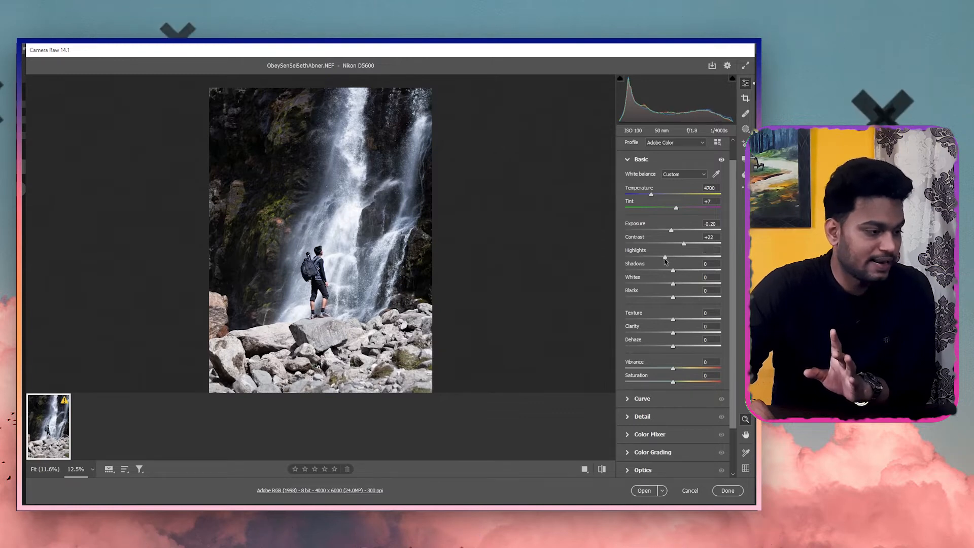
Lower the highlights to -59 and the shadows to -15.
left_click_drag(660, 261, 660, 261)
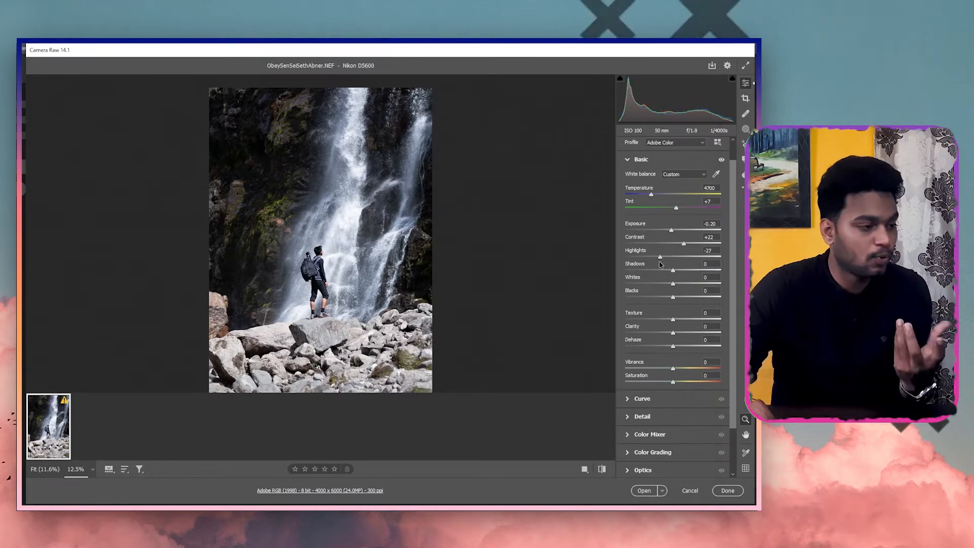
left_click_drag(658, 260, 660, 261)
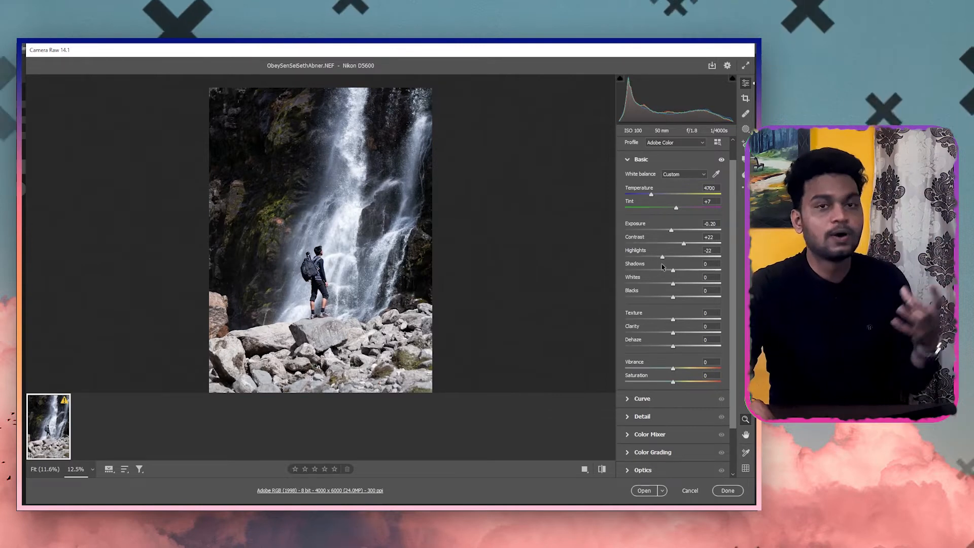
left_click_drag(662, 257, 644, 264)
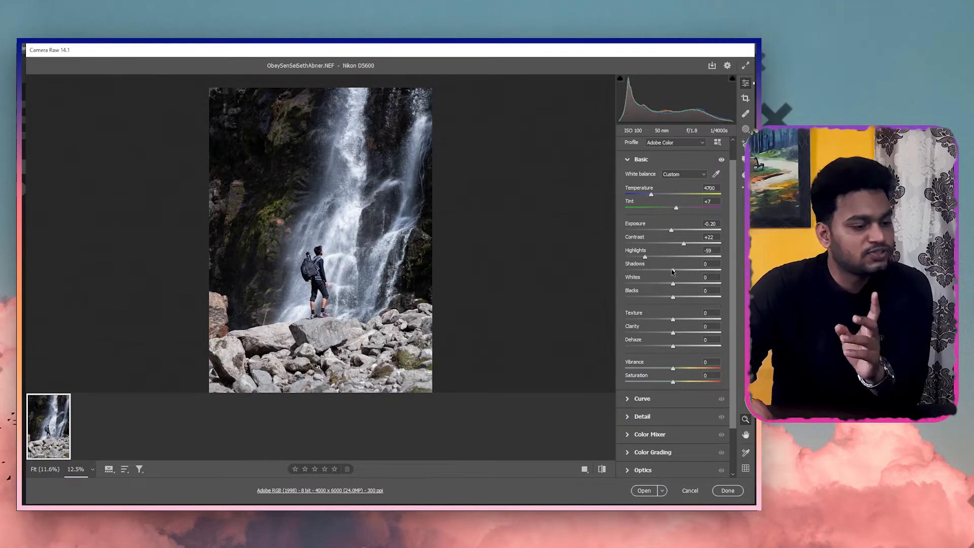
mouse_move(658, 275)
left_mouse_down()
mouse_move(679, 275)
mouse_move(662, 277)
left_mouse_up()
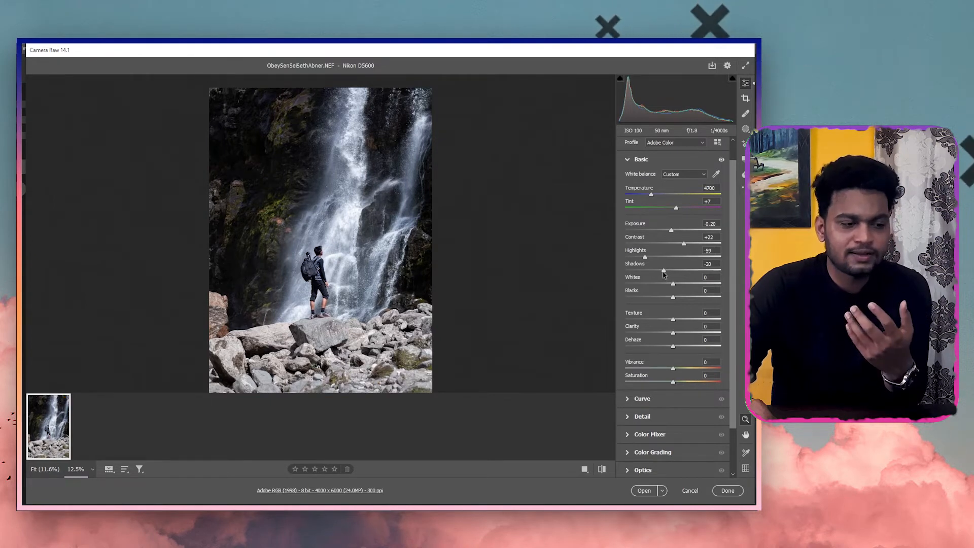
left_click_drag(662, 276, 663, 275)
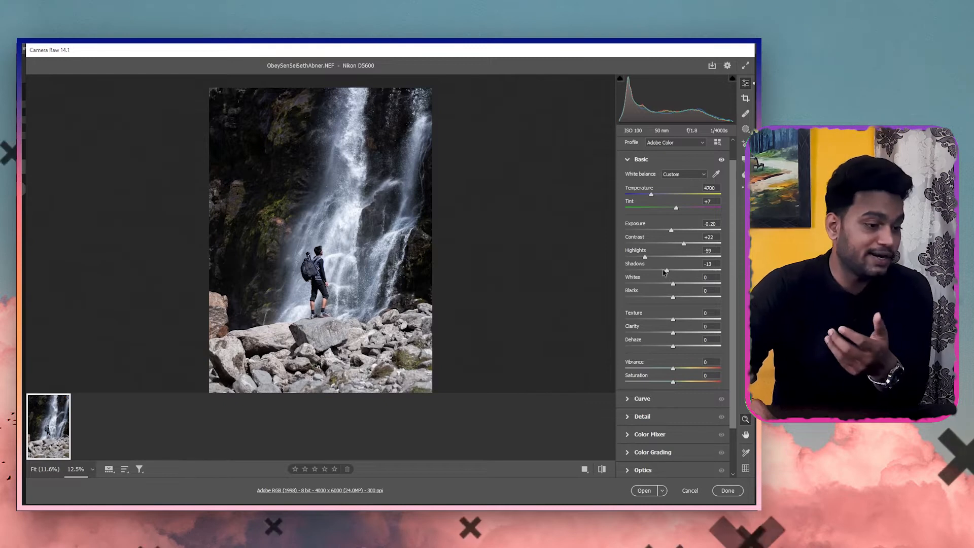
left_click_drag(666, 272, 665, 272)
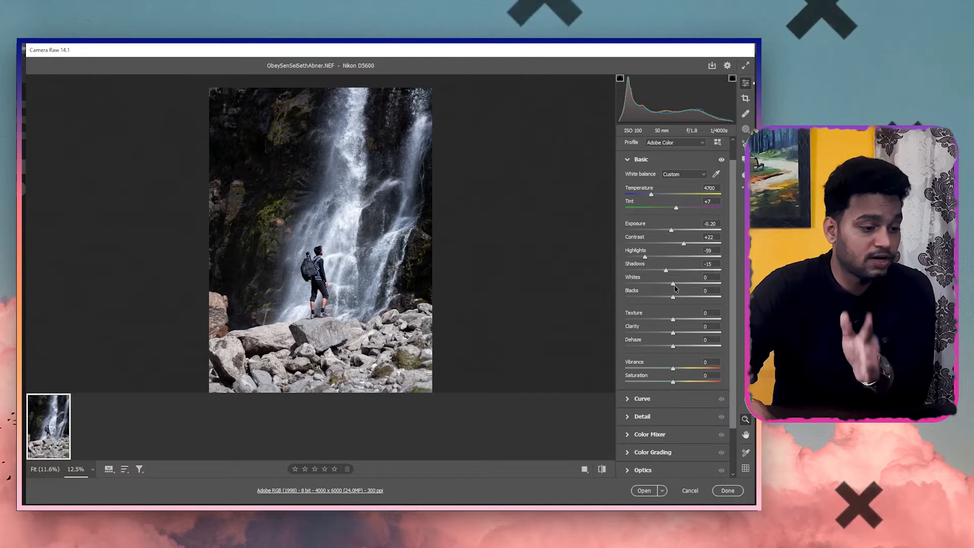
Set the whites to +14 and the blacks to -3, limiting clipping in the waterfall and dark rocks.
left_click_drag(674, 285, 704, 288)
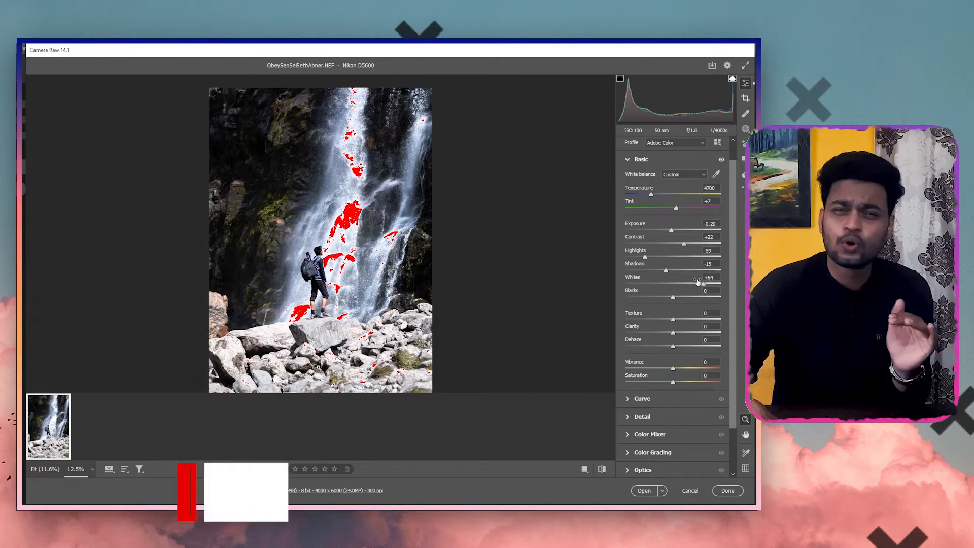
mouse_move(698, 281)
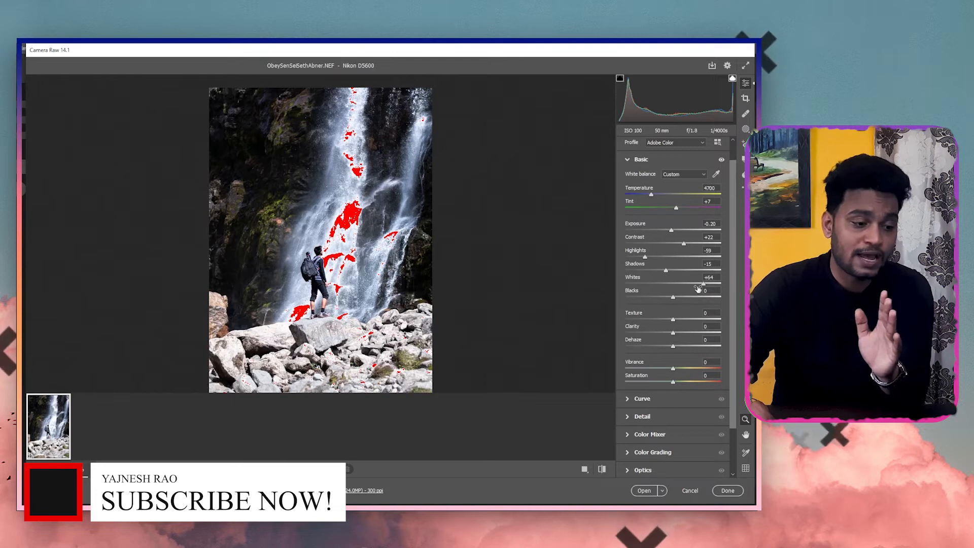
left_click_drag(699, 287, 678, 287)
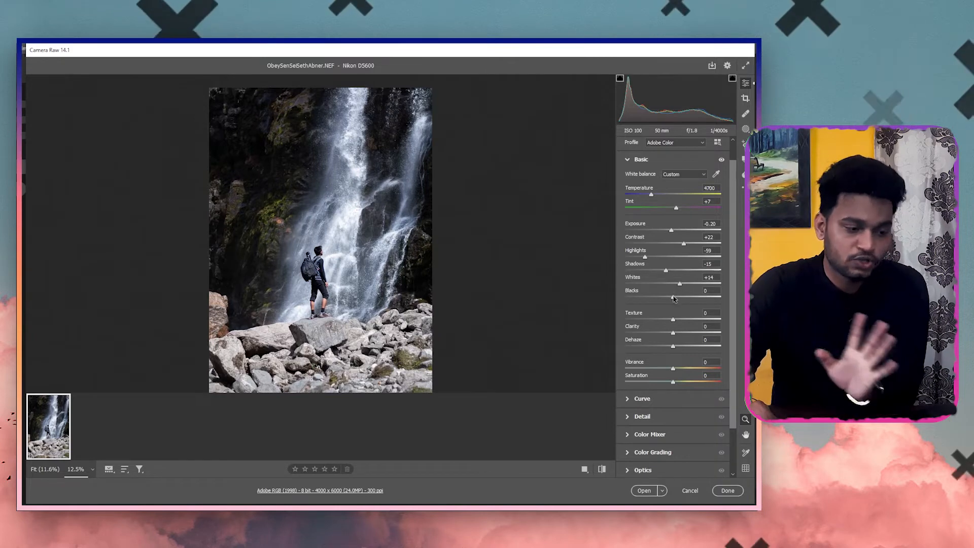
left_click_drag(674, 294, 661, 300)
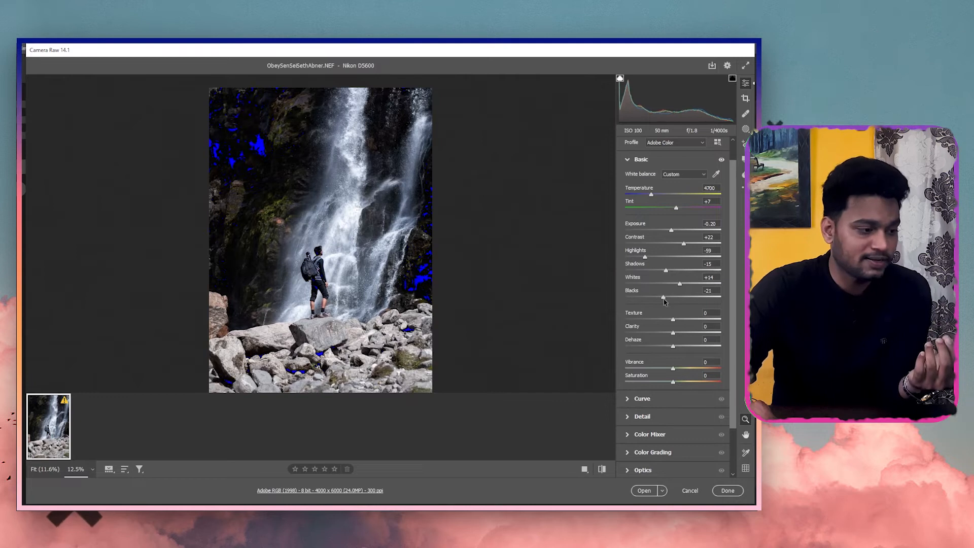
left_click_drag(667, 302, 668, 302)
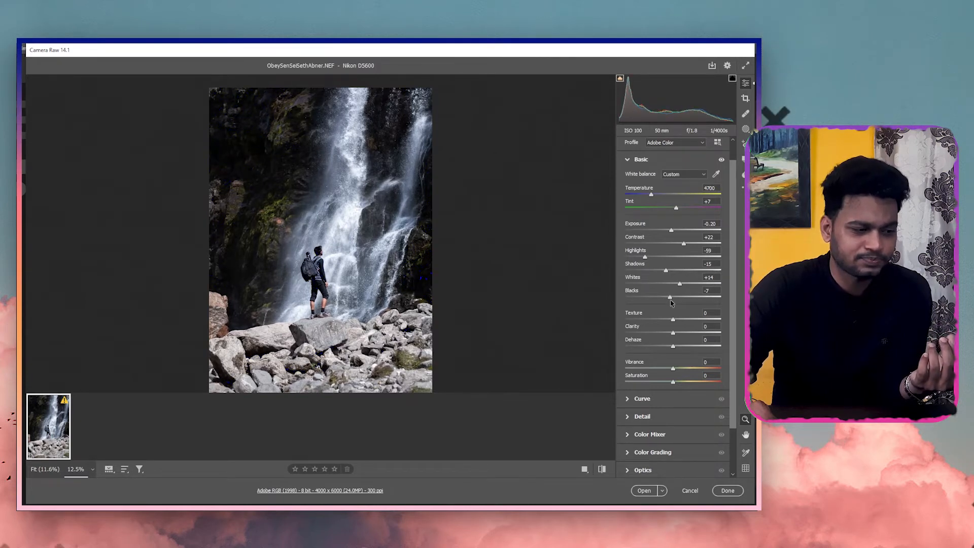
left_click_drag(673, 302, 673, 303)
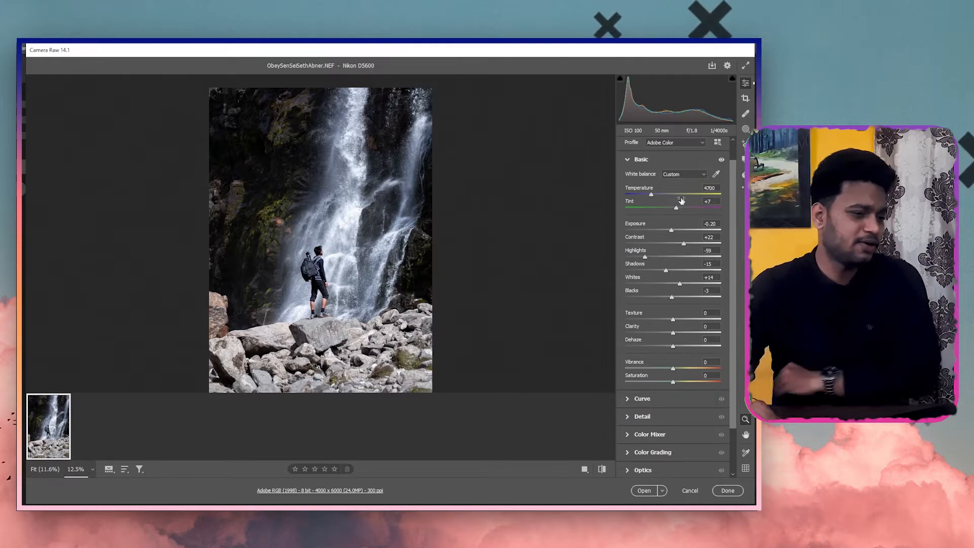
Raise the vibrance to +29 and reduce the saturation to -8.
scroll(677, 291, "down", 2)
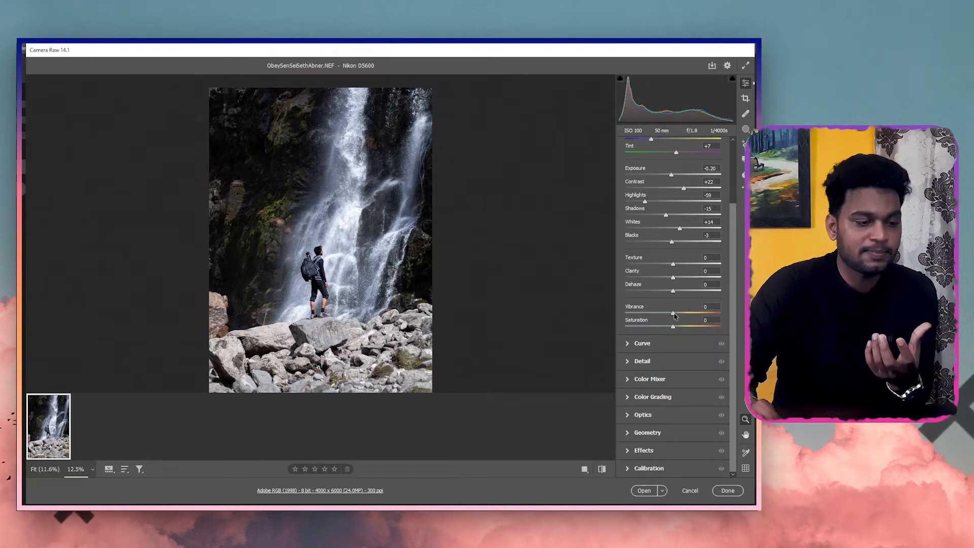
left_click_drag(679, 314, 686, 316)
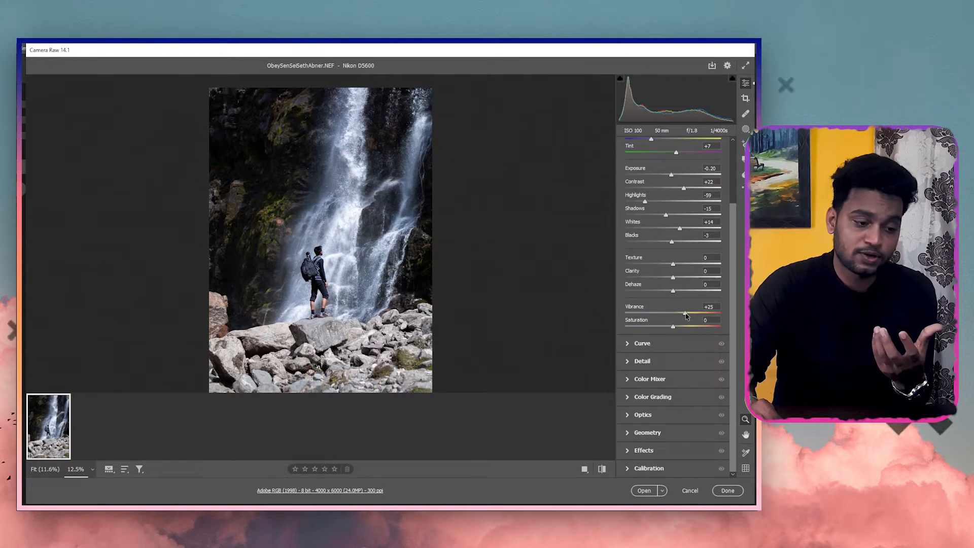
left_click_drag(686, 313, 686, 313)
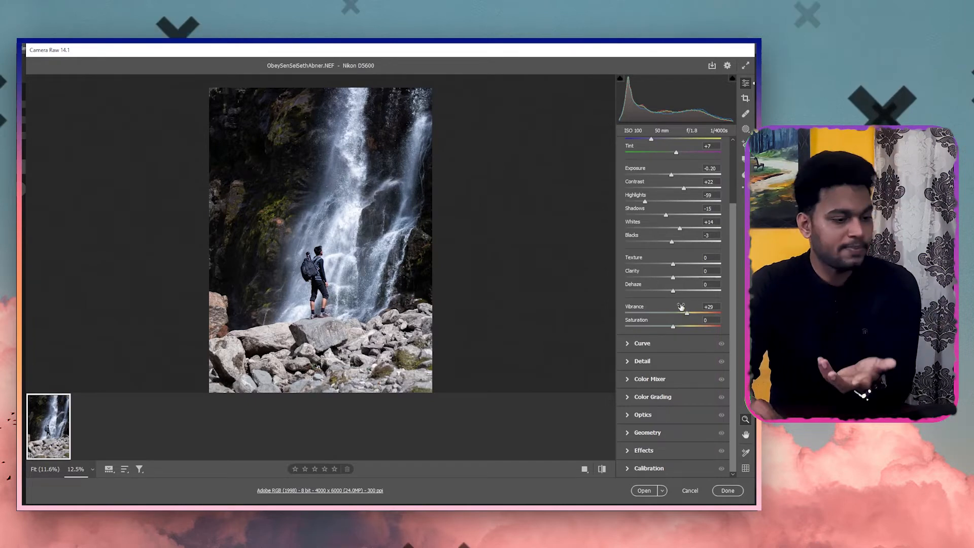
left_click_drag(673, 326, 667, 330)
Shape the RGB point curve: lift the black point, lower the white point's output to 238, and add points at 62/61 and 191/190.
scroll(664, 188, "up", 1)
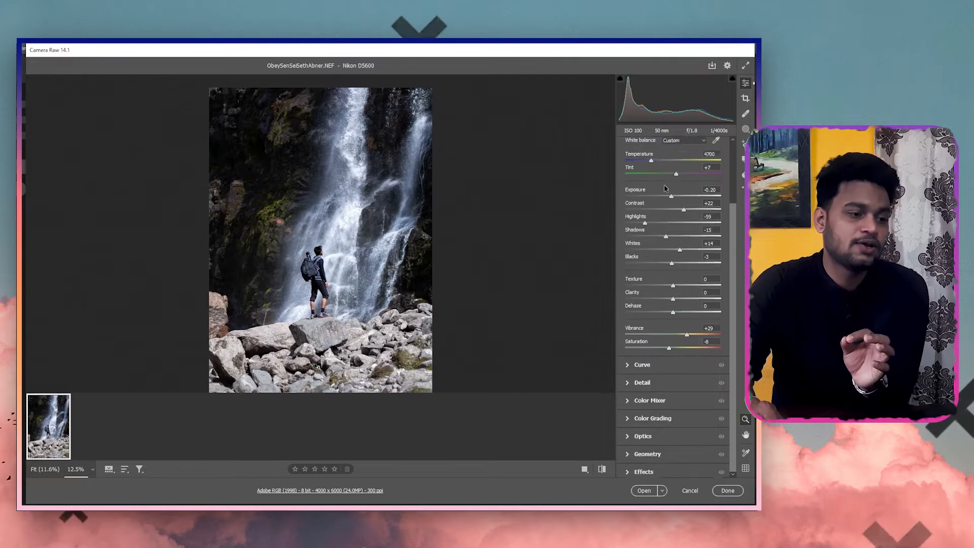
scroll(659, 184, "up", 2)
left_click(656, 184)
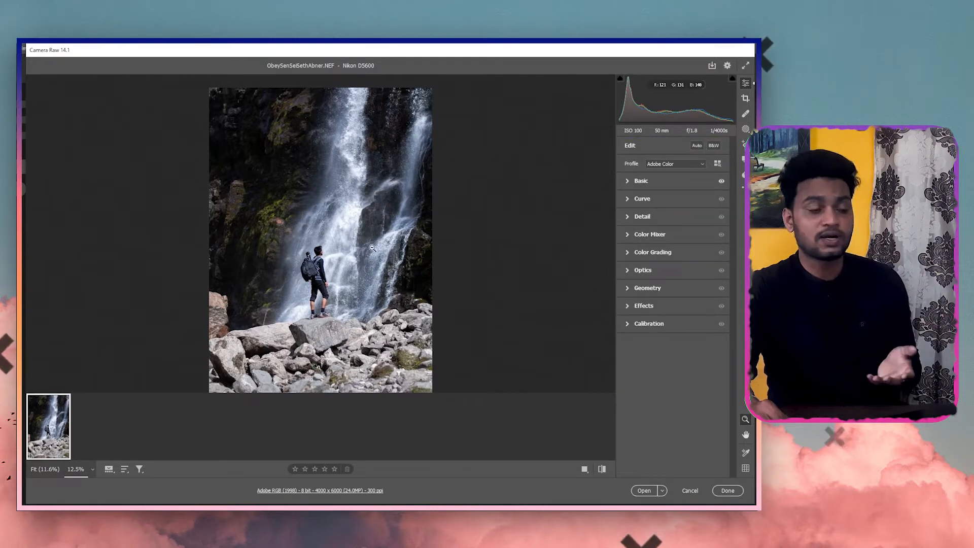
left_click(632, 199)
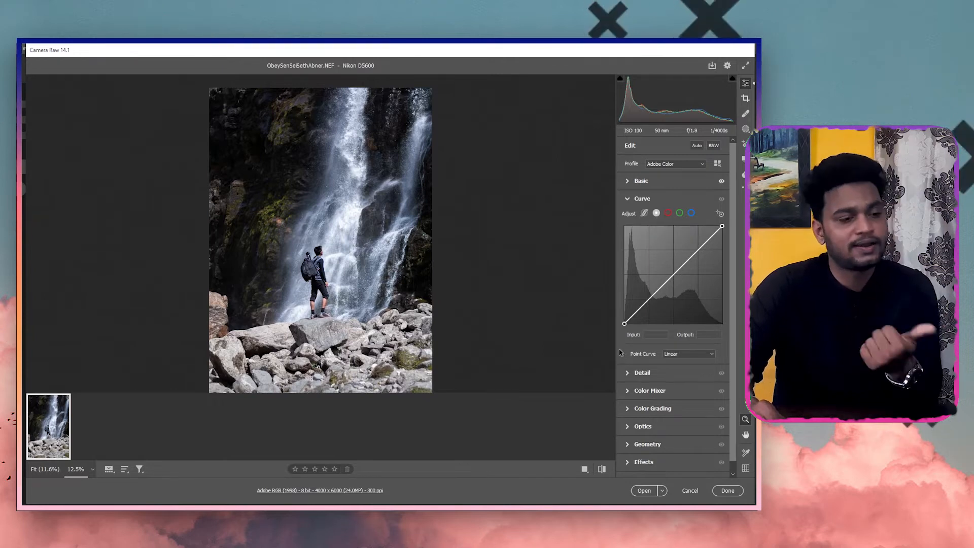
left_click(624, 323)
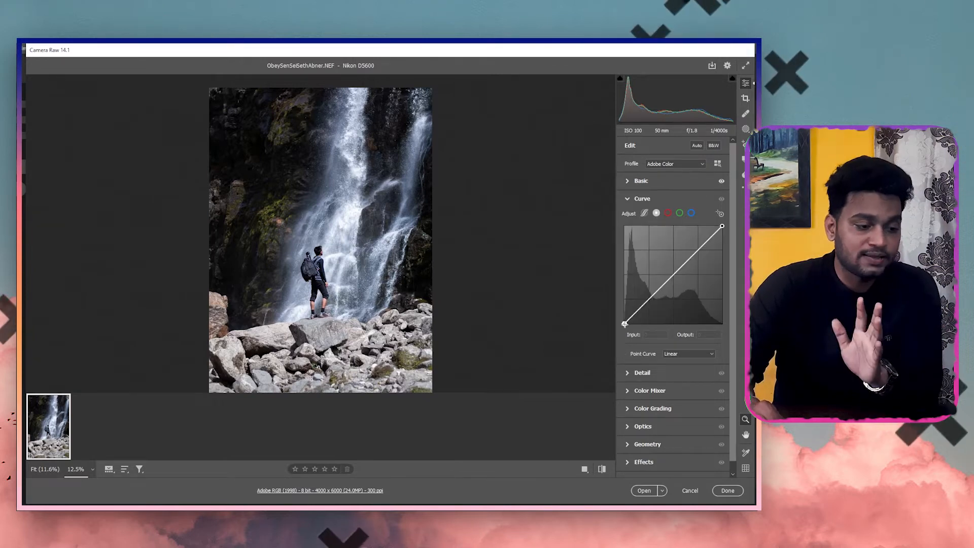
left_click_drag(624, 320, 648, 301)
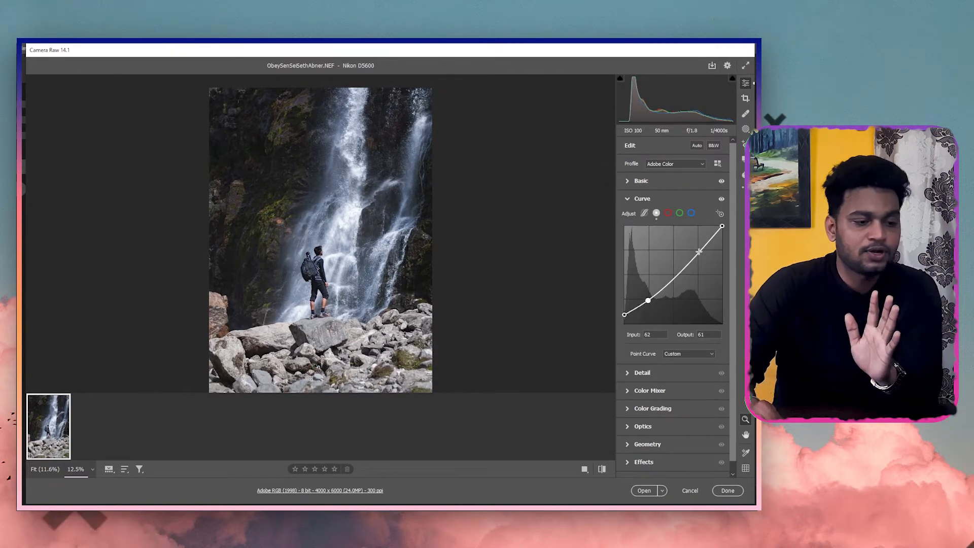
left_click_drag(720, 227, 722, 231)
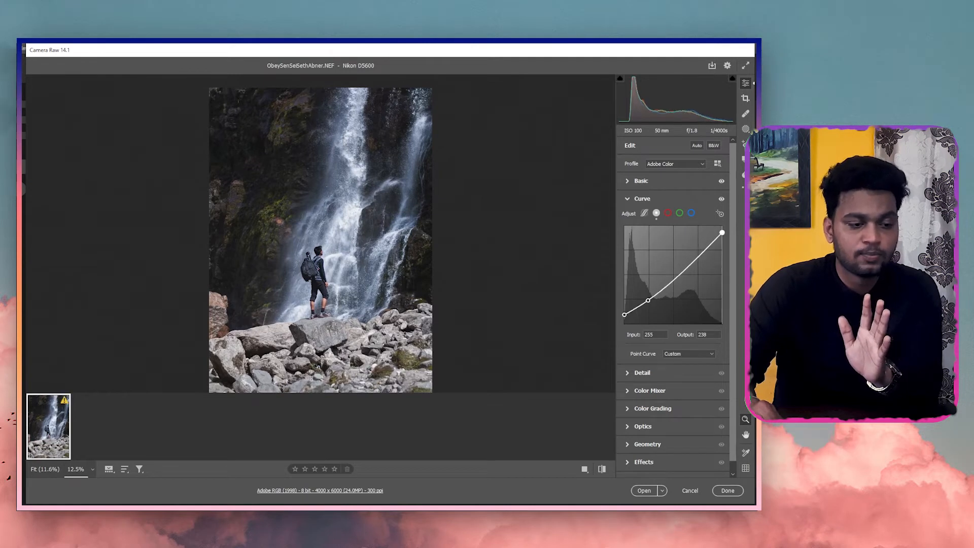
left_click_drag(698, 262, 699, 250)
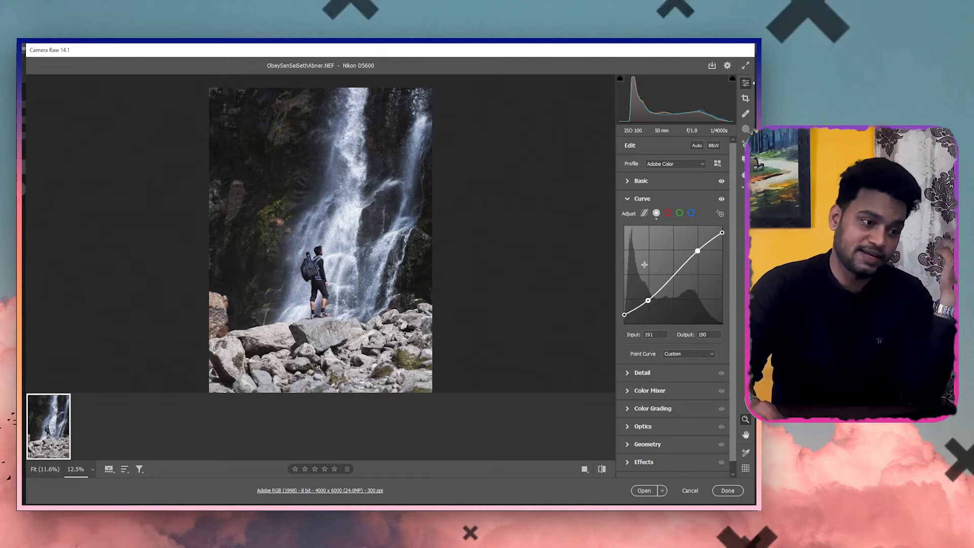
Fine-tune the RGB curve points to 0/26, 64/59, 190/191 and 255/240 (input/output).
left_click(623, 314)
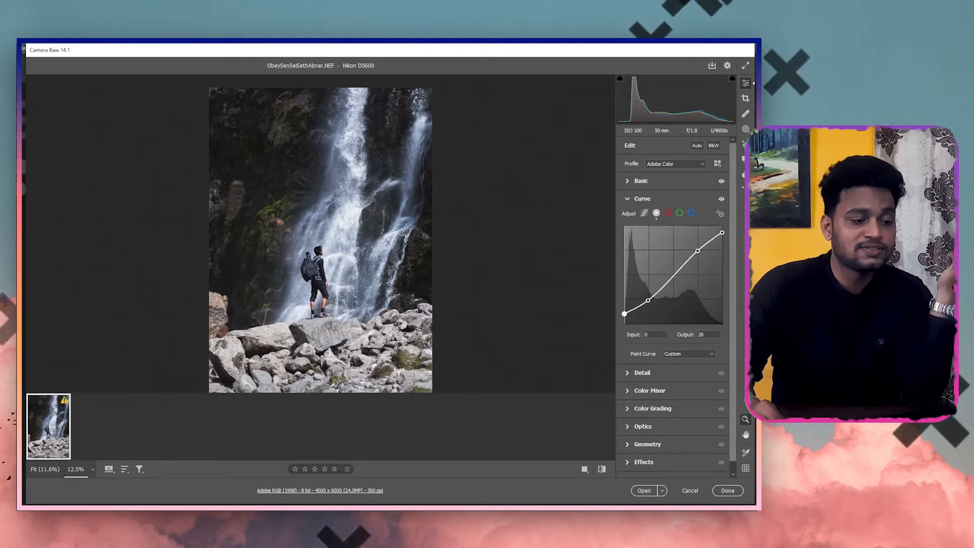
left_click_drag(647, 300, 649, 301)
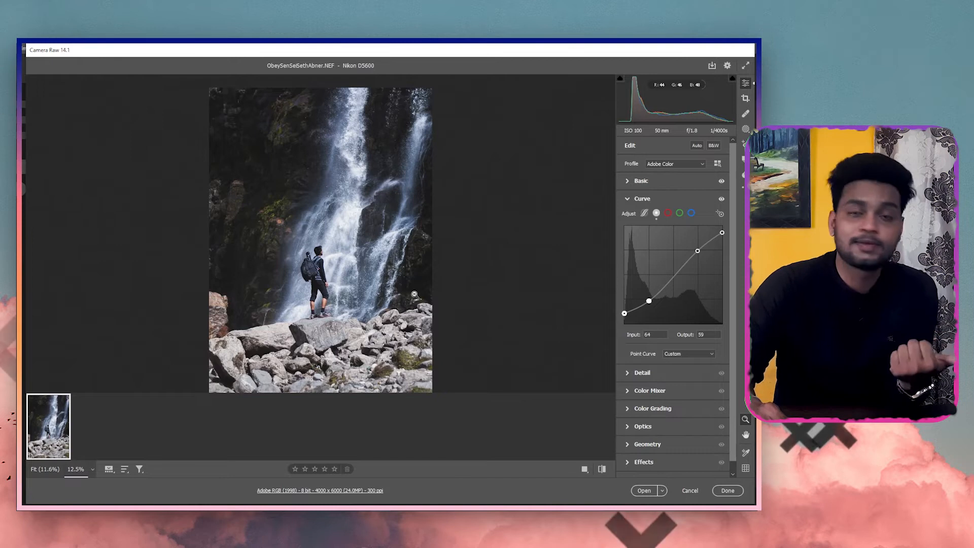
left_click(722, 232)
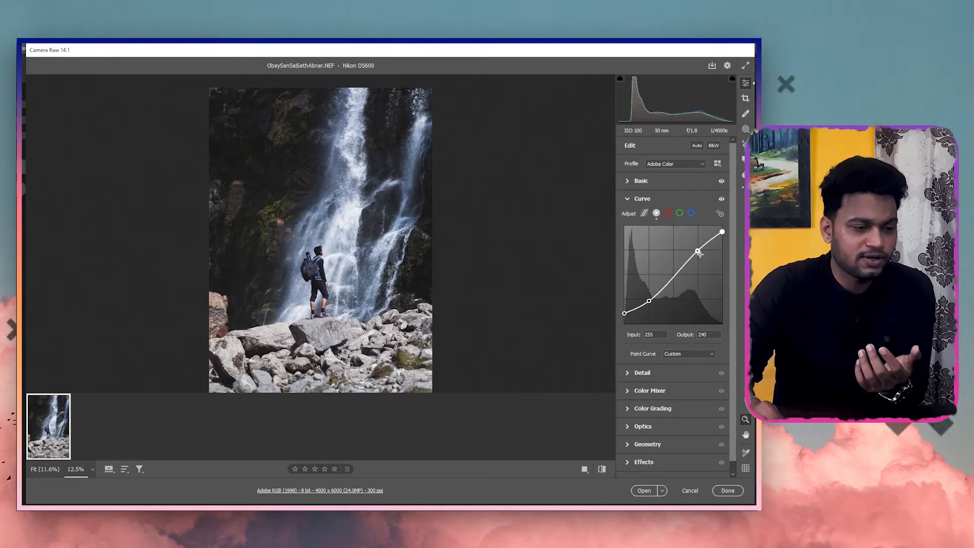
left_click_drag(697, 250, 697, 251)
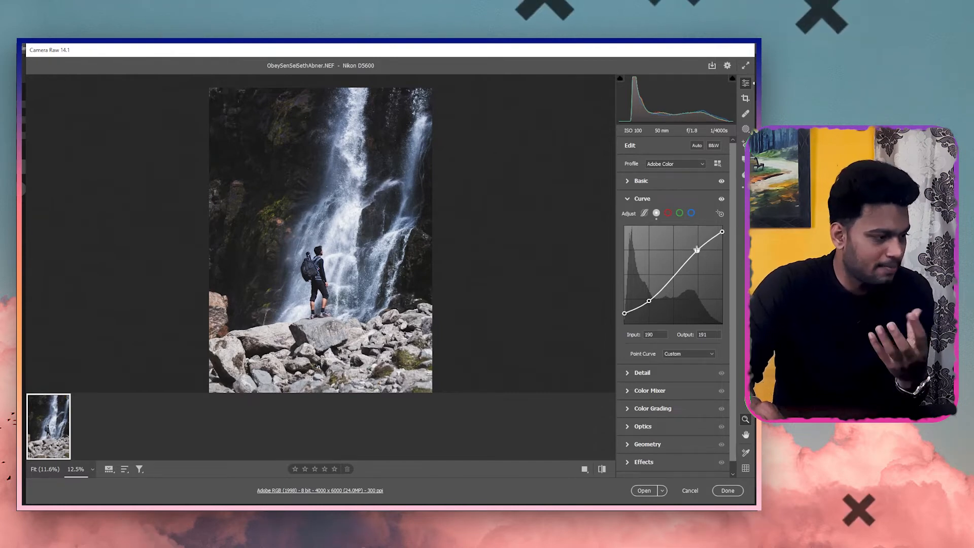
On the red channel curve, move the black point to input 9, output 0, to shift the shadows toward teal.
left_click(668, 214)
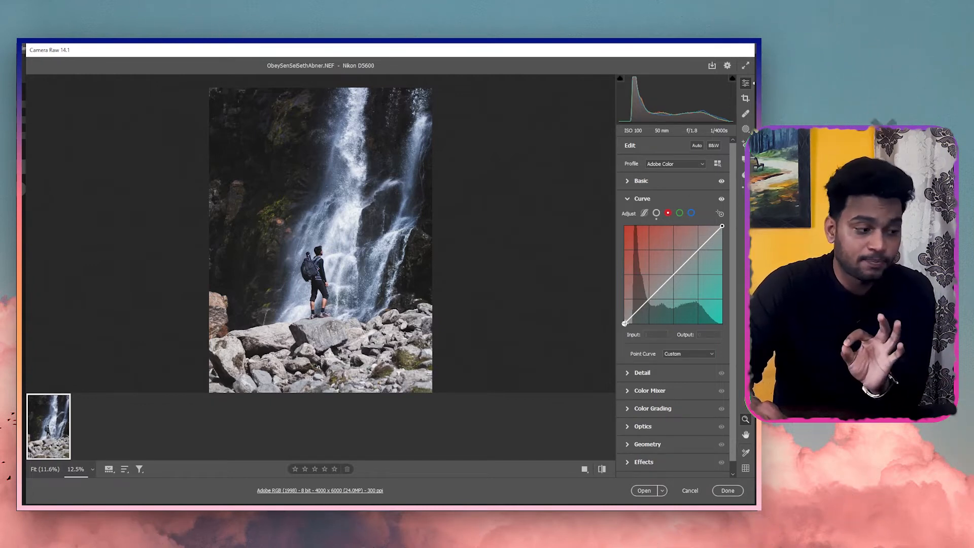
left_click(624, 323)
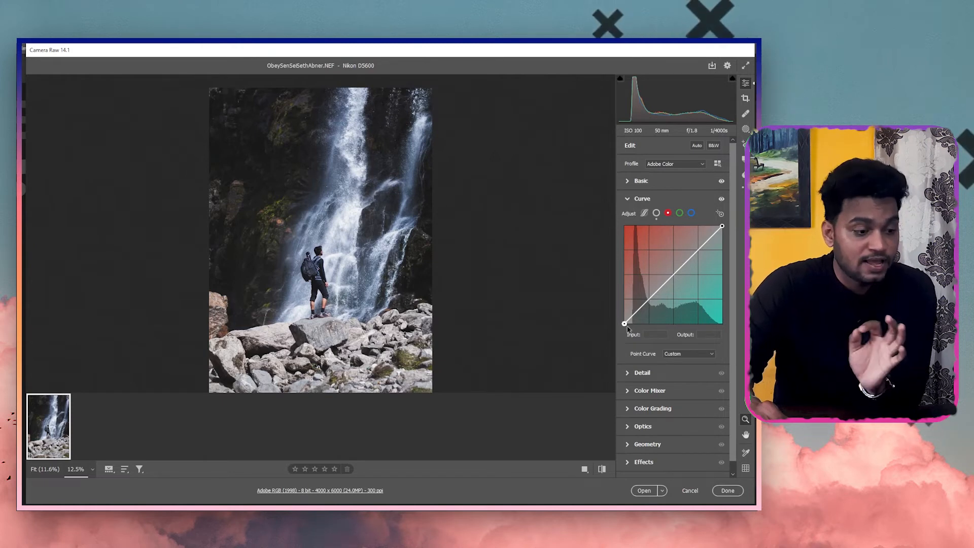
left_click_drag(624, 323, 628, 323)
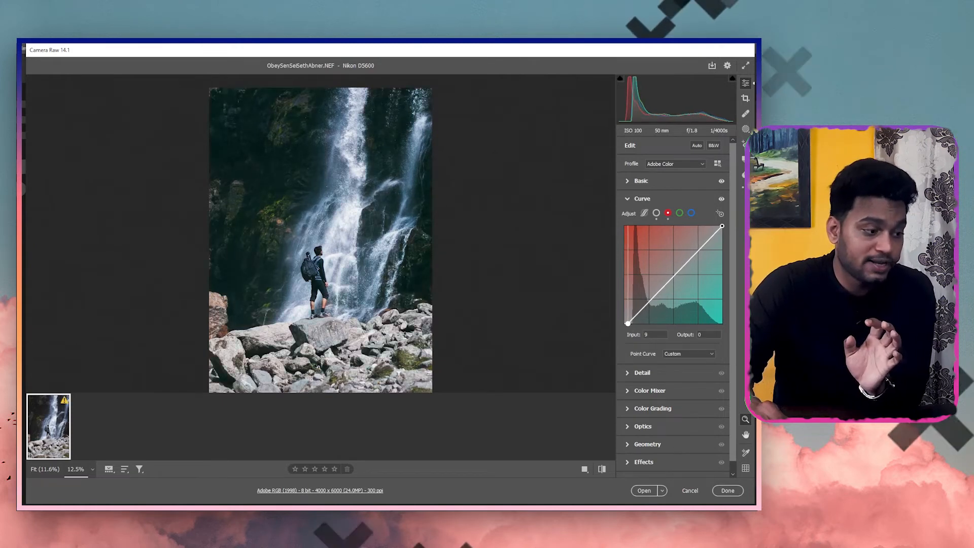
Anchor the red channel curve with points at 65/63, 127/126 and 192/192, and move its black point to input 14, output 0.
left_click(651, 301)
left_click_drag(650, 301, 650, 299)
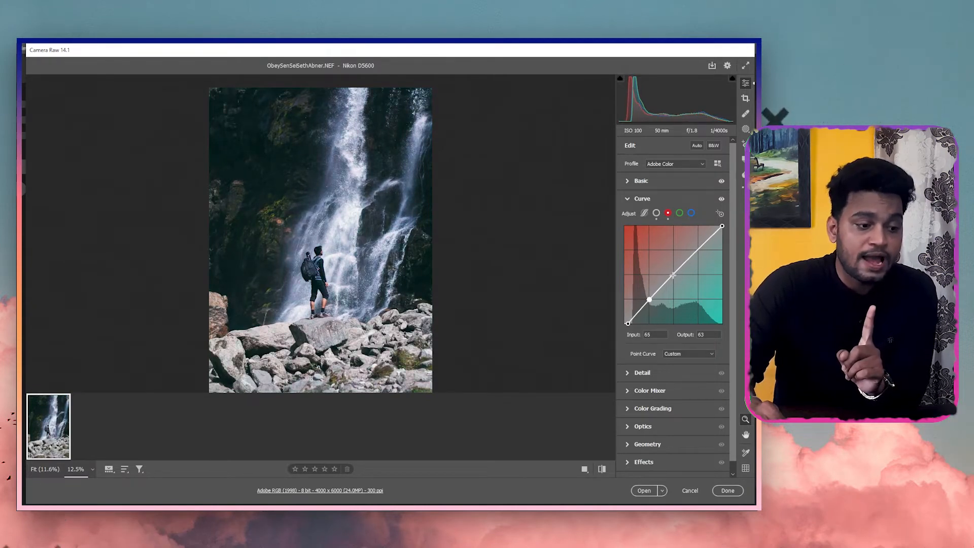
left_click_drag(673, 276, 673, 275)
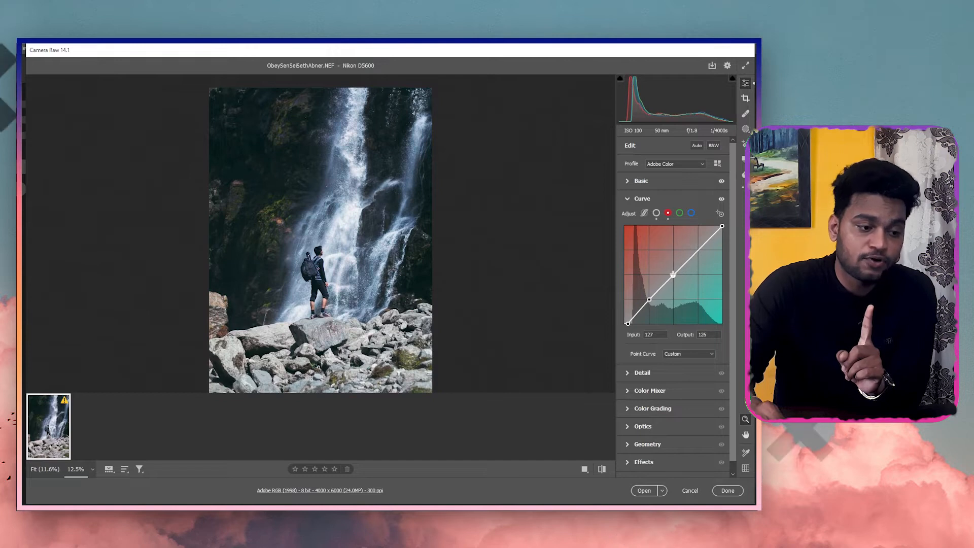
left_click(698, 251)
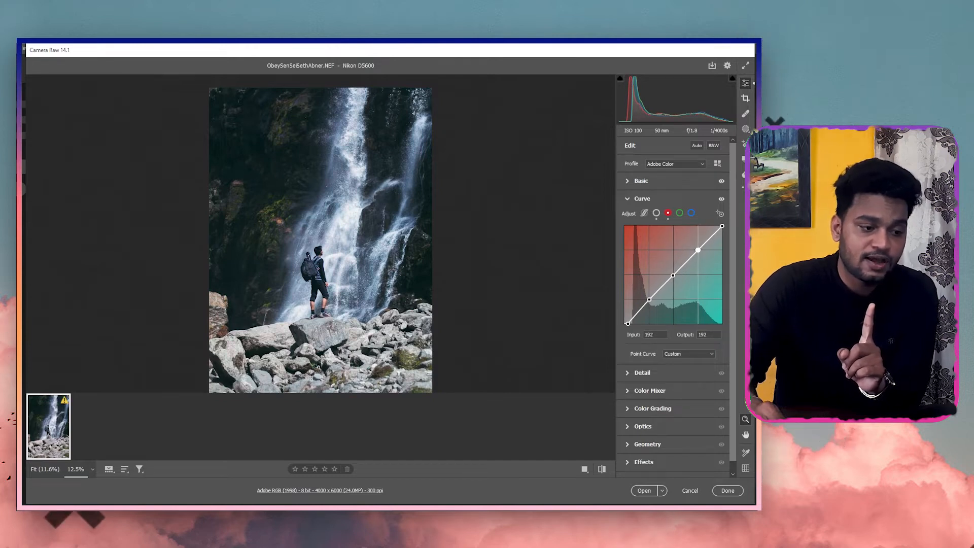
left_click_drag(628, 323, 630, 324)
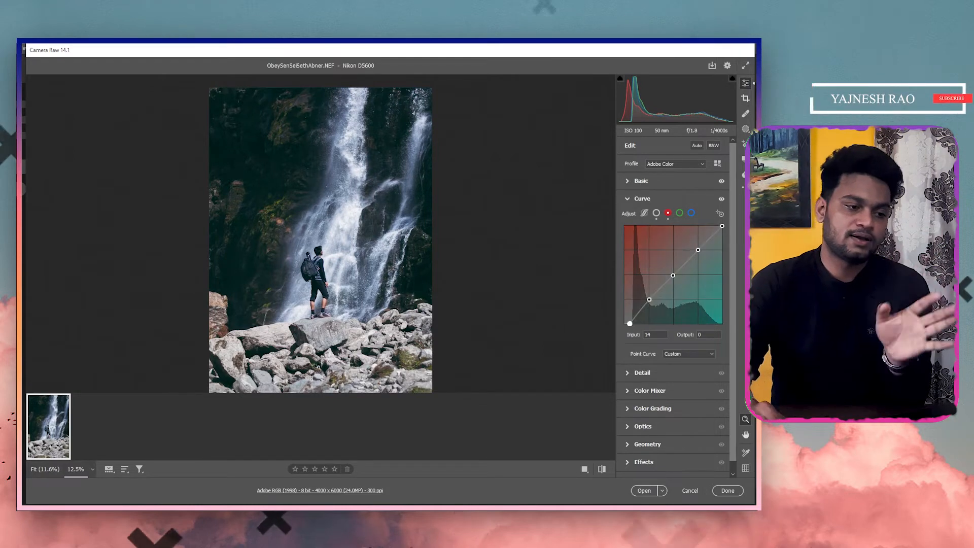
Try lowering the red curve's white point to output 200, restore it to 255, and try lifting the black point to 5/45.
left_click_drag(722, 226, 721, 246)
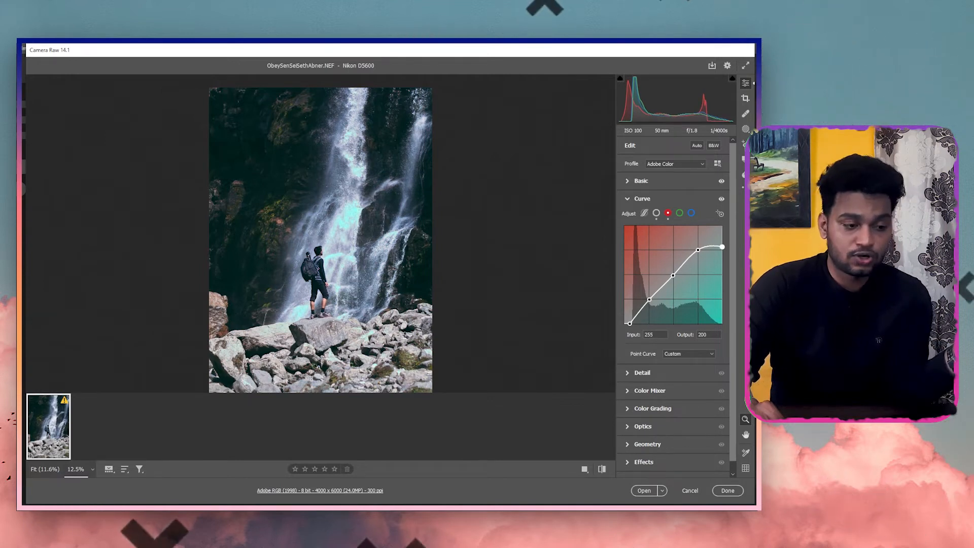
left_click_drag(721, 247, 722, 225)
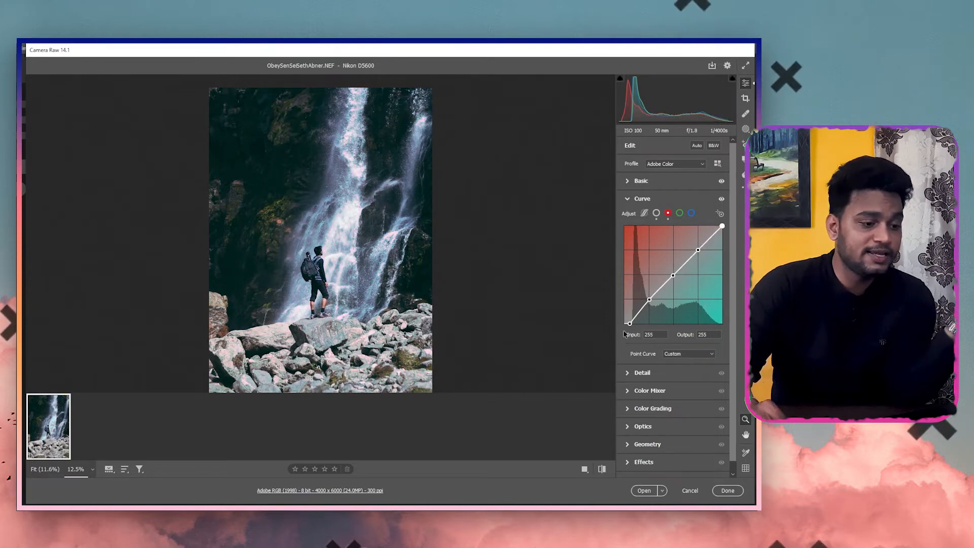
mouse_move(629, 322)
left_mouse_down()
mouse_move(643, 323)
mouse_move(625, 322)
mouse_move(626, 306)
left_mouse_up()
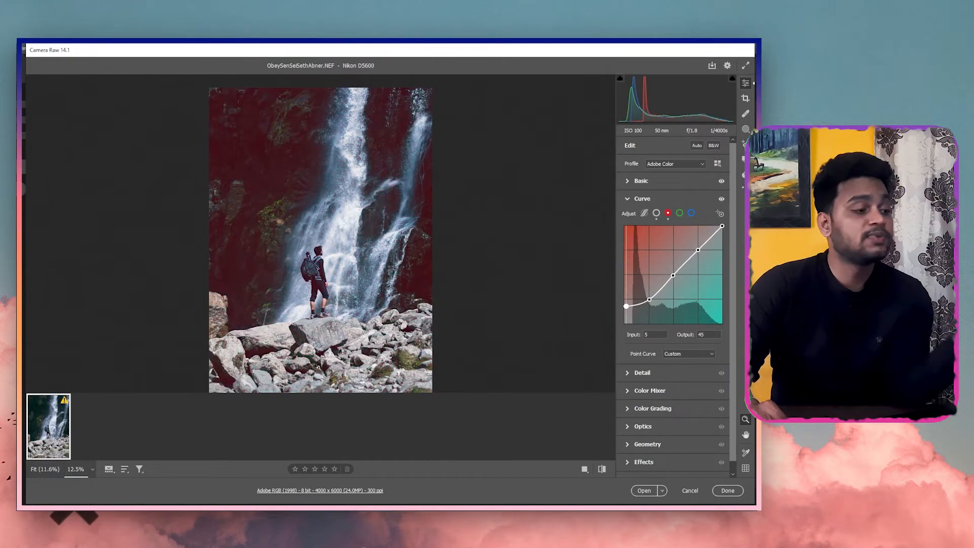
Settle the red curve's black point at input 16, output 0.
left_click_drag(627, 306, 626, 316)
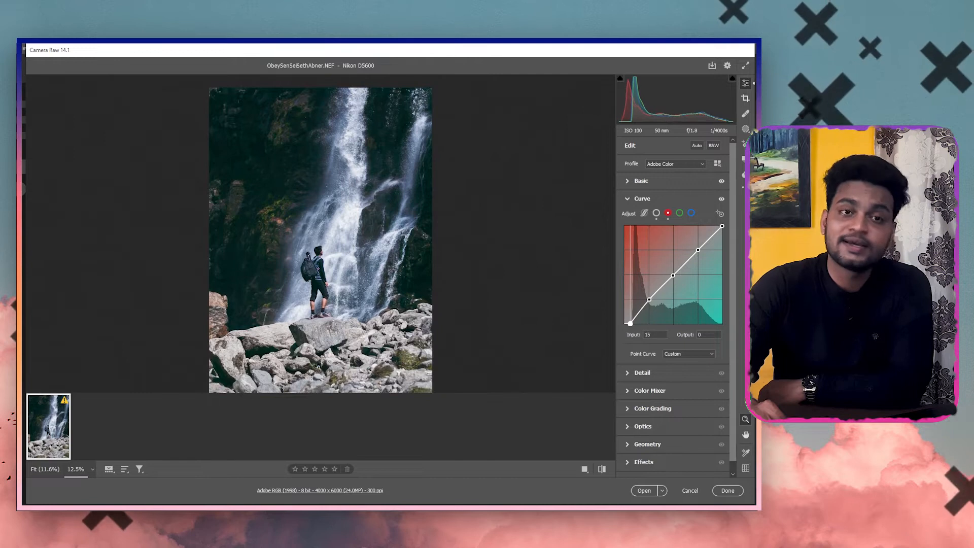
left_click_drag(630, 323, 629, 323)
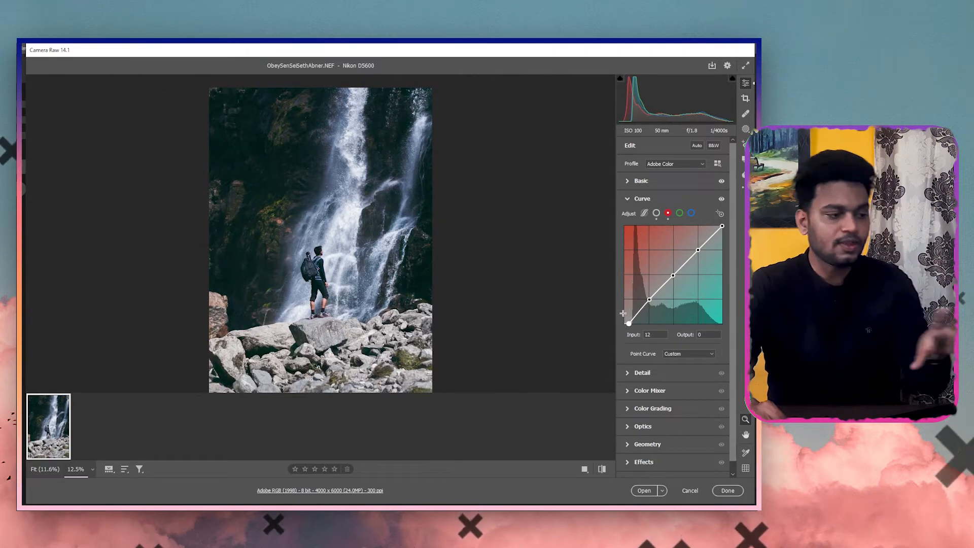
left_click_drag(629, 323, 631, 323)
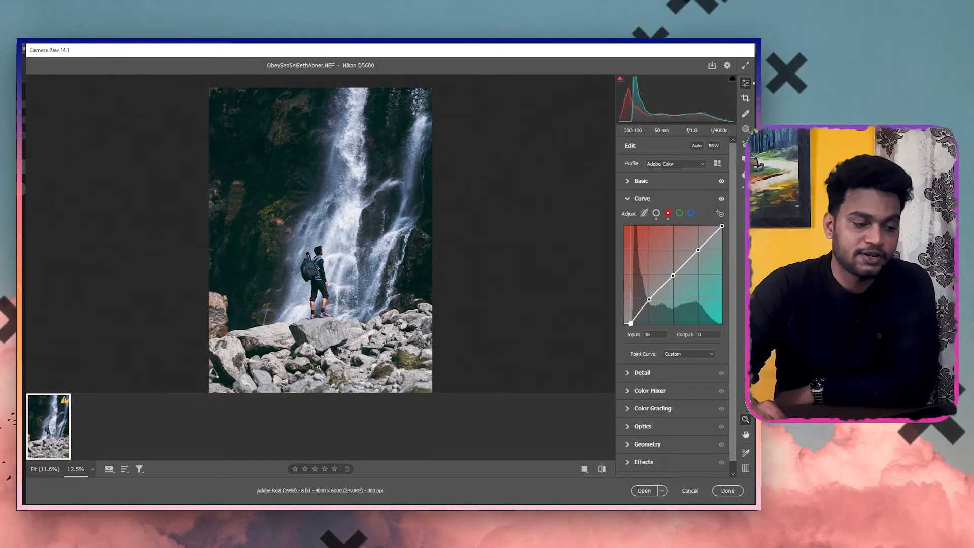
On the green channel curve, move the white point to 248/255 and add points at 192/194 and 126/123.
left_click(679, 214)
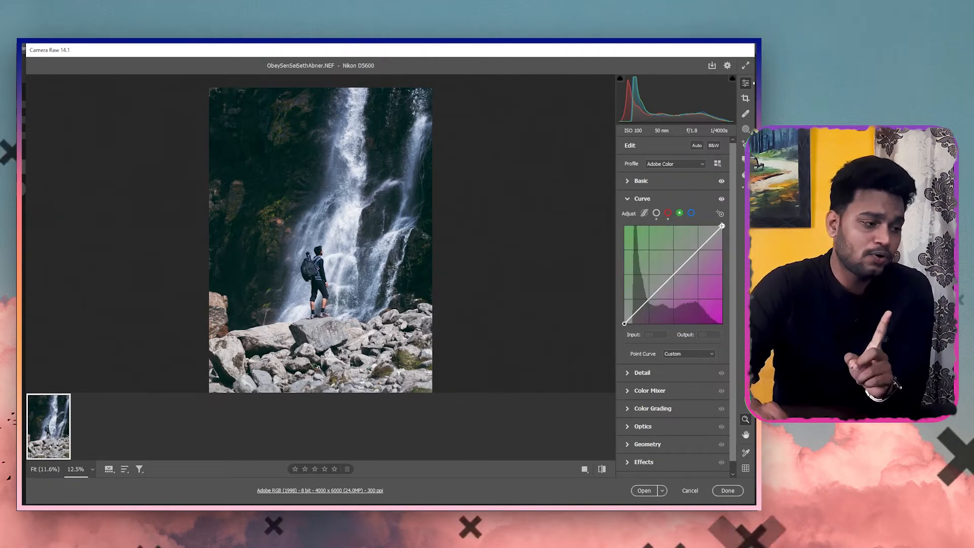
left_click_drag(722, 226, 715, 226)
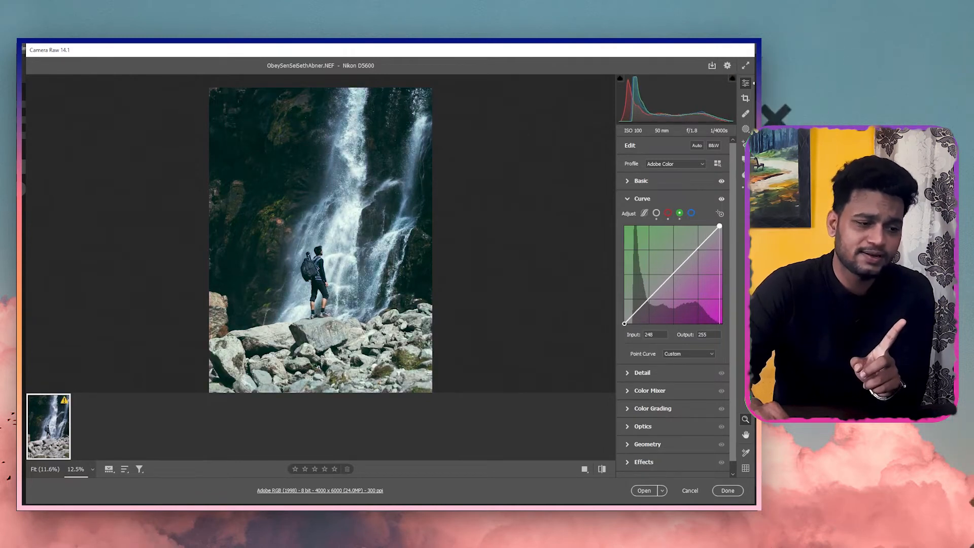
left_click_drag(717, 226, 699, 250)
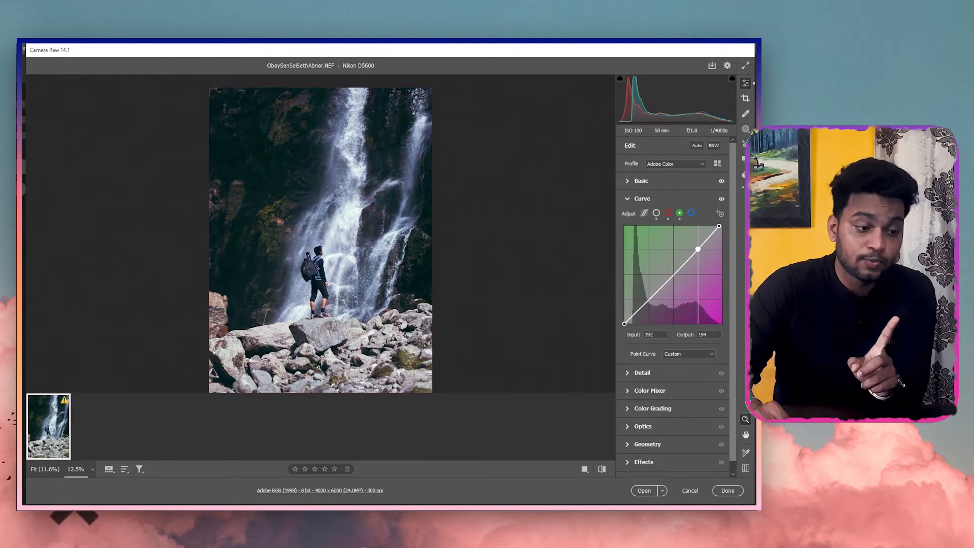
left_click(672, 277)
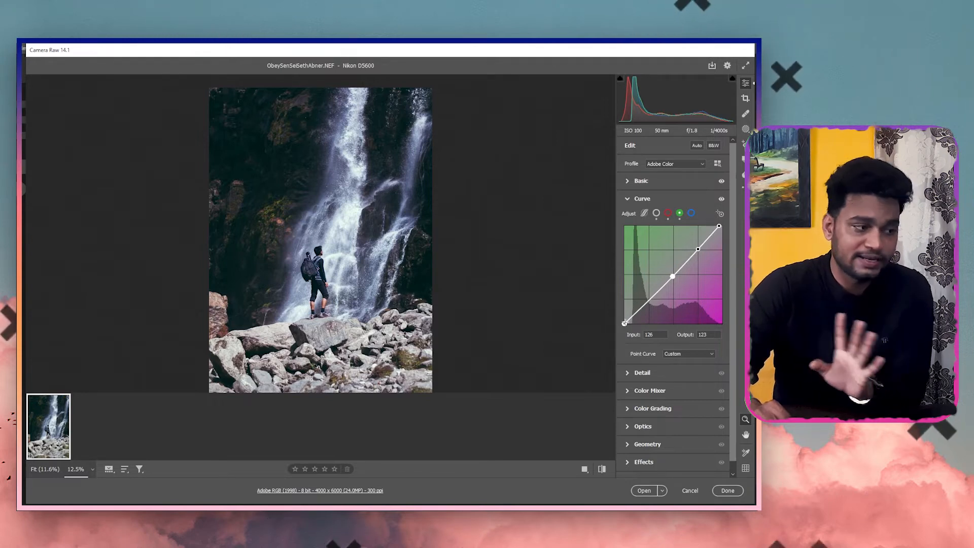
On the blue channel curve, set the white point to 238/255 and black point to 7/0, with points at 190/196 and 124/126.
left_click(692, 213)
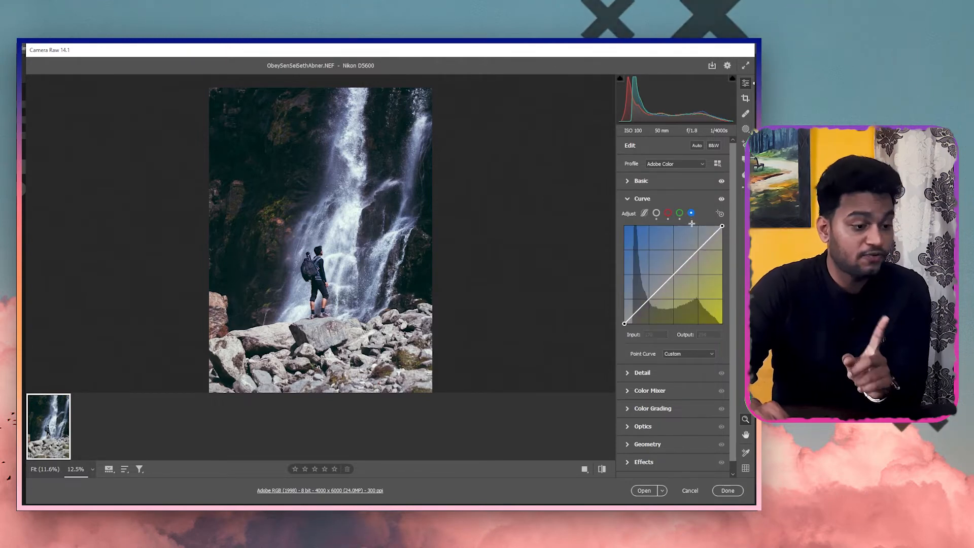
left_click_drag(720, 228, 717, 225)
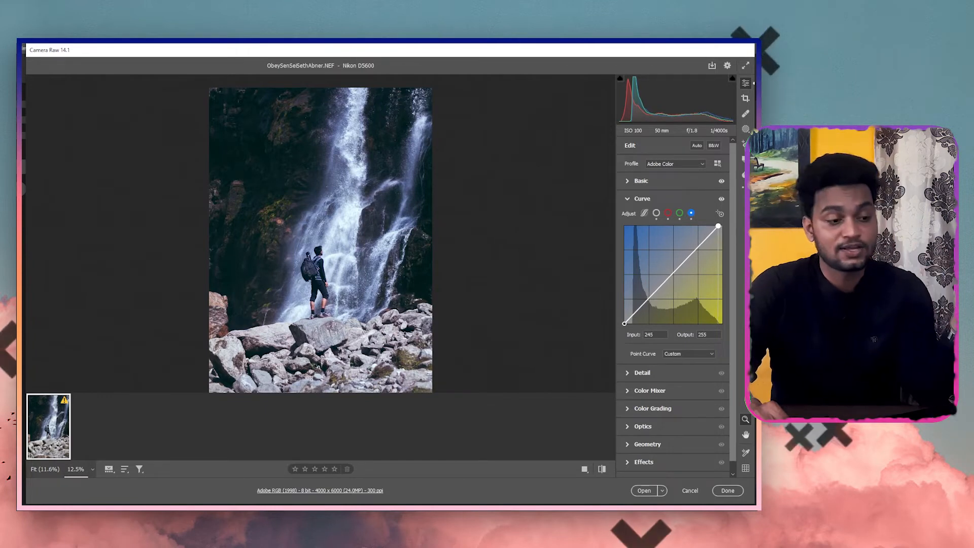
left_click_drag(718, 225, 716, 226)
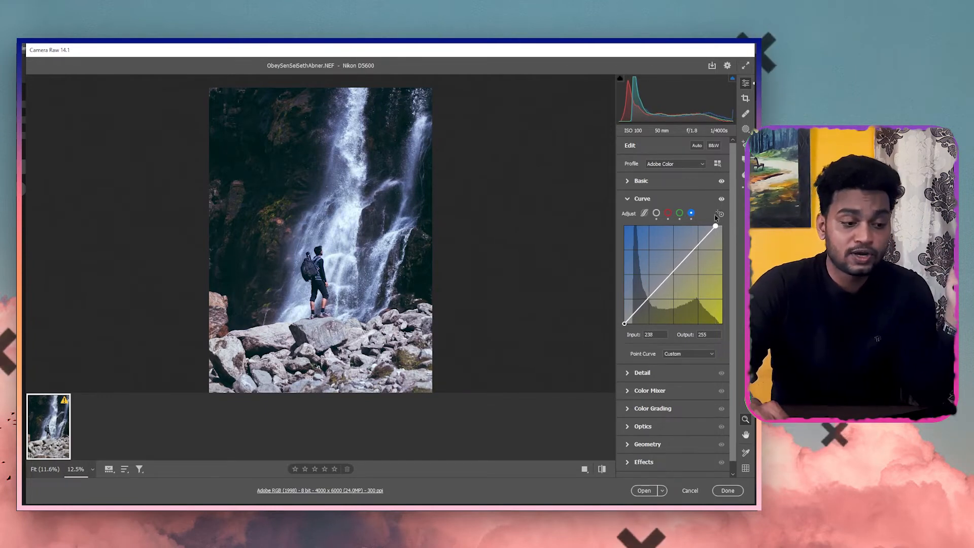
left_click_drag(698, 249, 697, 248)
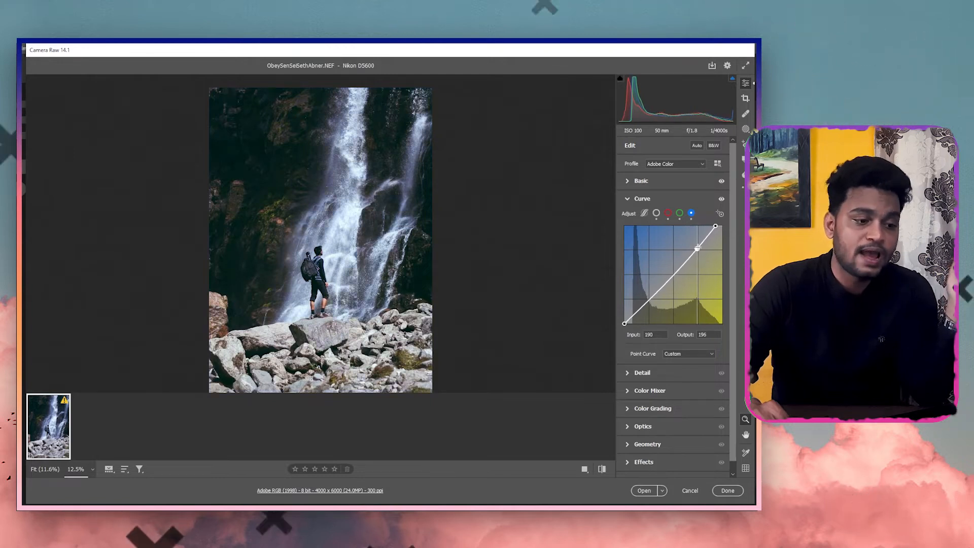
left_click(672, 275)
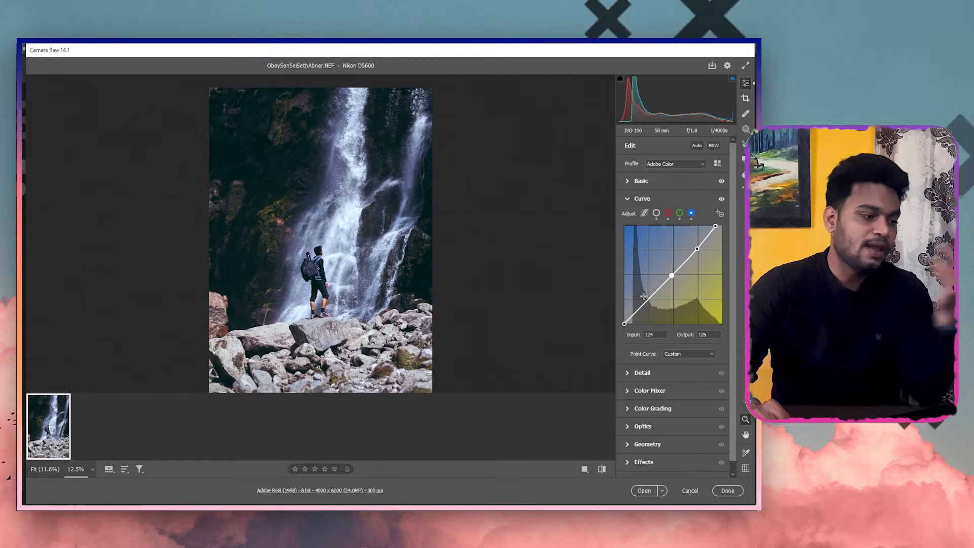
left_click_drag(625, 323, 627, 323)
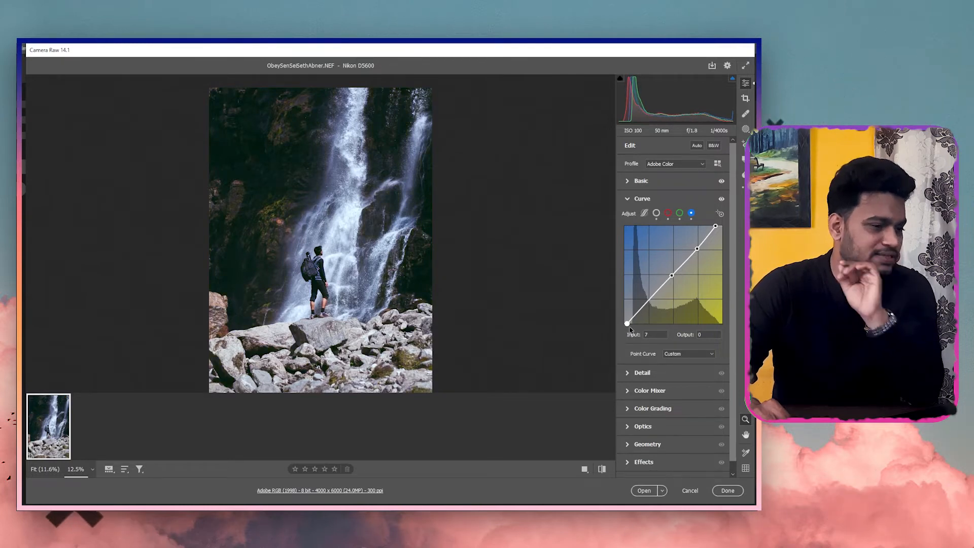
left_click(694, 204)
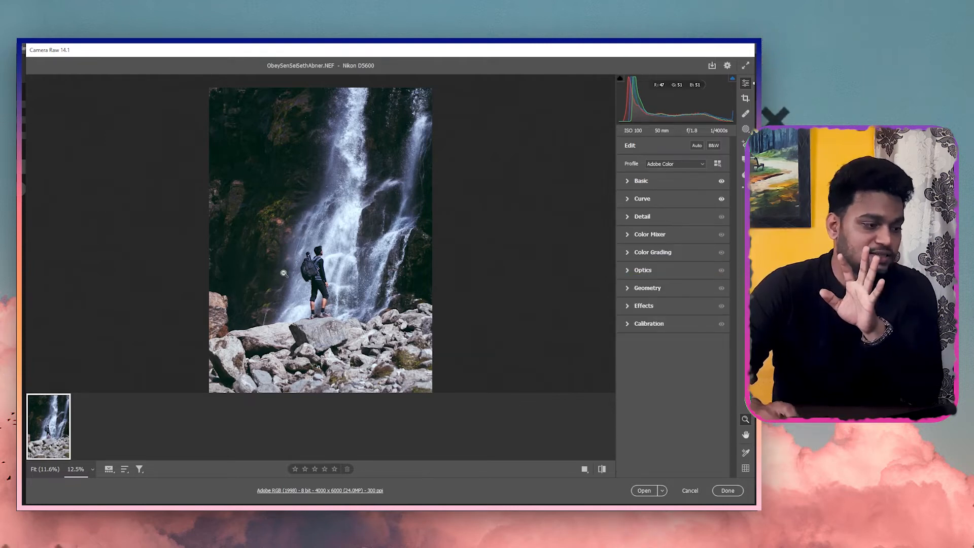
scroll(283, 273, "down", 2)
scroll(283, 273, "up", 2)
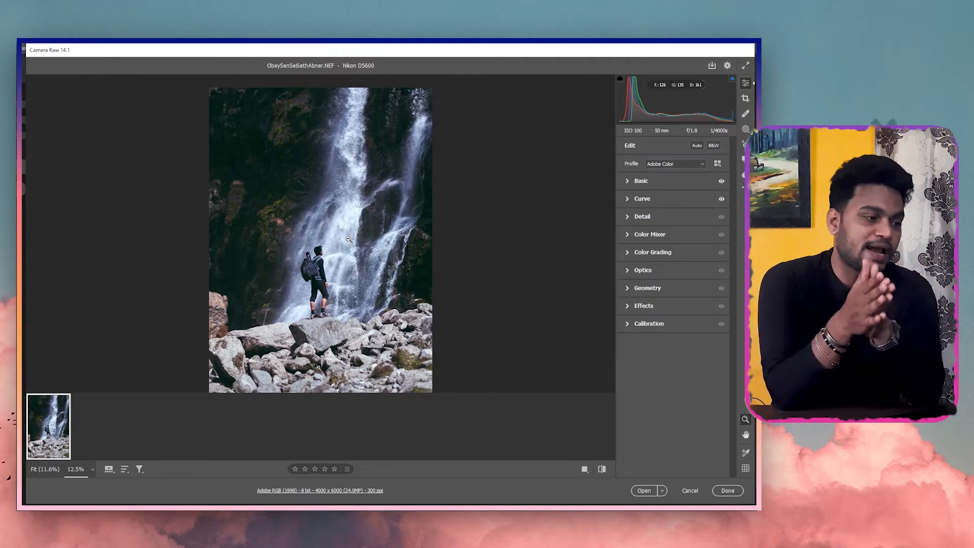
left_click(662, 216)
left_click(642, 199)
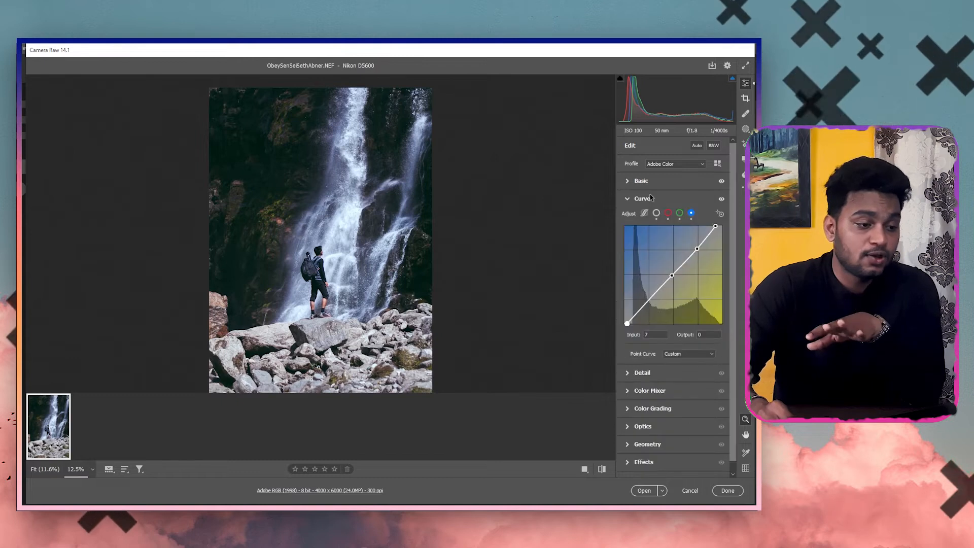
left_click(642, 199)
left_click(641, 181)
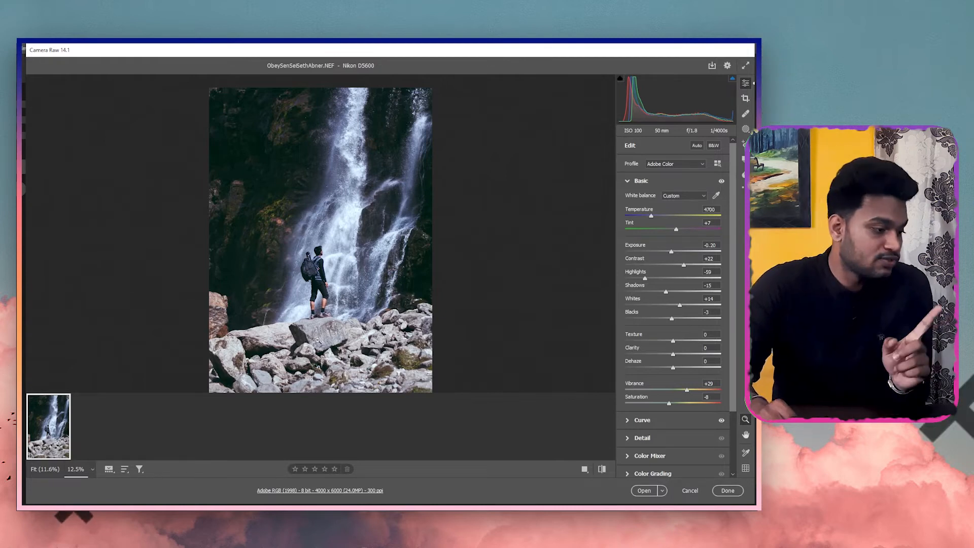
Examine the hiker and foreground rocks at 25% zoom and review the combined RGB point curve.
scroll(337, 347, "down", 1)
scroll(338, 329, "up", 1)
scroll(337, 323, "down", 1)
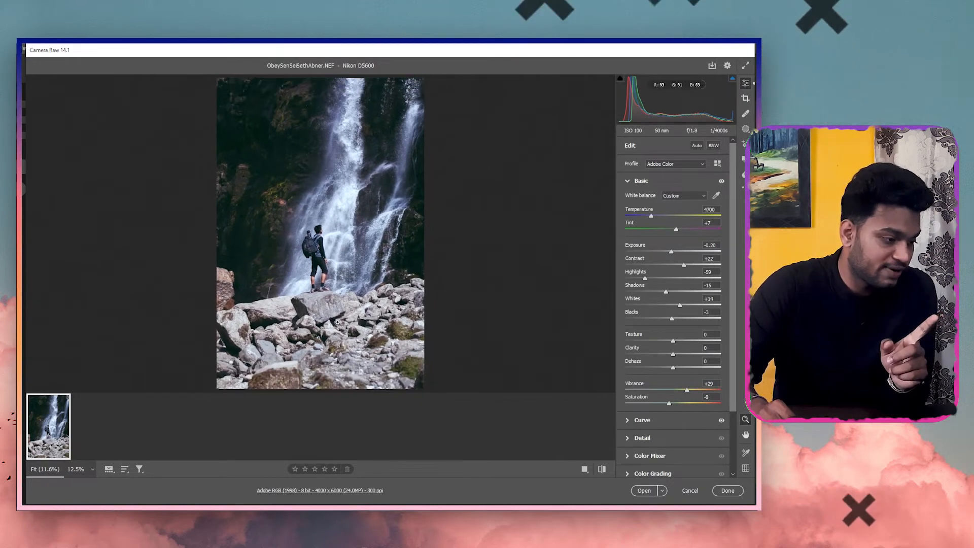
key("ctrl+plus")
key("ctrl+plus")
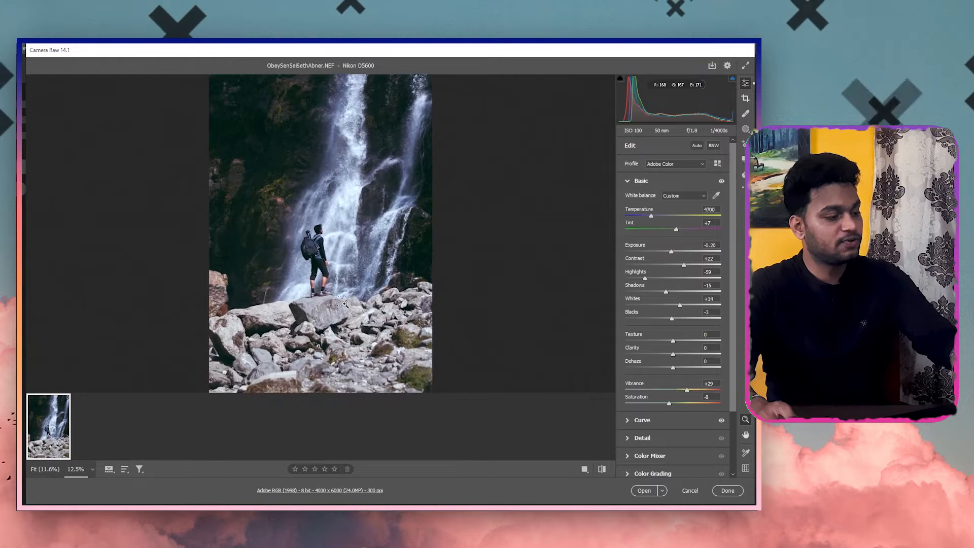
scroll(344, 303, "down", 4)
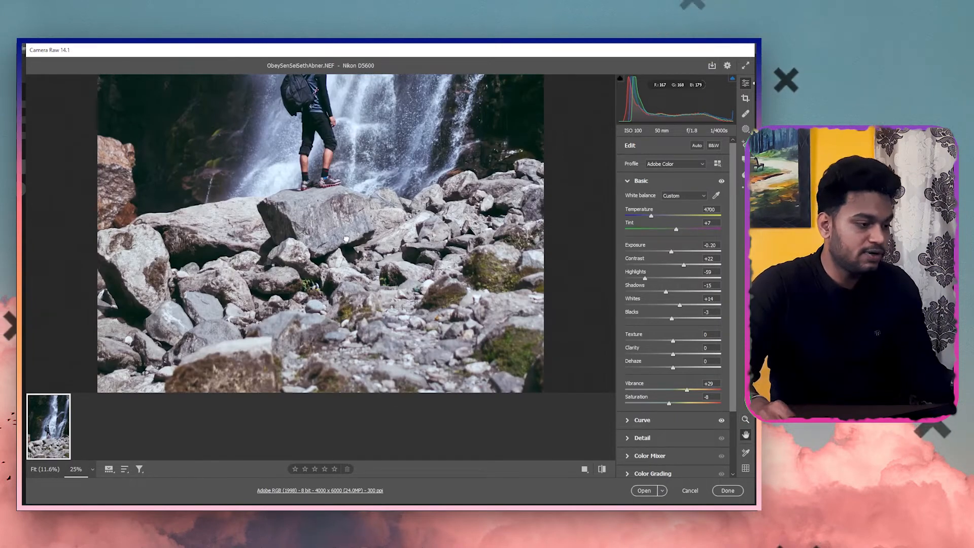
left_click_drag(346, 238, 369, 256)
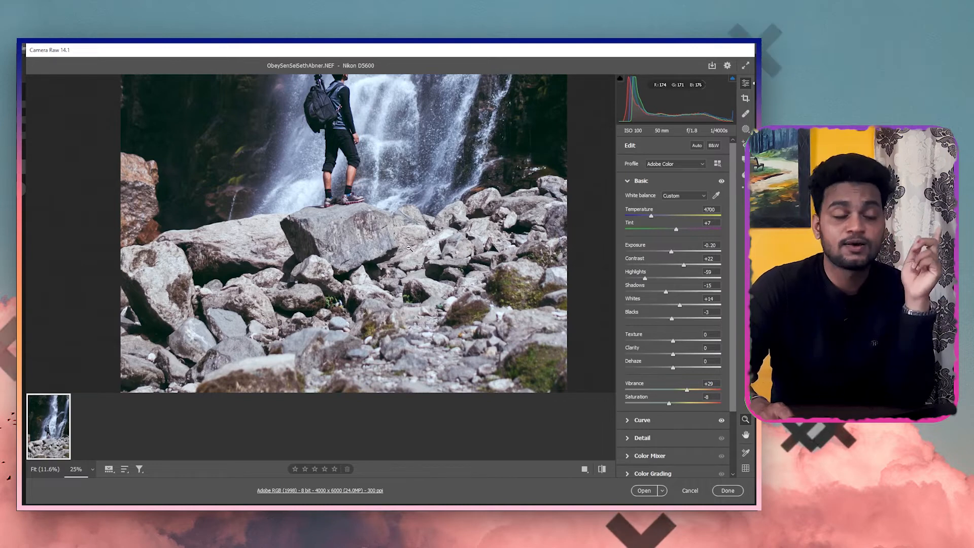
left_click(691, 421)
left_click(657, 213)
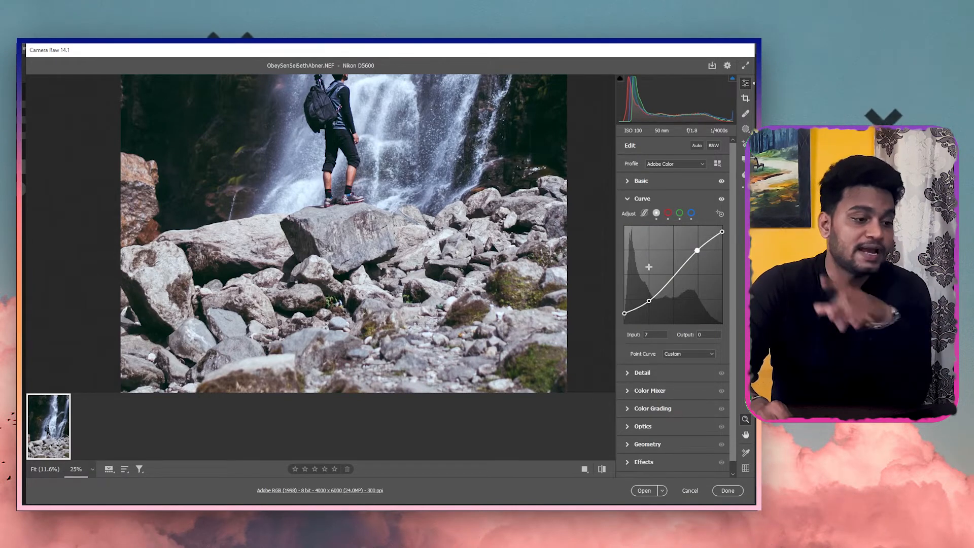
left_click(645, 200)
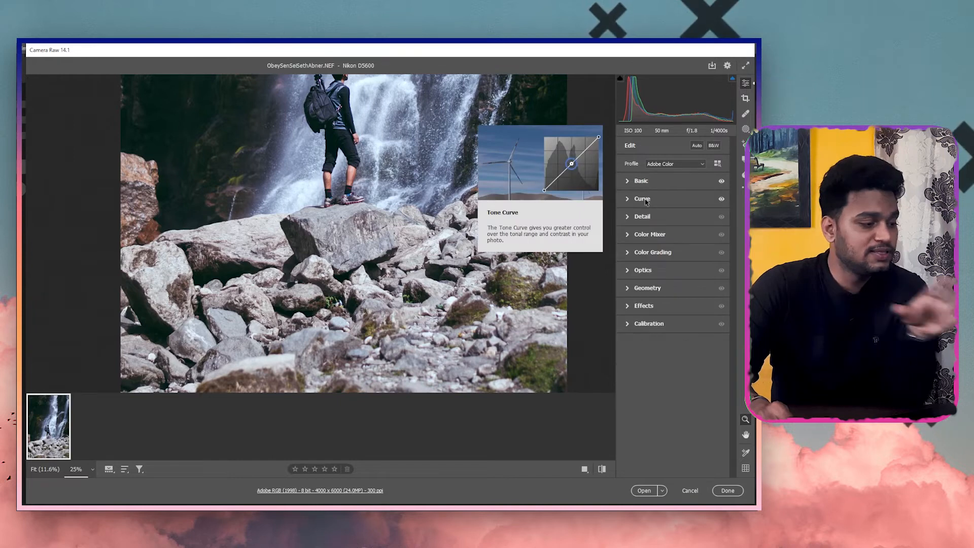
Bring out rock and water detail by setting the texture to +19 and the clarity to +36.
left_click(647, 183)
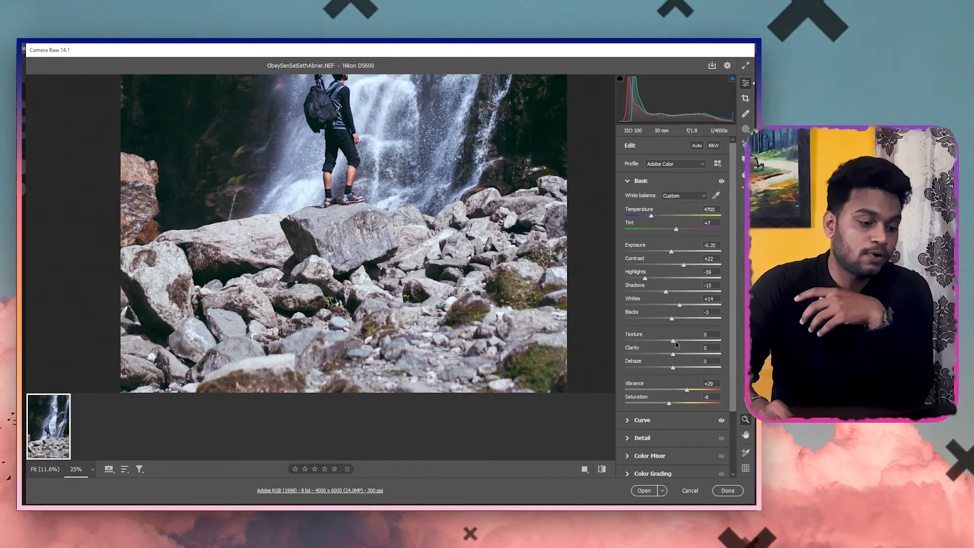
left_click_drag(673, 340, 688, 355)
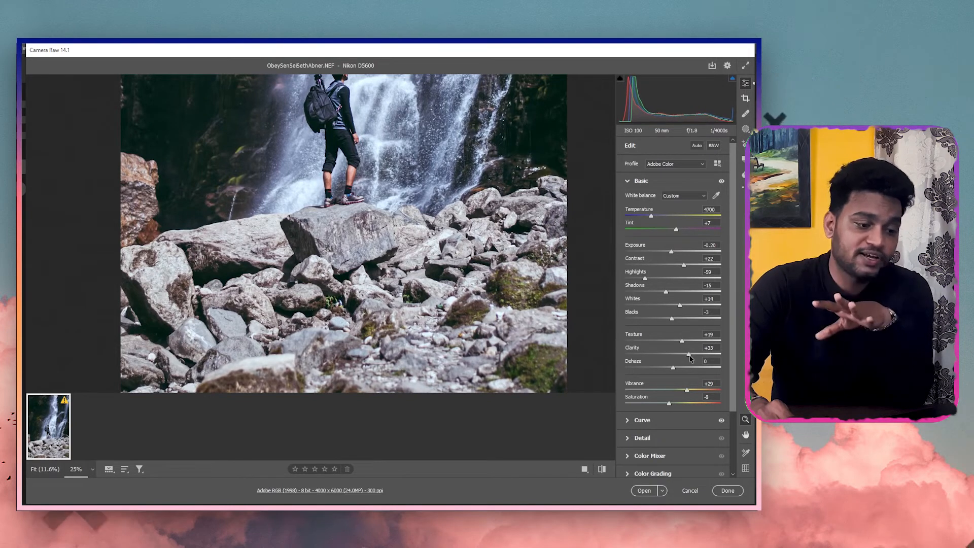
left_click_drag(693, 358, 693, 358)
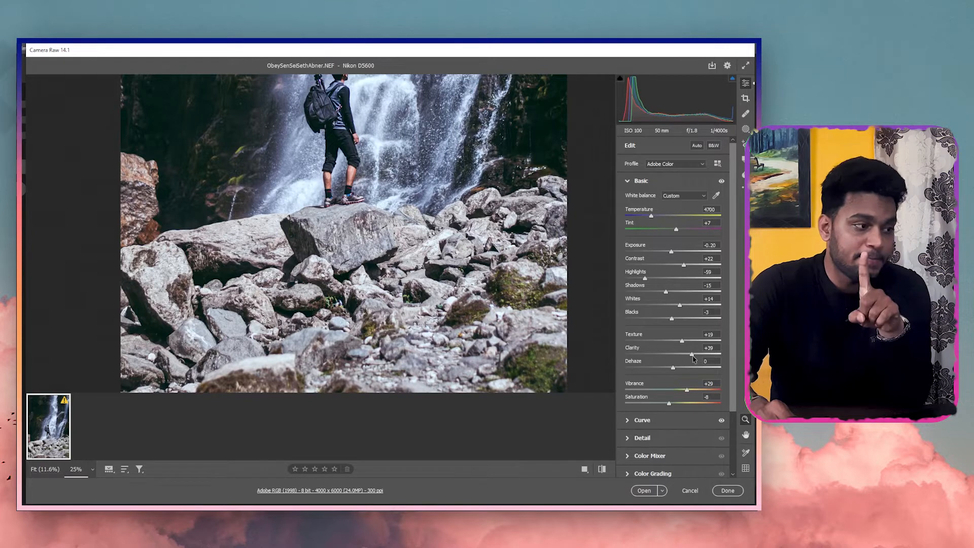
scroll(350, 288, "up", 3)
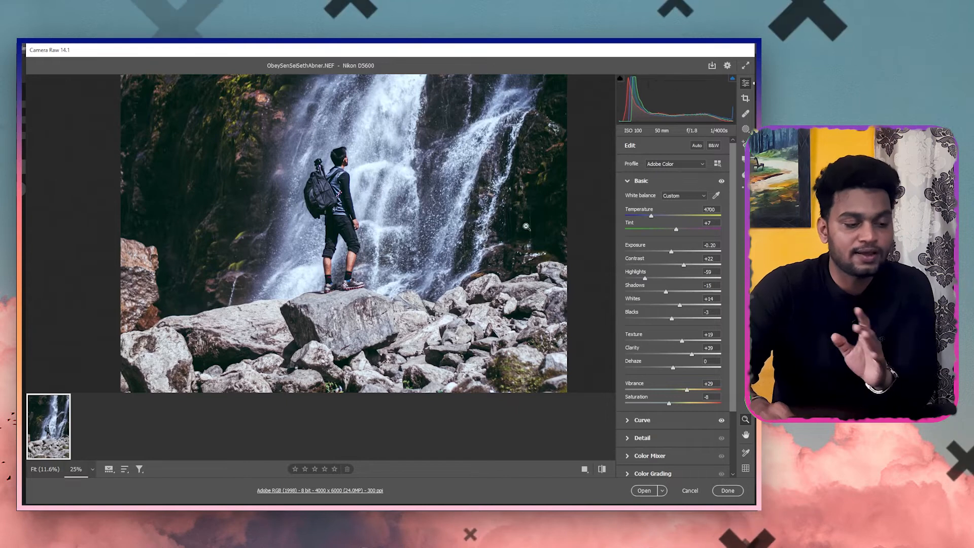
left_click_drag(692, 356, 690, 356)
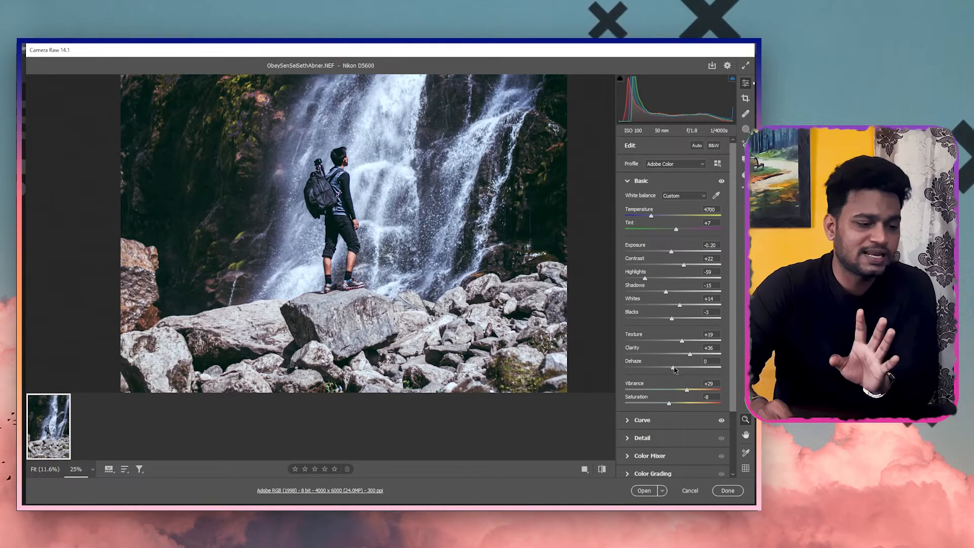
Set Dehaze to -9 and finish the basic adjustments.
left_click_drag(674, 368, 671, 368)
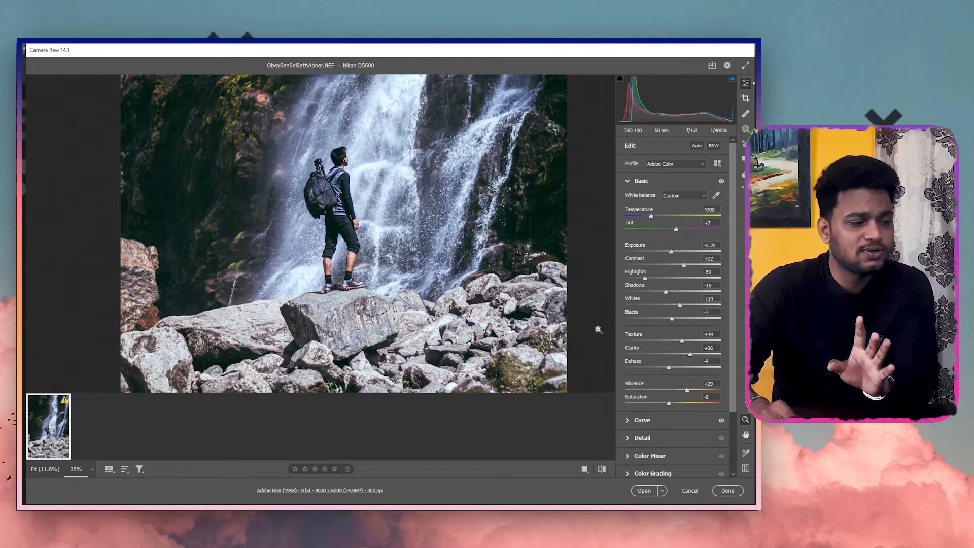
scroll(440, 260, "down", 1)
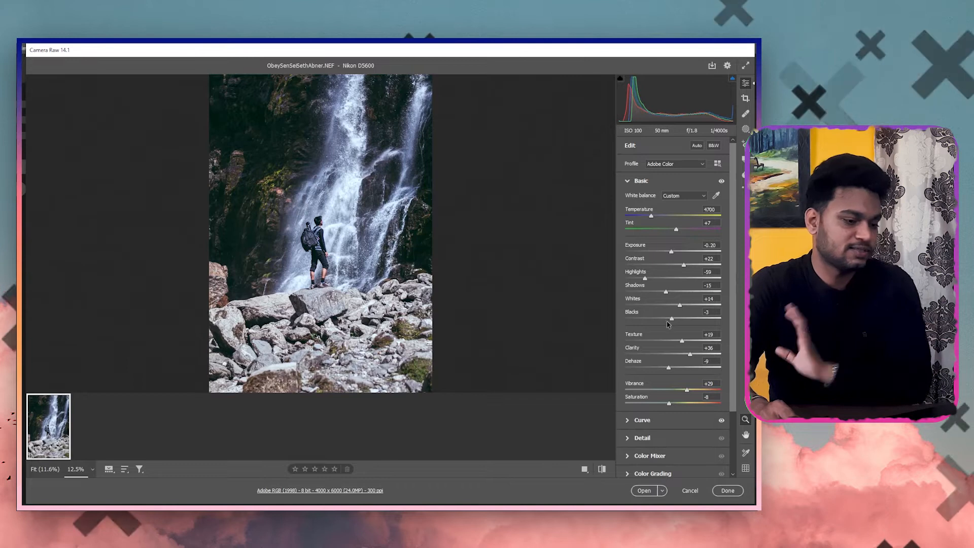
left_click(653, 181)
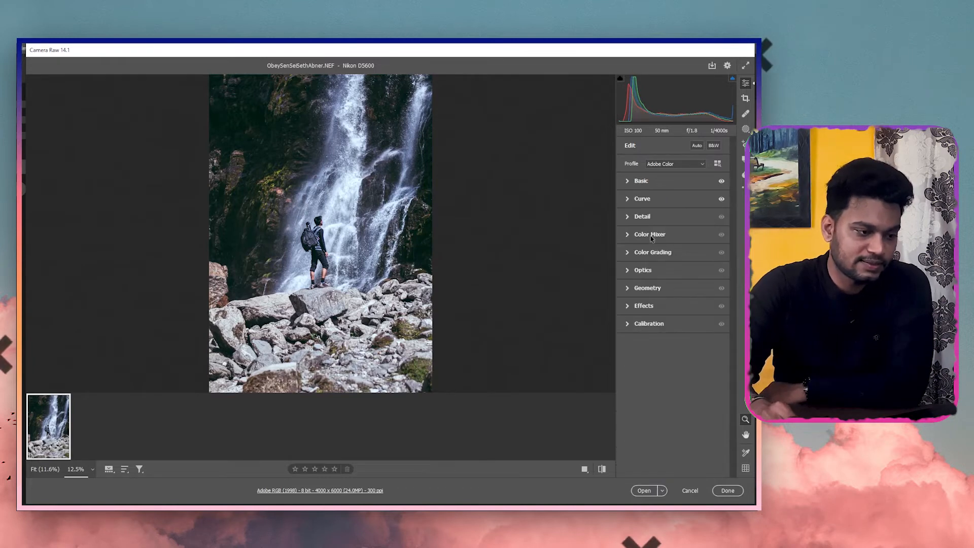
Examine the hiker at up to 200% zoom and review the sharpening and noise reduction settings.
left_click(662, 218)
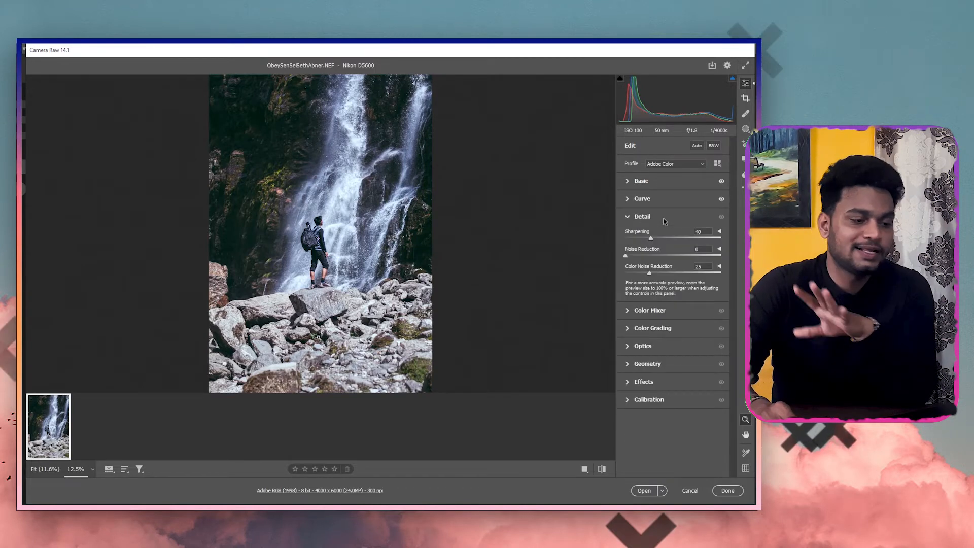
left_click(330, 213)
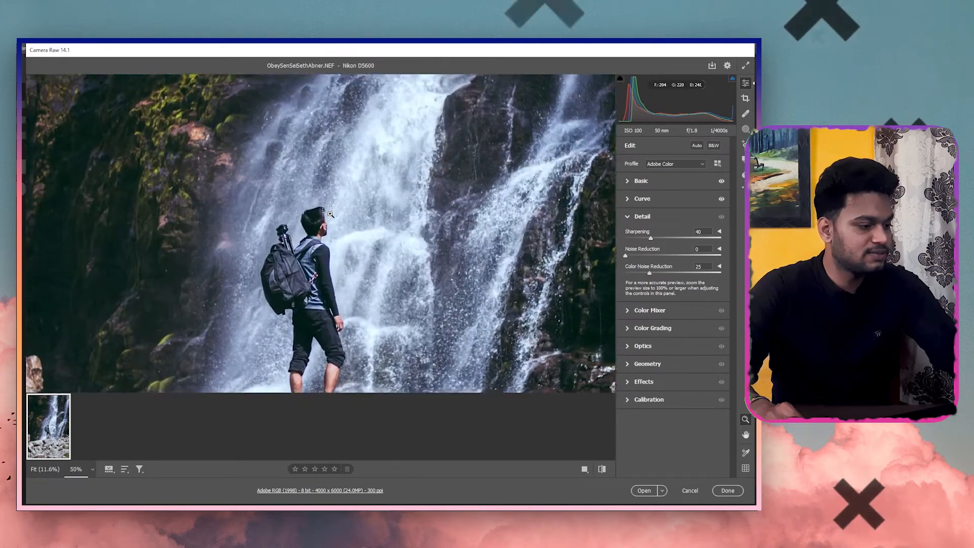
left_click(330, 213)
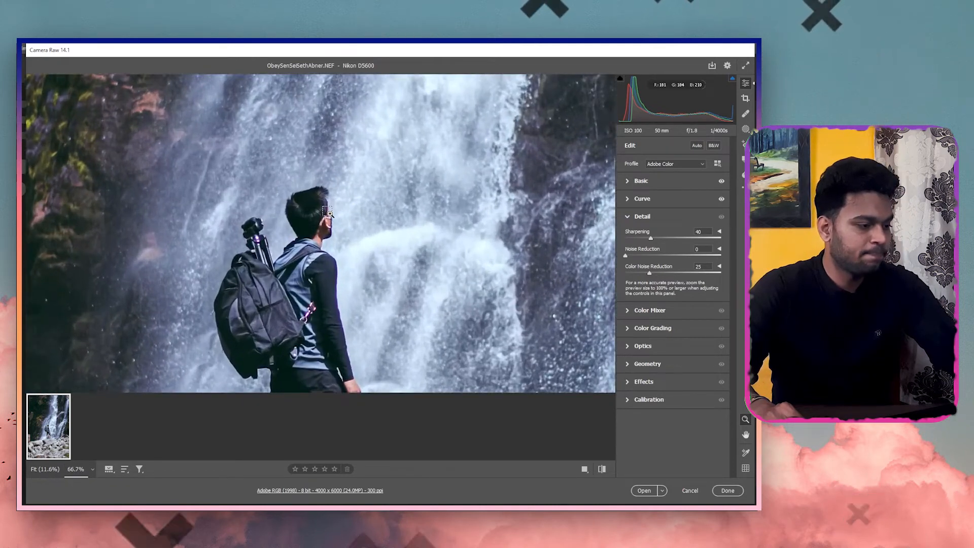
left_click(330, 213)
left_click(330, 213)
left_click(329, 213)
left_click(329, 213, "alt")
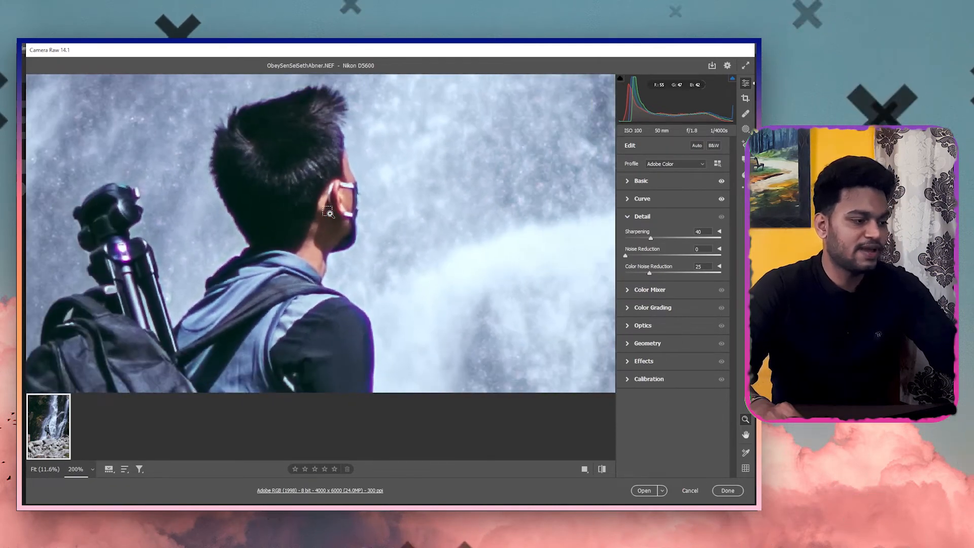
left_click(333, 224, "alt")
scroll(336, 232, "up", 1)
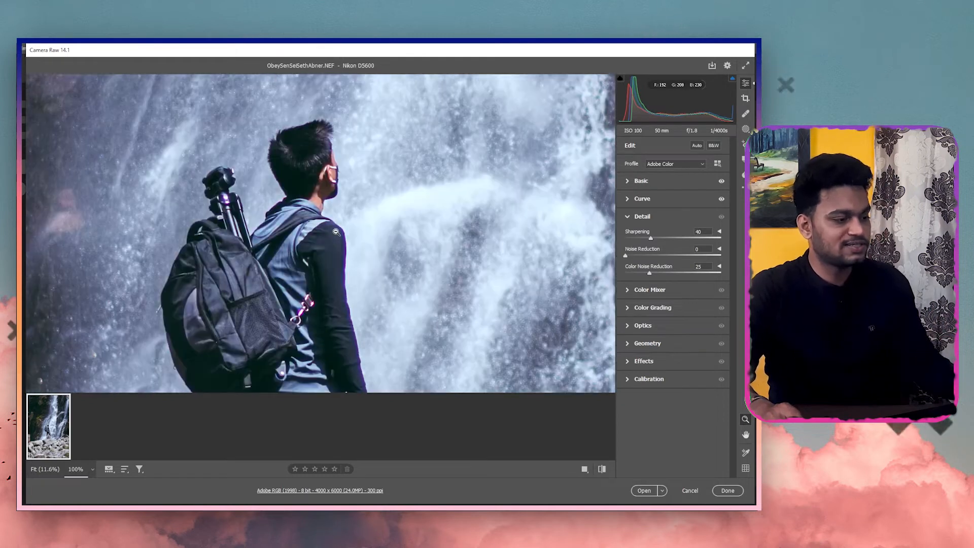
scroll(336, 232, "down", 3)
scroll(336, 232, "down", 3)
scroll(336, 232, "up", 3)
scroll(333, 245, "up", 1)
scroll(333, 244, "up", 1)
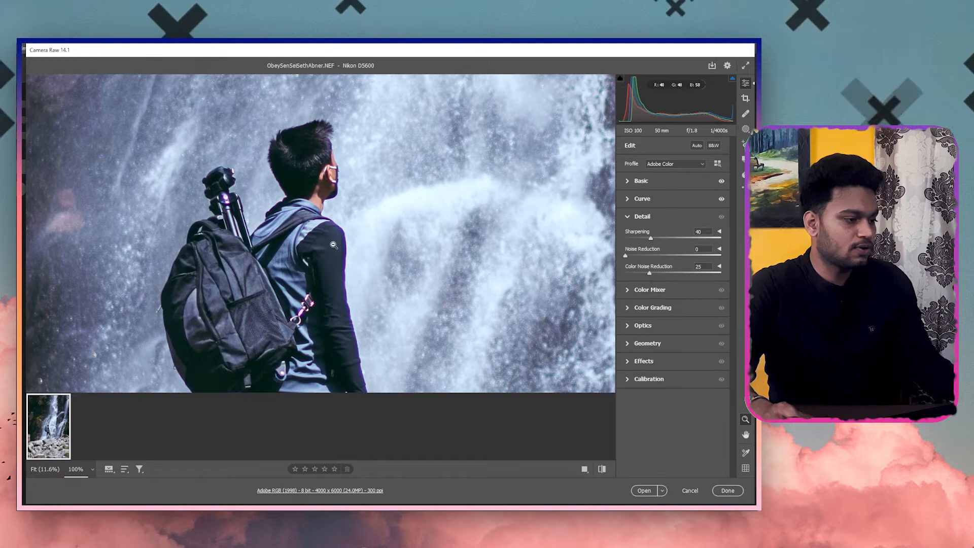
left_click(330, 242)
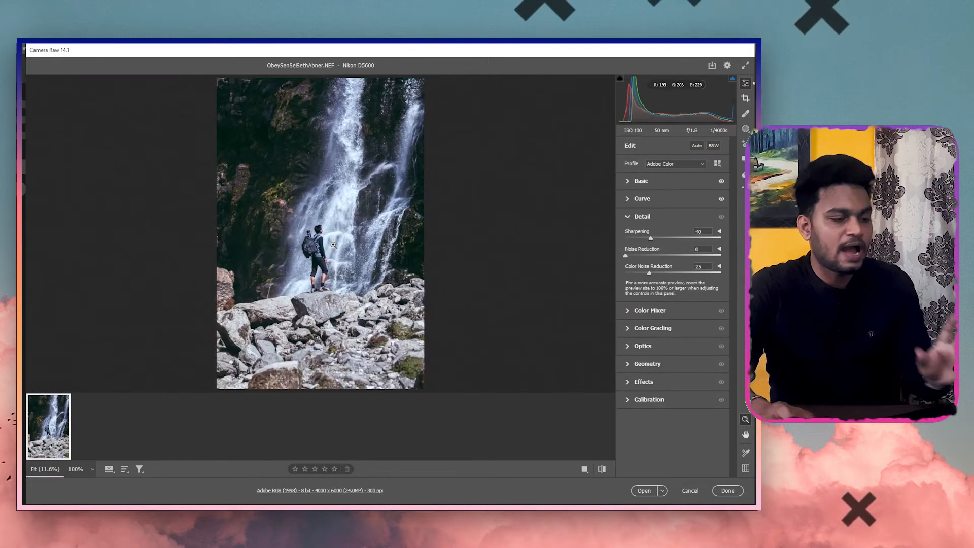
left_click(657, 218)
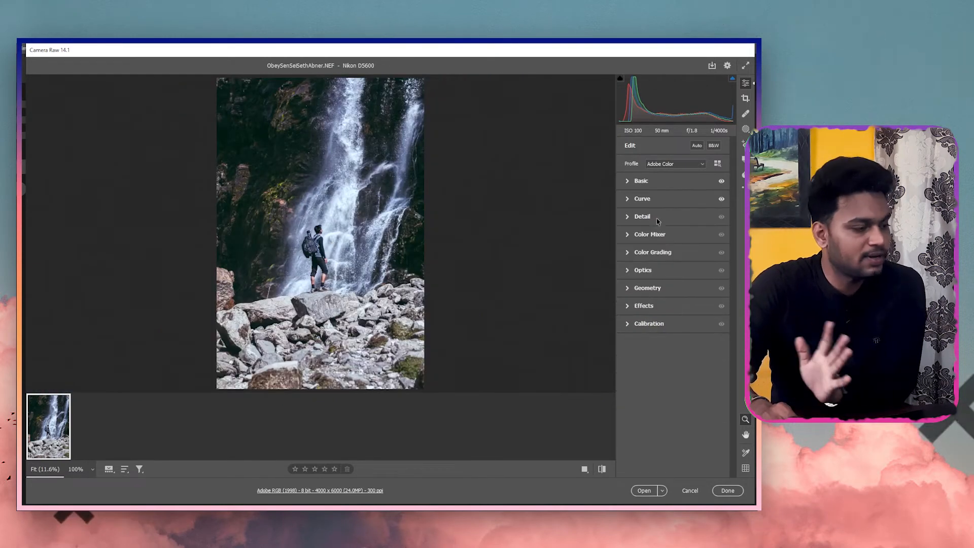
In the HSL color mixer, try extreme reds hue shifts, ending at +93.
left_click(655, 236)
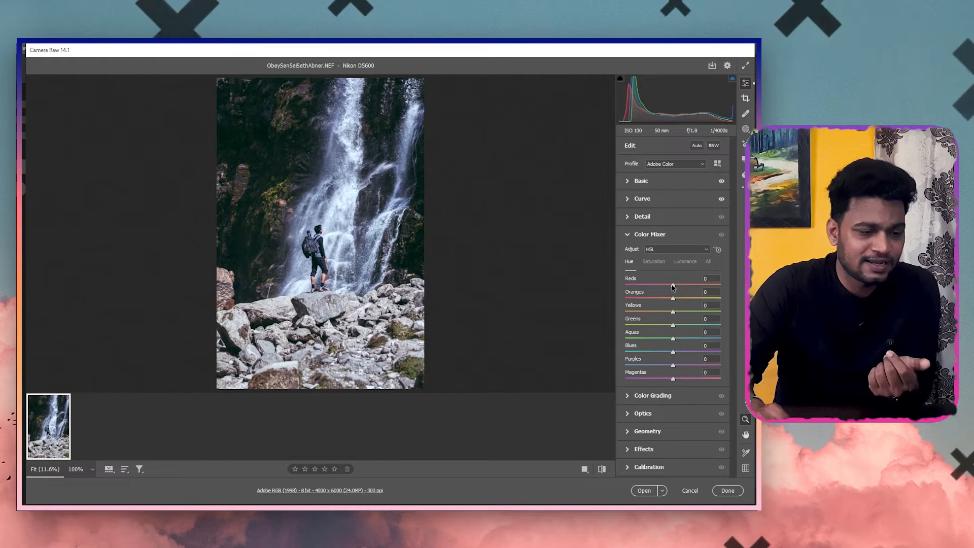
left_click_drag(673, 285, 675, 286)
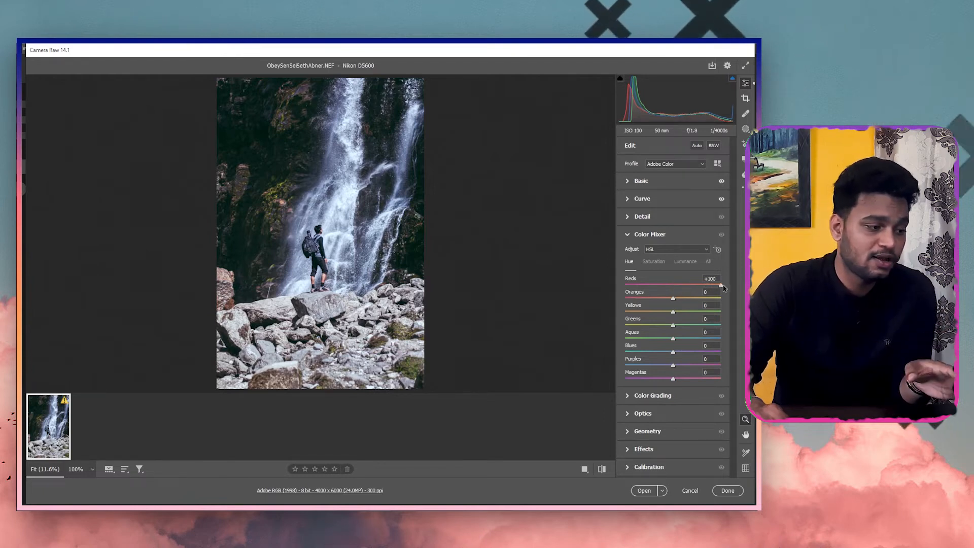
left_click_drag(724, 288, 643, 291)
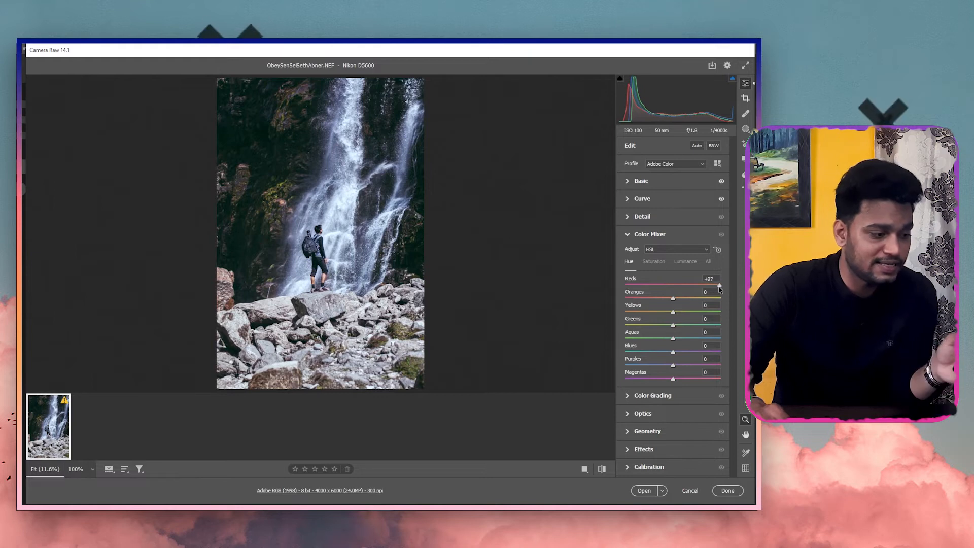
left_click_drag(719, 289, 717, 289)
Check the hiker's skin and surrounding rocks at 50% zoom and set the reds hue to +51.
left_click(325, 278)
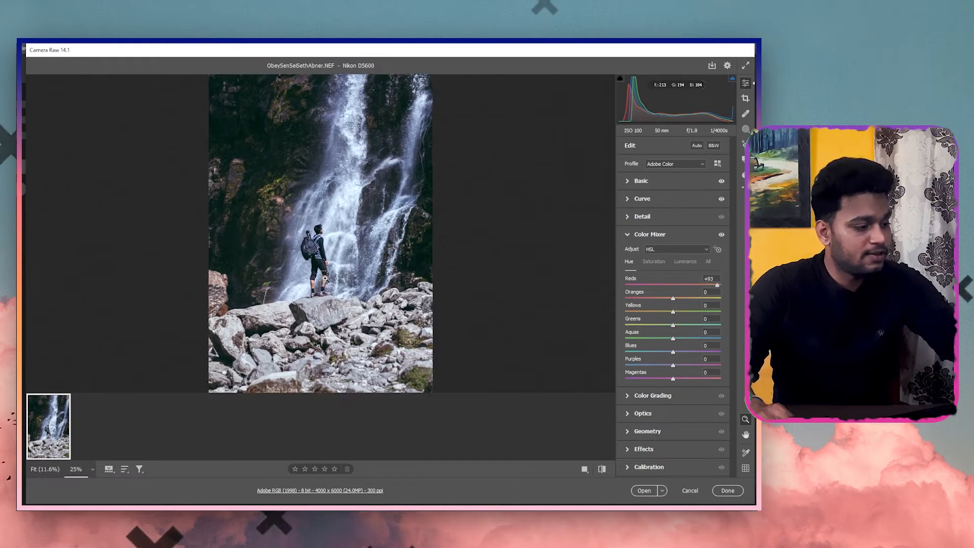
key("ctrl+plus")
key("ctrl+plus")
scroll(325, 278, "down", 6)
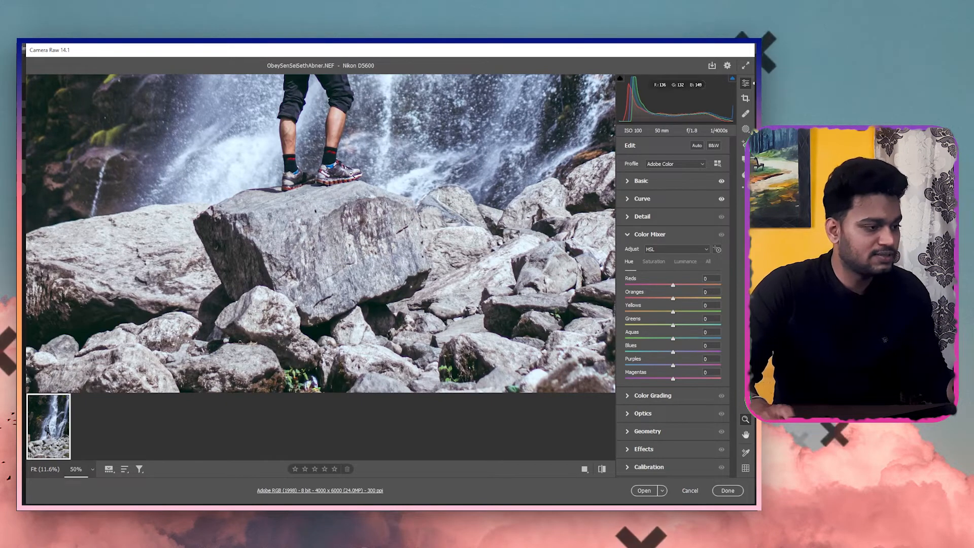
scroll(323, 264, "up", 4)
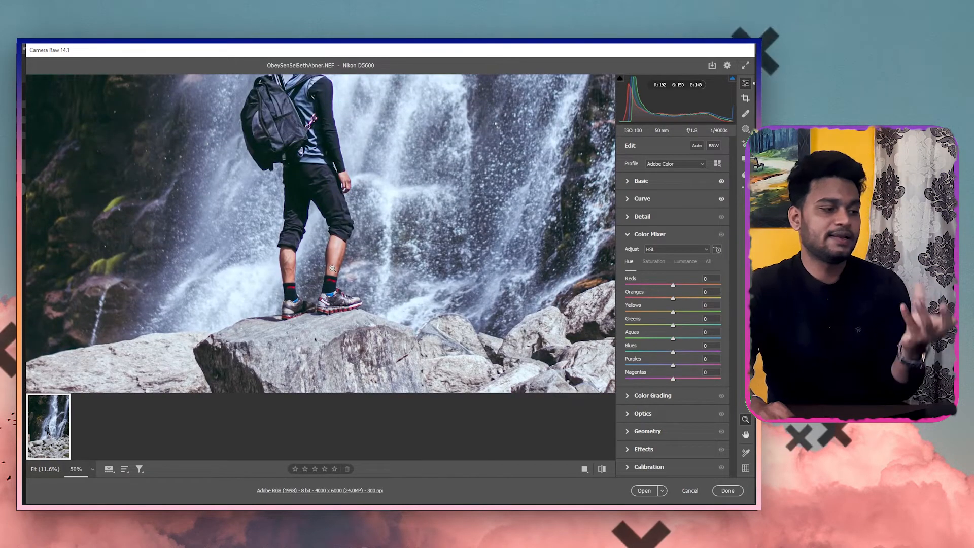
scroll(332, 265, "up", 1)
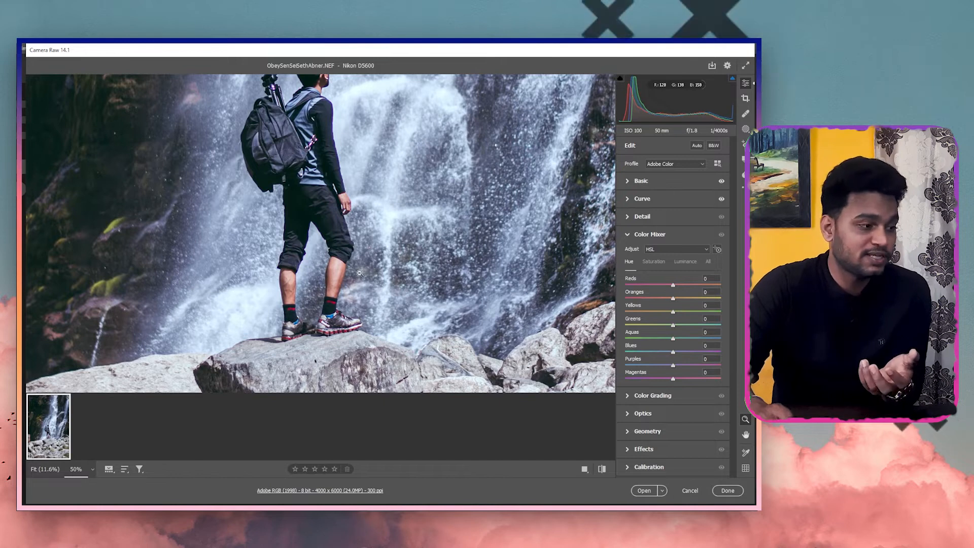
scroll(360, 273, "up", 3)
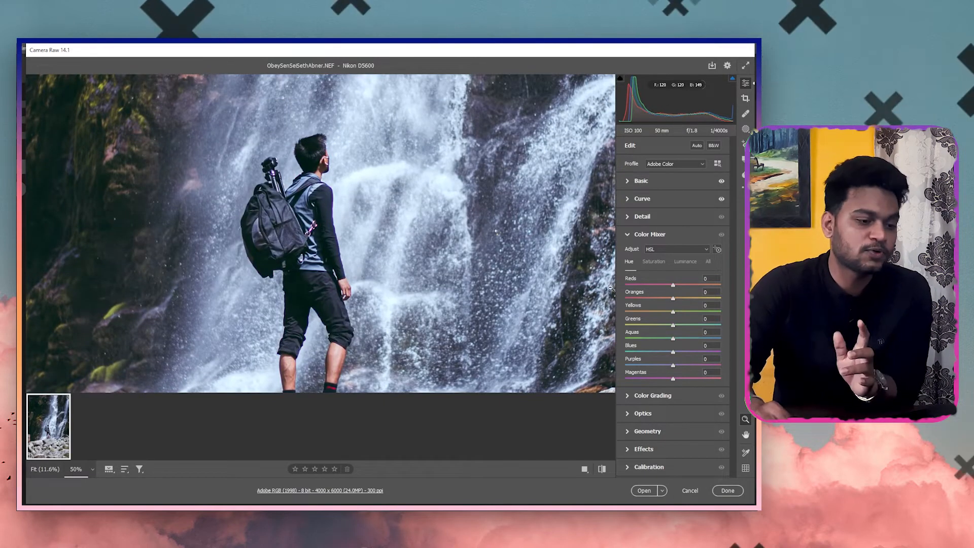
left_click_drag(683, 289, 697, 296)
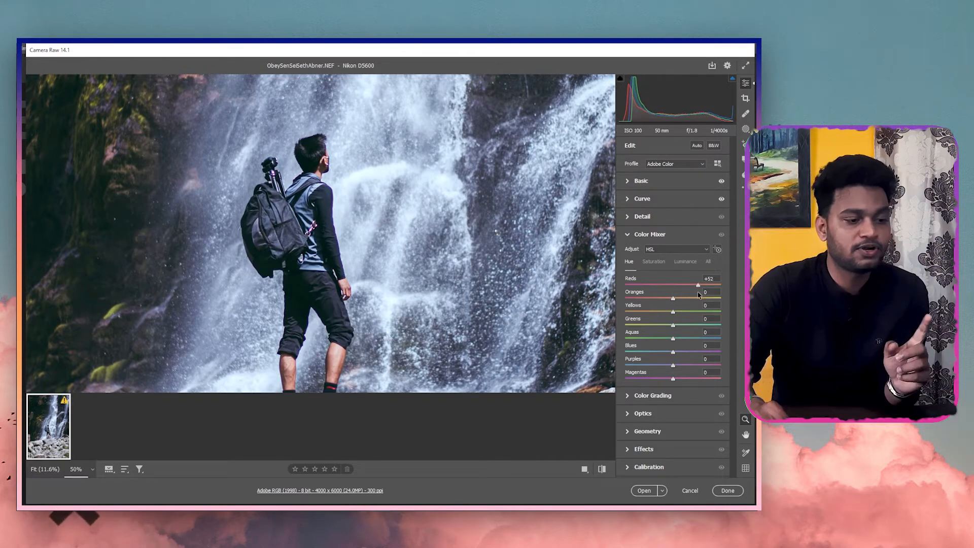
scroll(342, 316, "down", 2)
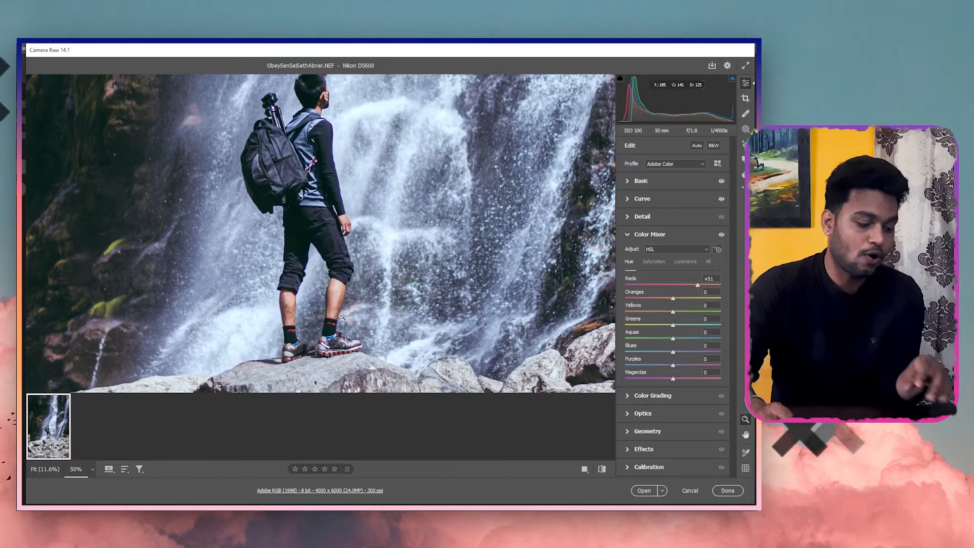
Review the waterfall and cliff with the shifted reds and set the oranges hue to -9.
key("ctrl+minus")
key("ctrl+minus")
scroll(343, 319, "up", 3)
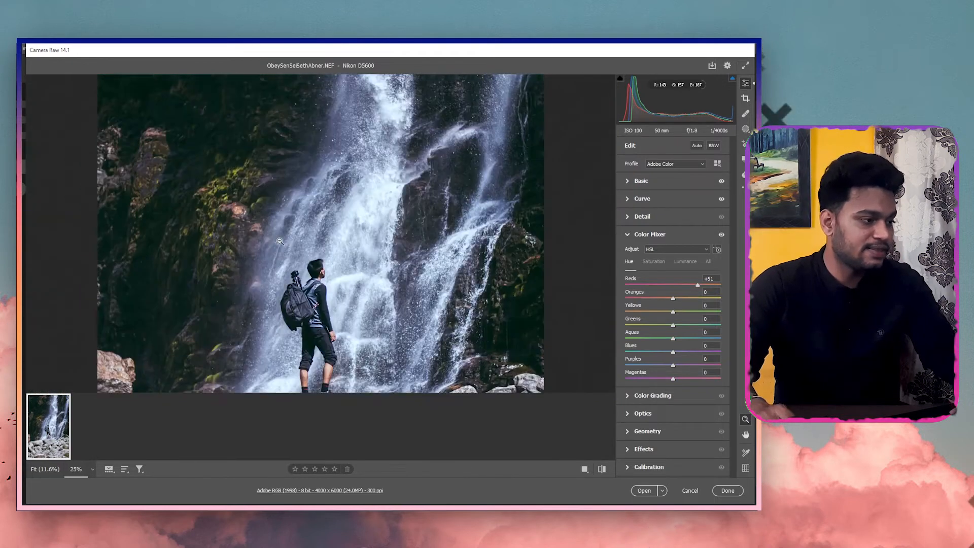
left_click_drag(250, 159, 285, 238)
key("ctrl+minus")
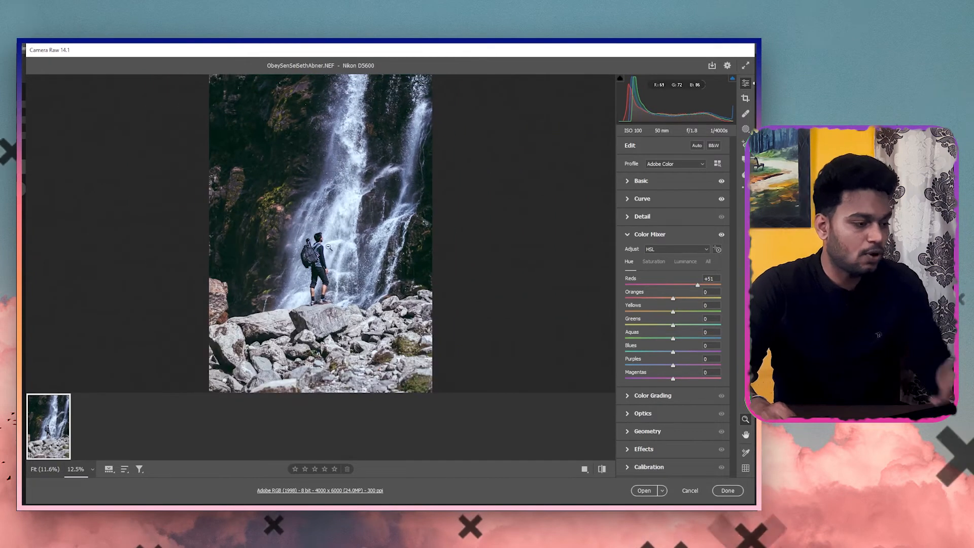
left_click_drag(672, 301, 668, 301)
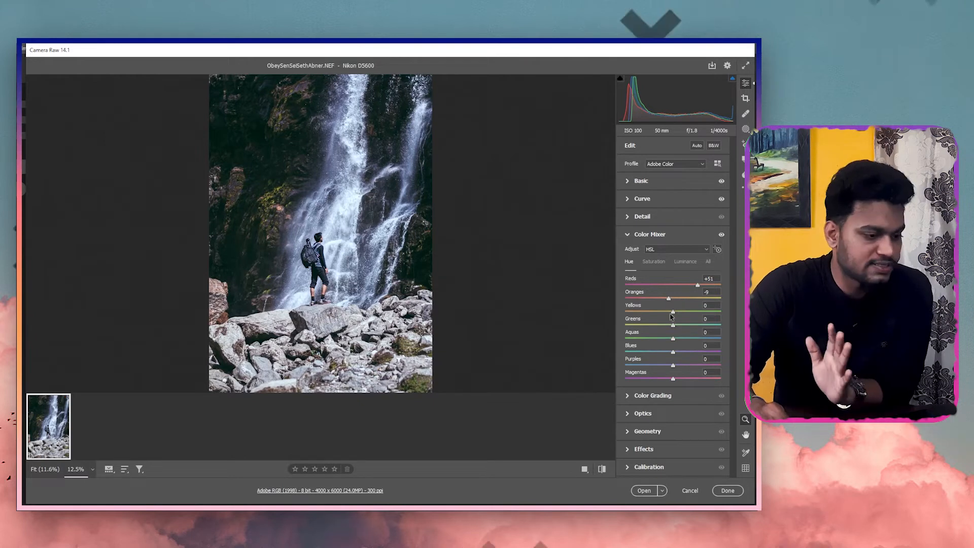
Shift the yellows hue to +100 to make the moss greener, and check it on the rocks and cliff.
left_click(673, 314)
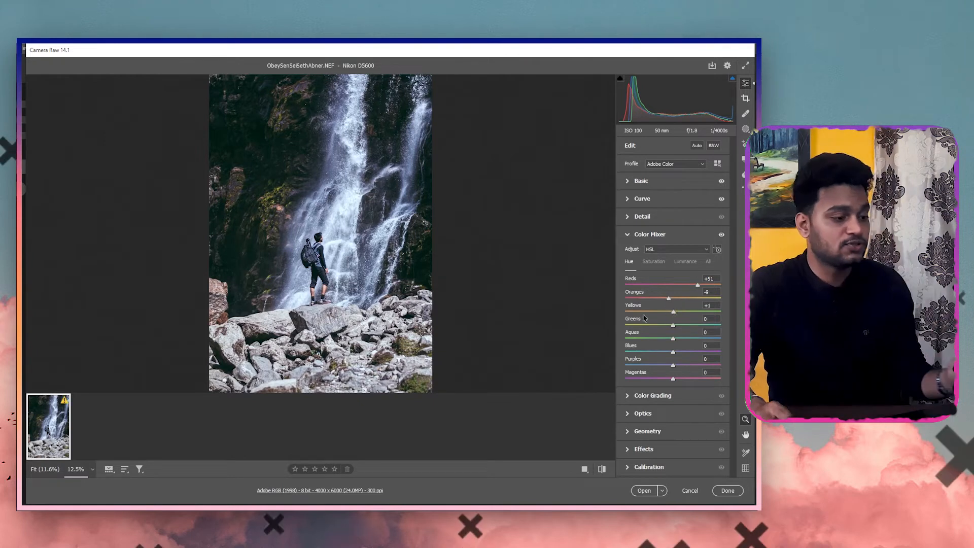
left_click(404, 337)
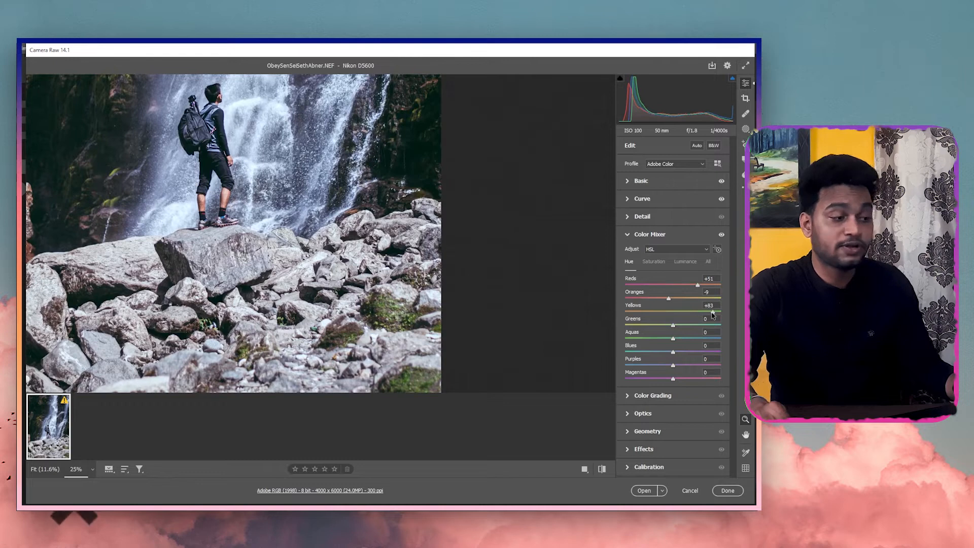
left_click_drag(718, 313, 722, 314)
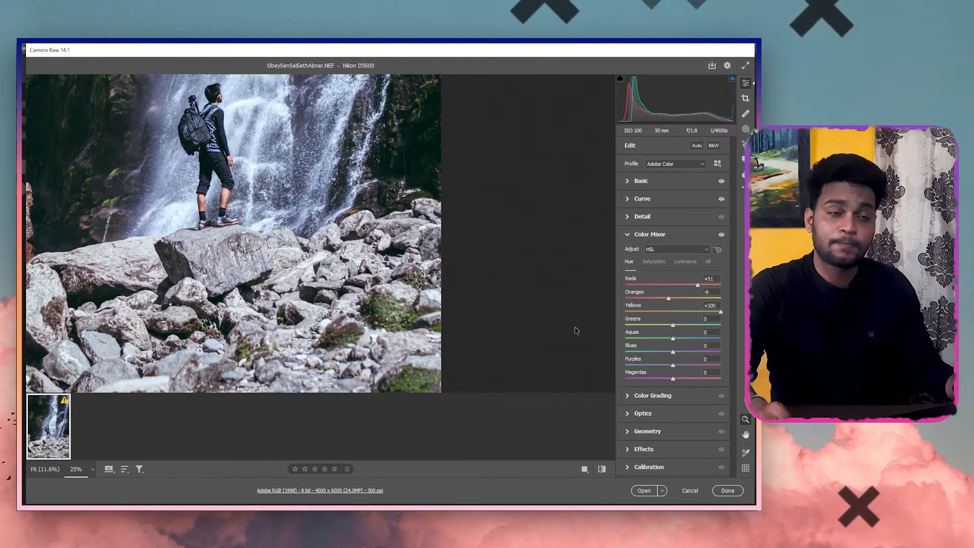
scroll(207, 288, "up", 1)
scroll(207, 288, "up", 3)
left_click_drag(180, 267, 312, 297)
left_click(312, 298, "alt")
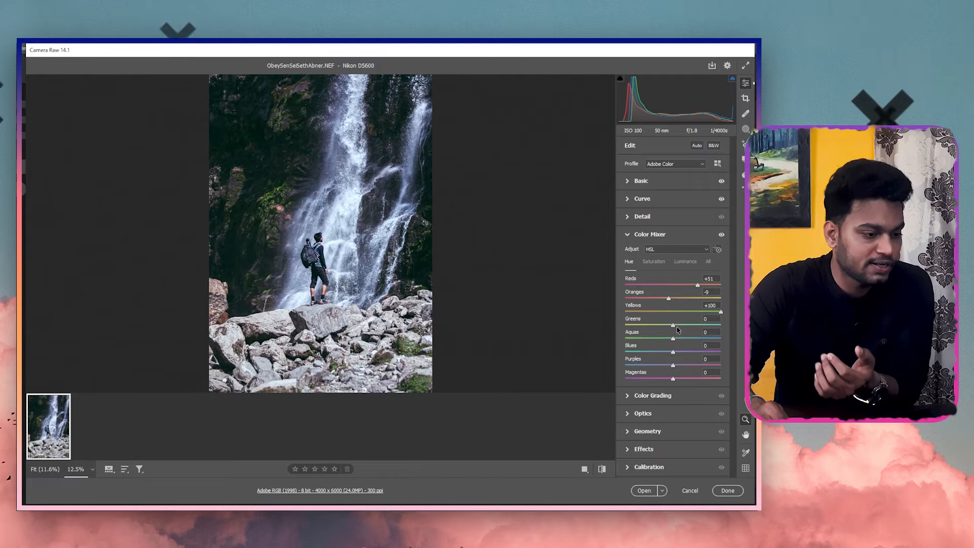
Try a greens hue of +7 on the cliff vegetation and reset the greens hue to 0.
left_click_drag(678, 328, 709, 324)
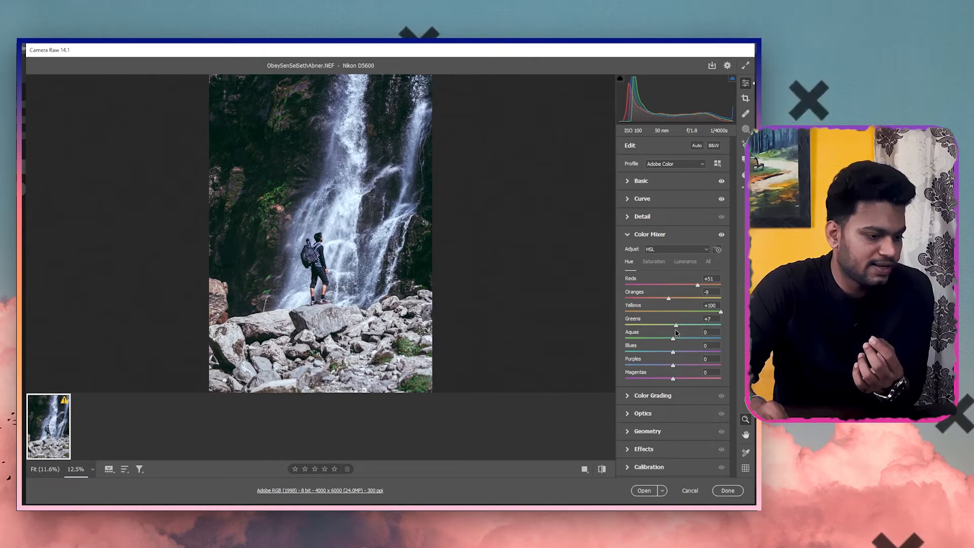
left_click(279, 223)
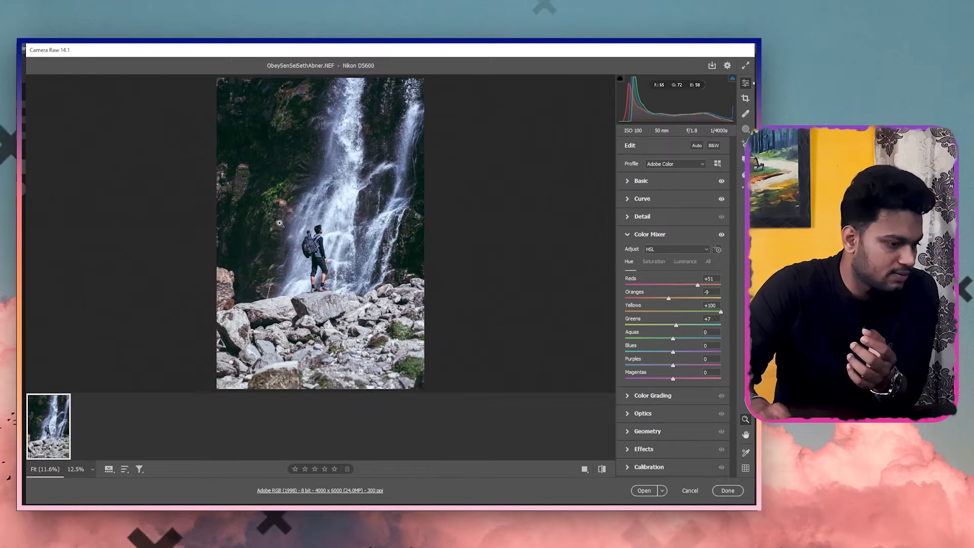
double_click(675, 325)
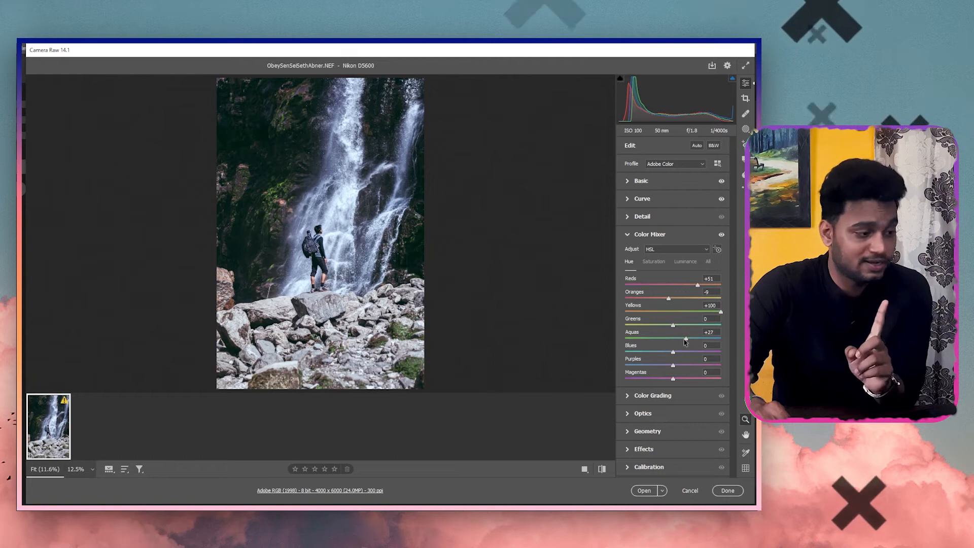
Tint the water toward teal by setting the hues to +39 for aquas, -36 for blues, -45 for purples and -32 for magentas.
left_click_drag(672, 338, 689, 339)
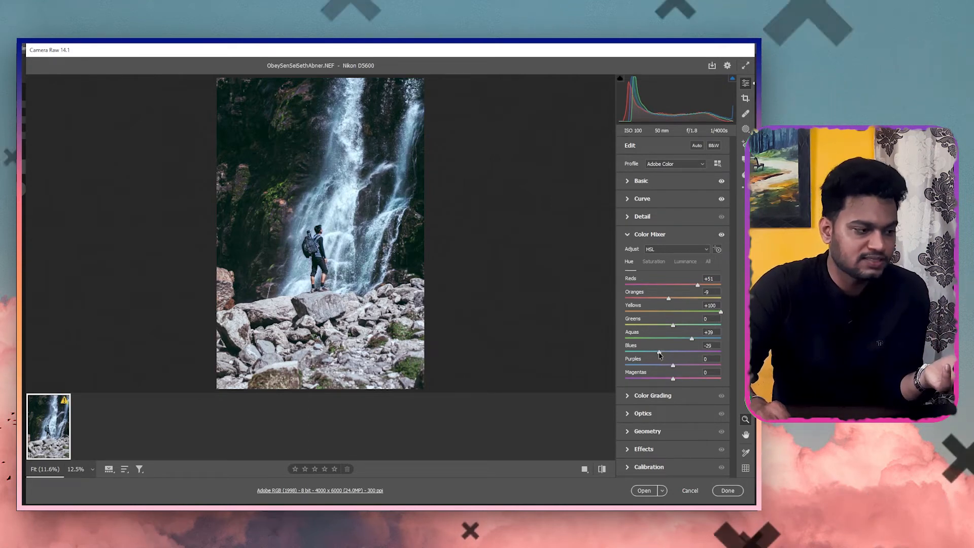
left_click_drag(655, 357, 659, 357)
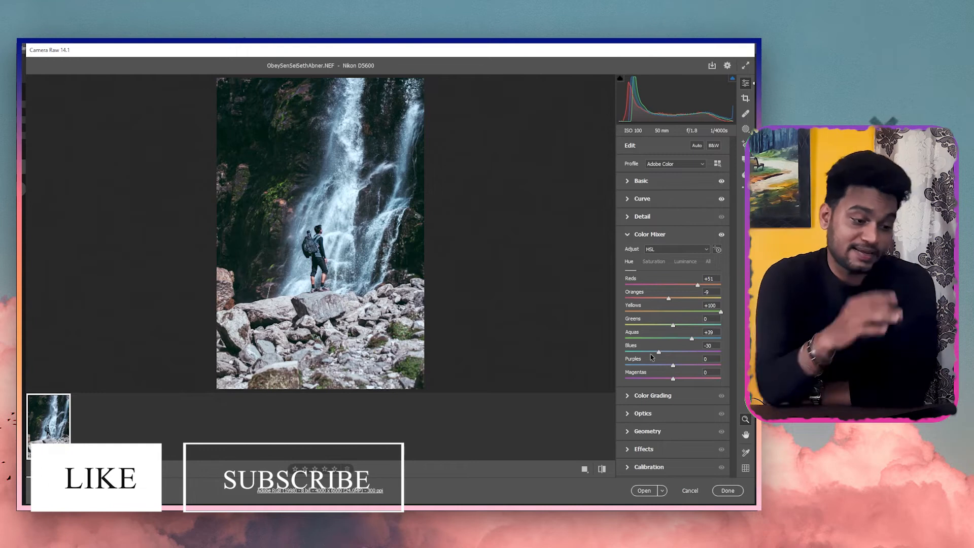
left_click_drag(672, 366, 652, 369)
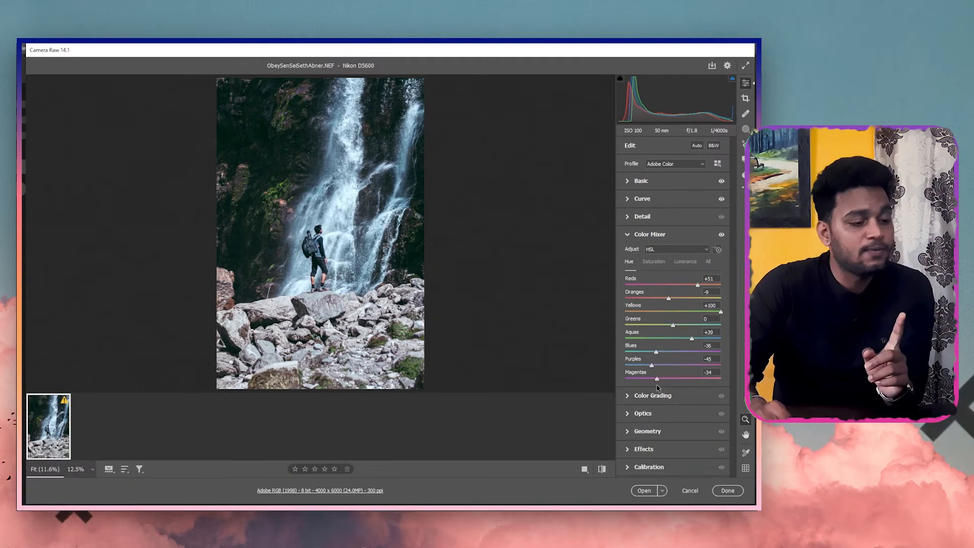
left_click_drag(656, 379, 658, 381)
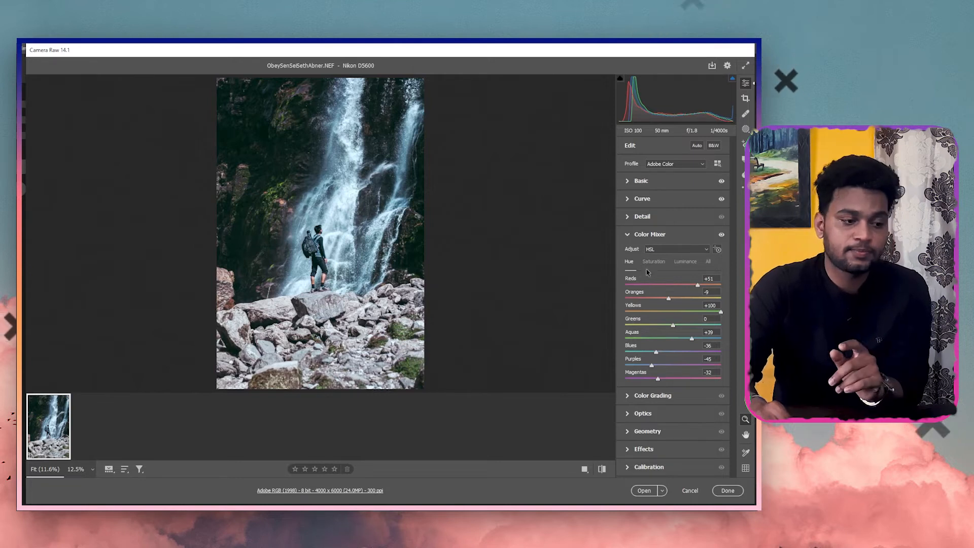
Set the HSL saturation to +8 for oranges, -46 for yellows, -78 for greens, +4 for aquas and +2 for blues.
left_click(628, 262)
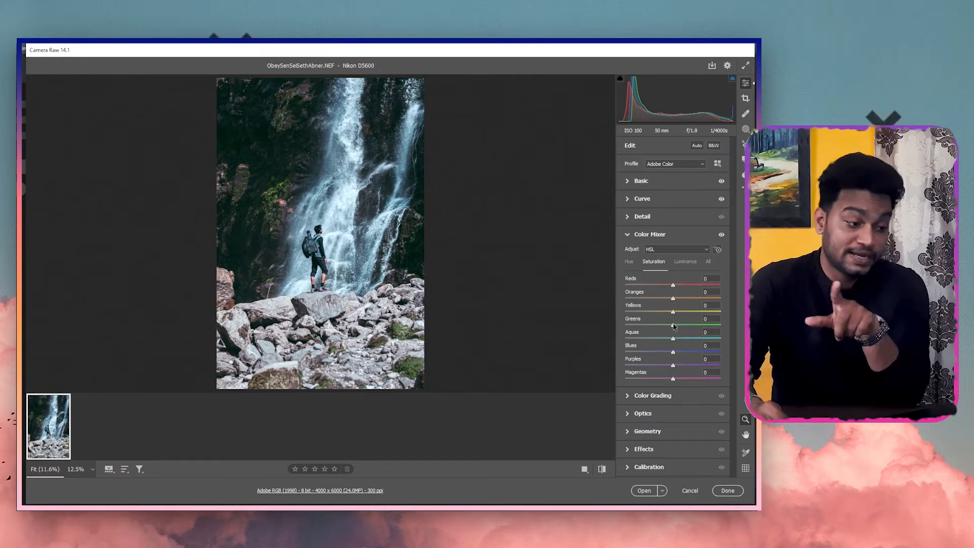
scroll(348, 335, "up", 1)
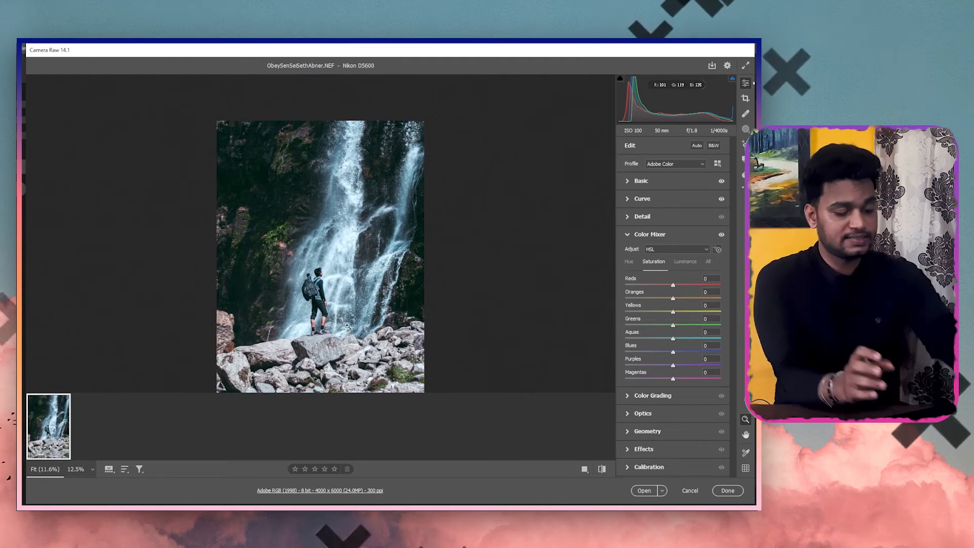
left_click(348, 325)
left_click(347, 325, "alt")
left_click(347, 234)
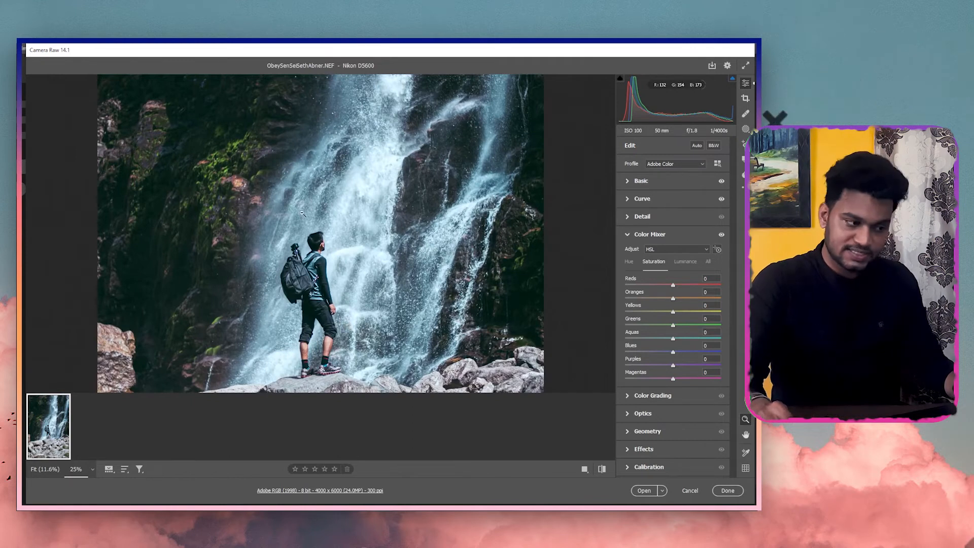
scroll(353, 237, "up", 2)
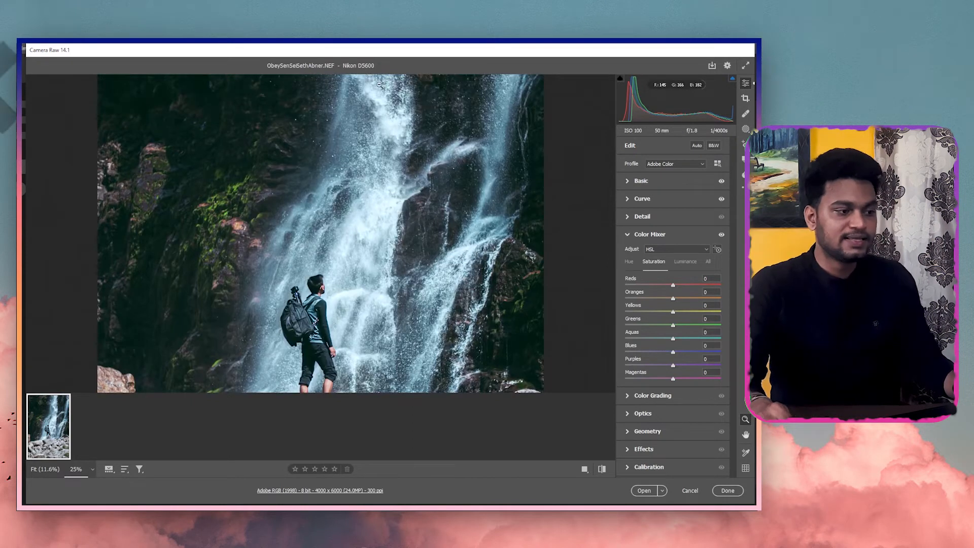
left_click(350, 264, "alt")
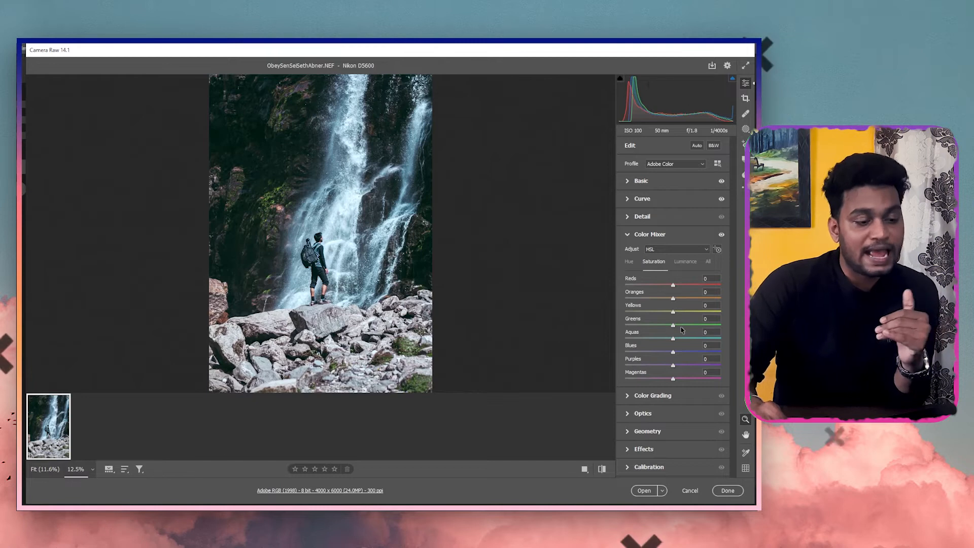
left_click_drag(673, 326, 637, 340)
left_click_drag(673, 311, 645, 312)
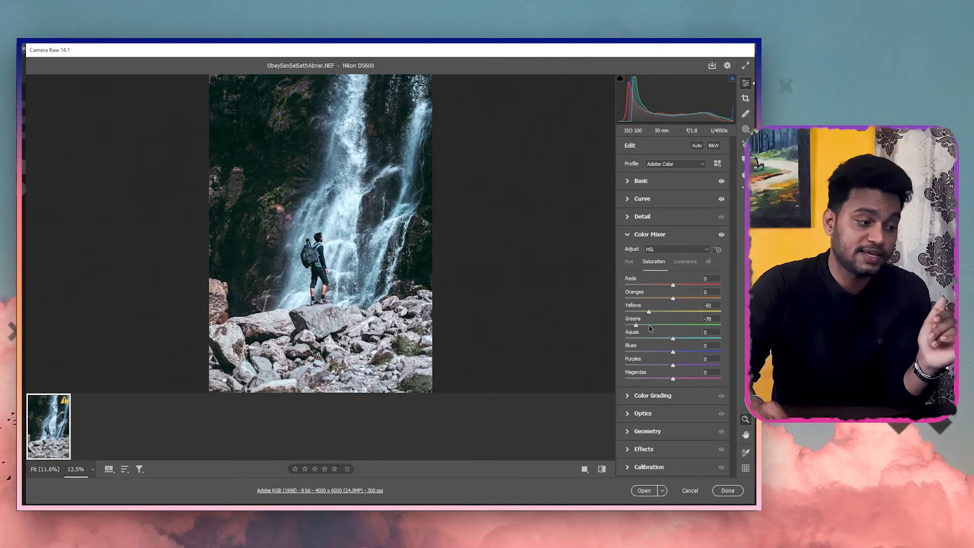
left_click_drag(649, 329, 676, 298)
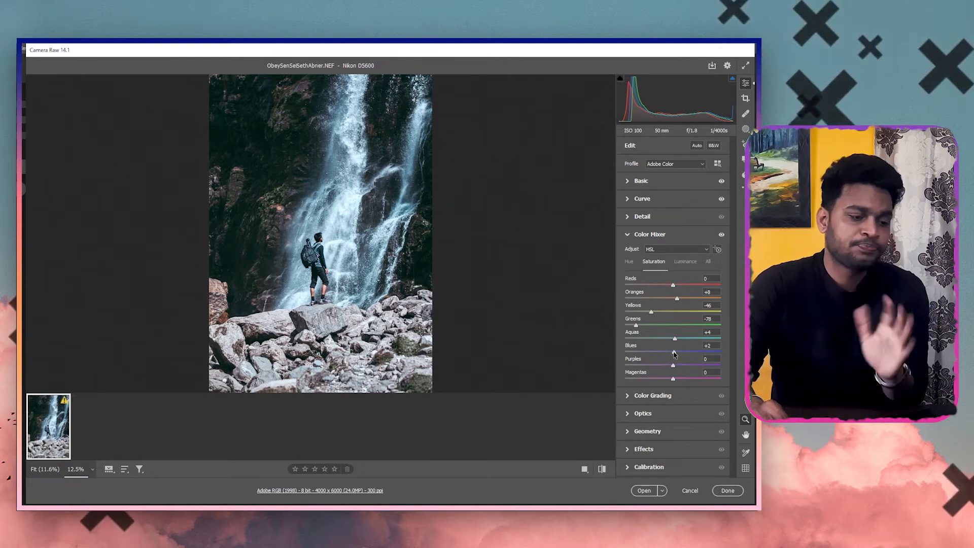
Set the HSL luminance to -100 for greens, -79 for yellows and +13 for blues.
left_click(685, 262)
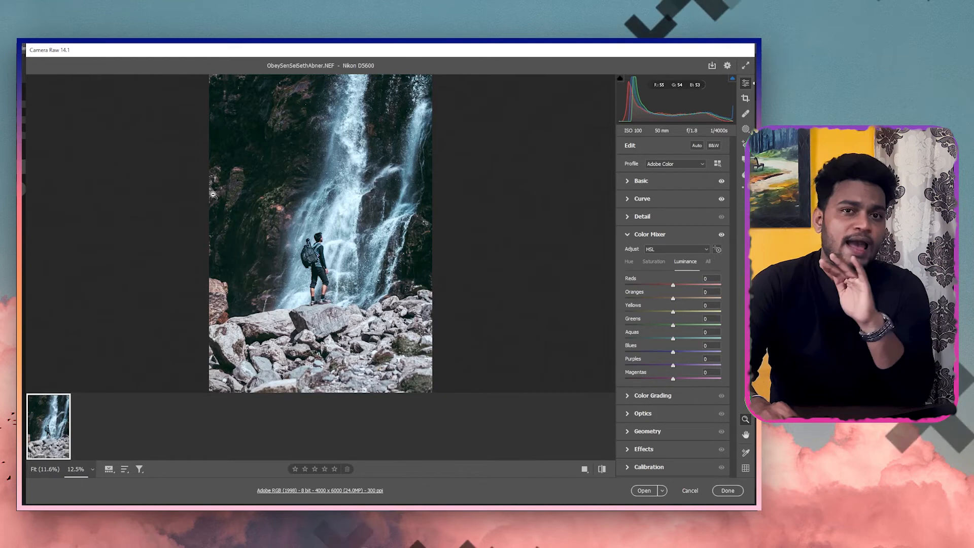
left_click_drag(672, 325, 616, 331)
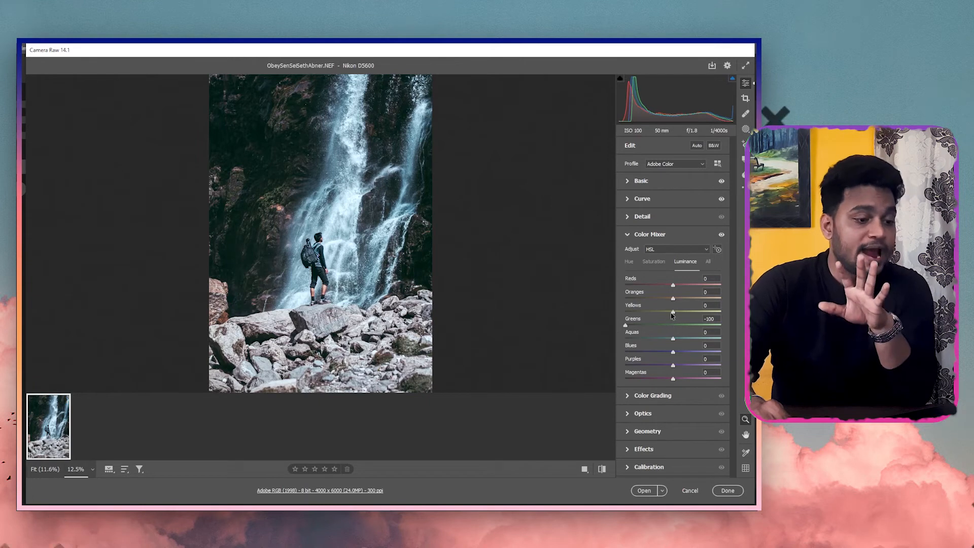
left_click_drag(631, 319, 630, 320)
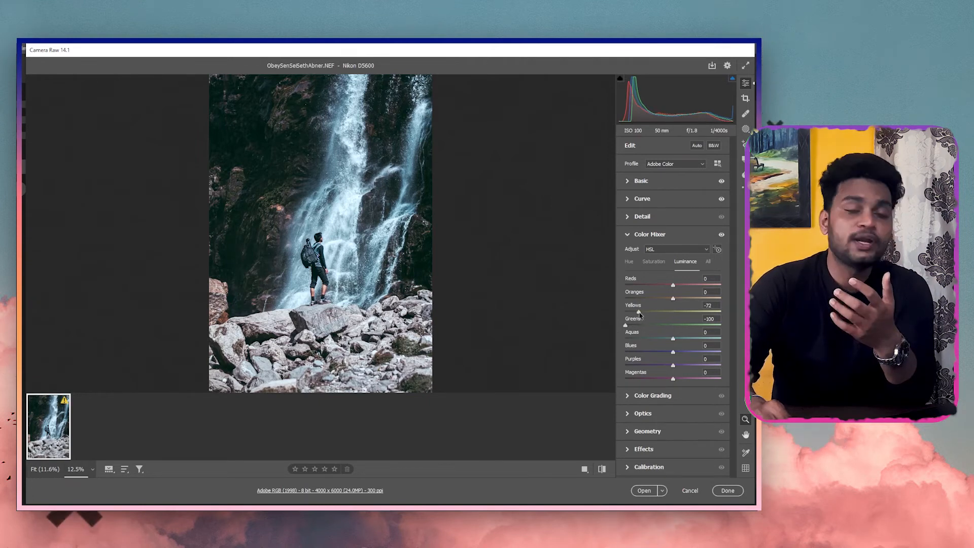
left_click_drag(639, 314, 634, 316)
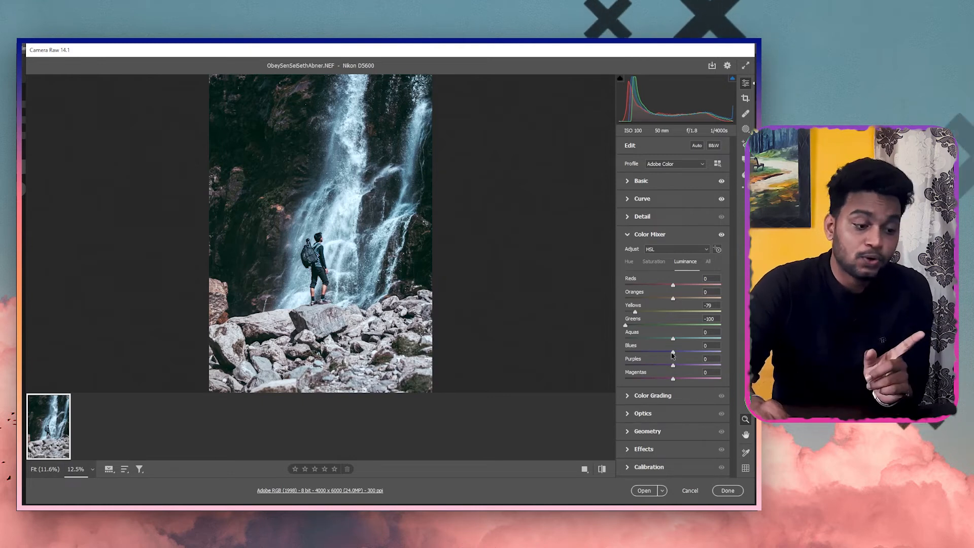
left_click_drag(675, 355, 677, 356)
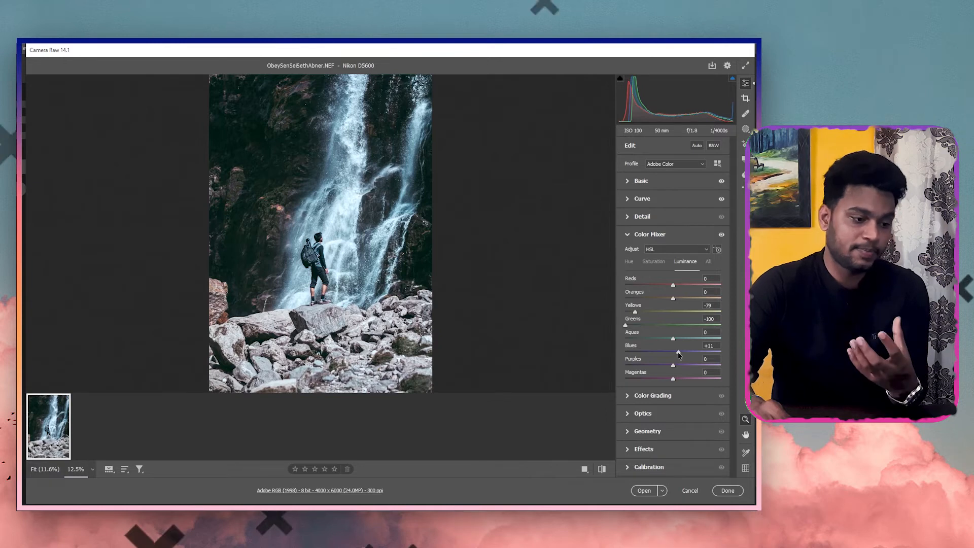
left_click_drag(678, 356, 680, 355)
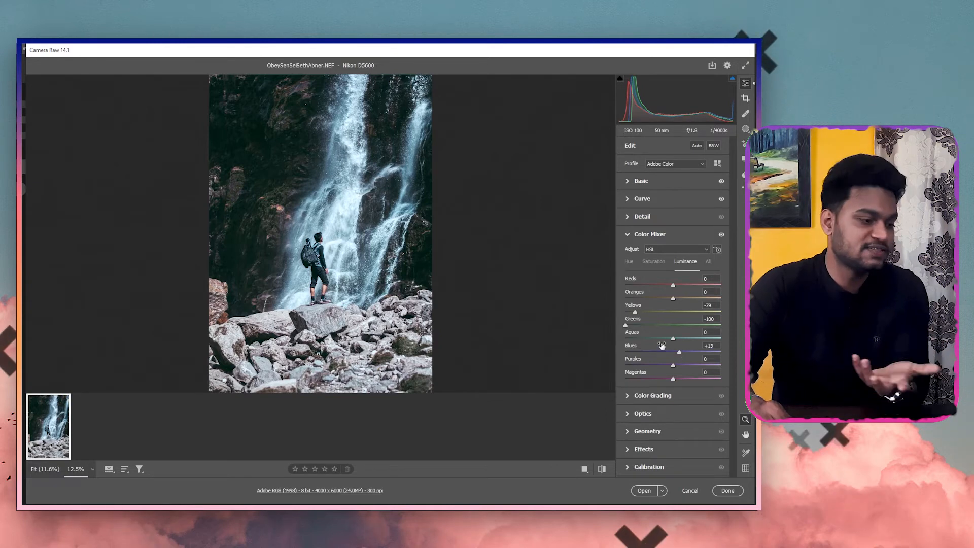
Review the combined hue, saturation and luminance adjustments and close the Color Mixer.
left_click(707, 262)
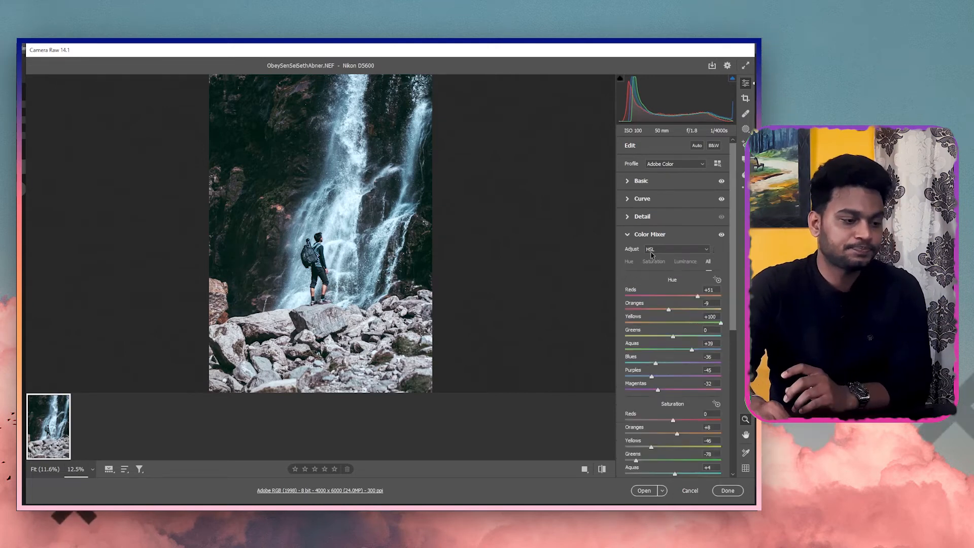
left_click(684, 262)
left_click(654, 261)
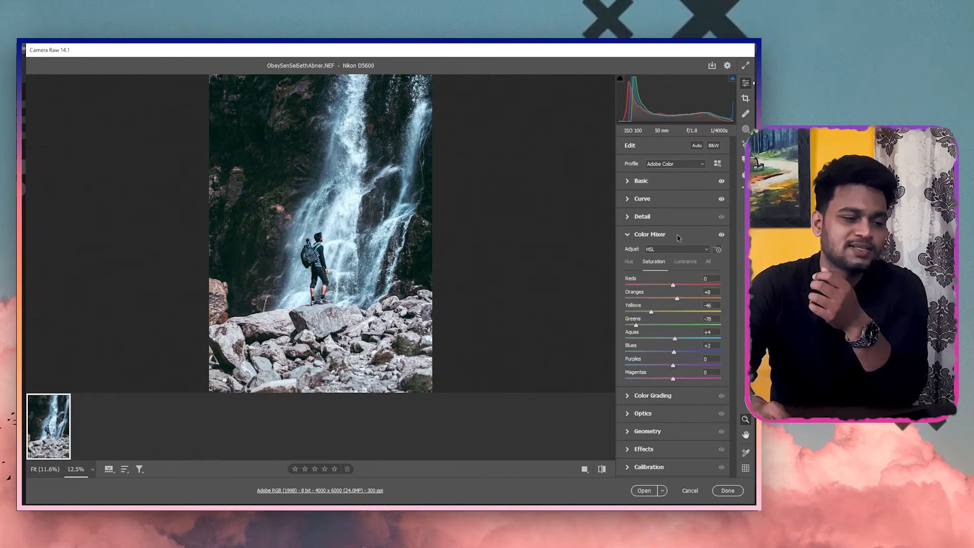
left_click(677, 236)
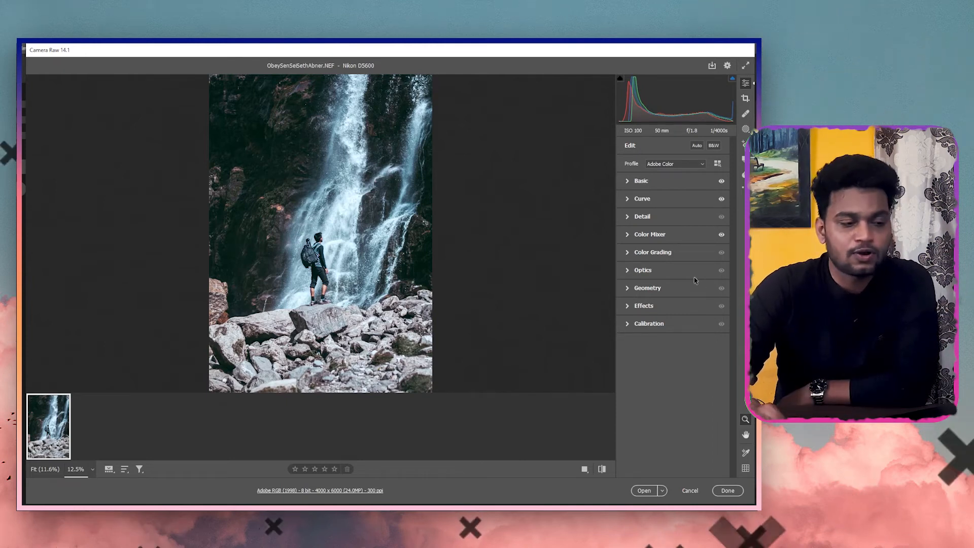
left_click(661, 272)
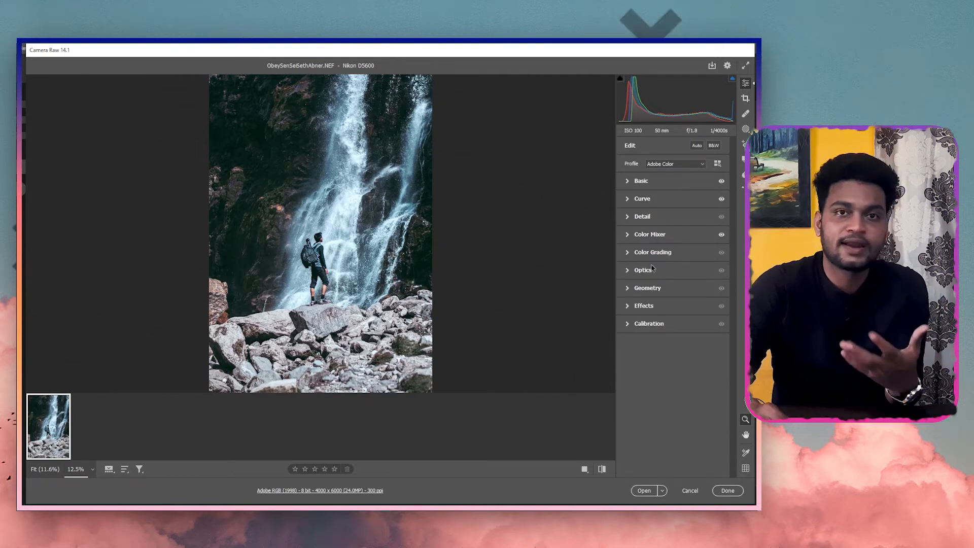
left_click(652, 271)
left_click(643, 270)
left_click(647, 287)
left_click(647, 288)
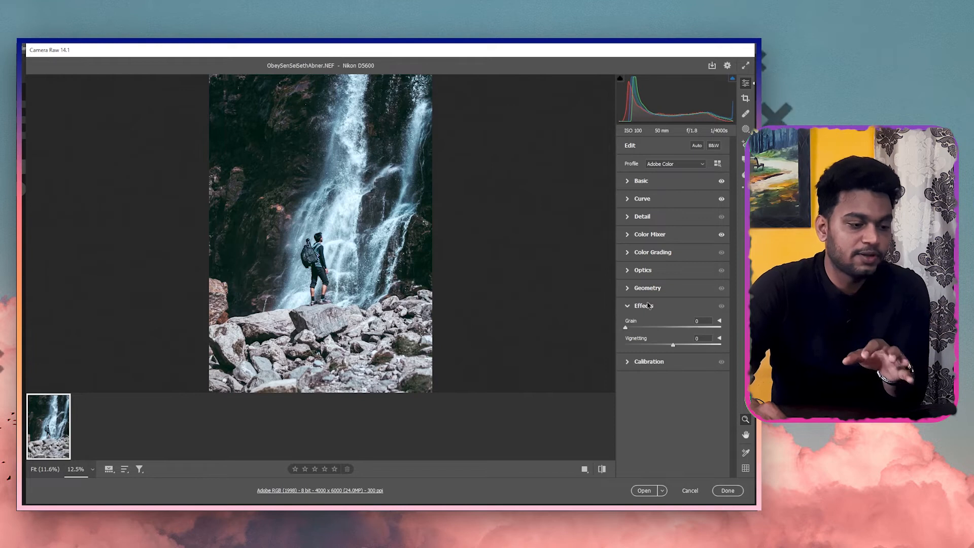
Darken the photo's edges with a vignetting amount of -28 in the effects settings.
left_click(648, 305)
left_click(648, 305)
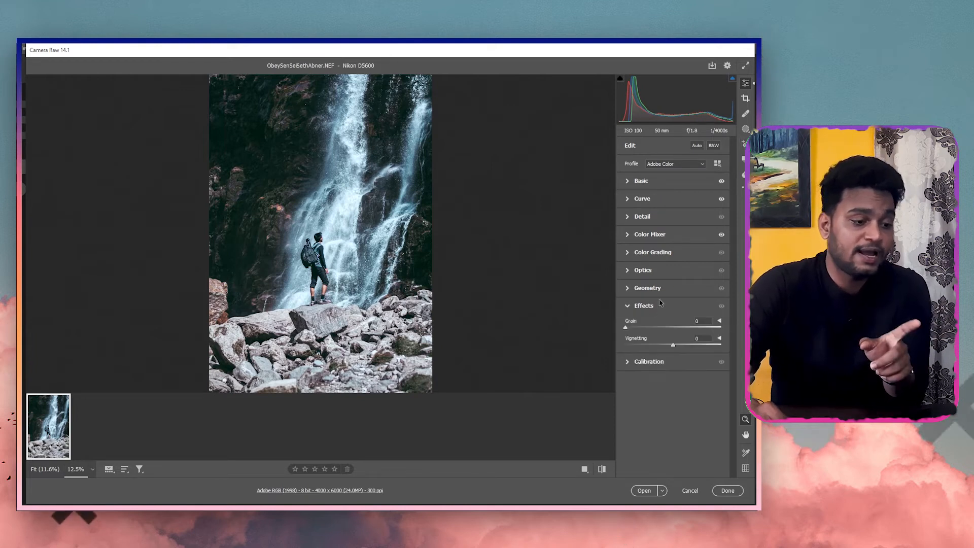
left_click_drag(672, 345, 658, 350)
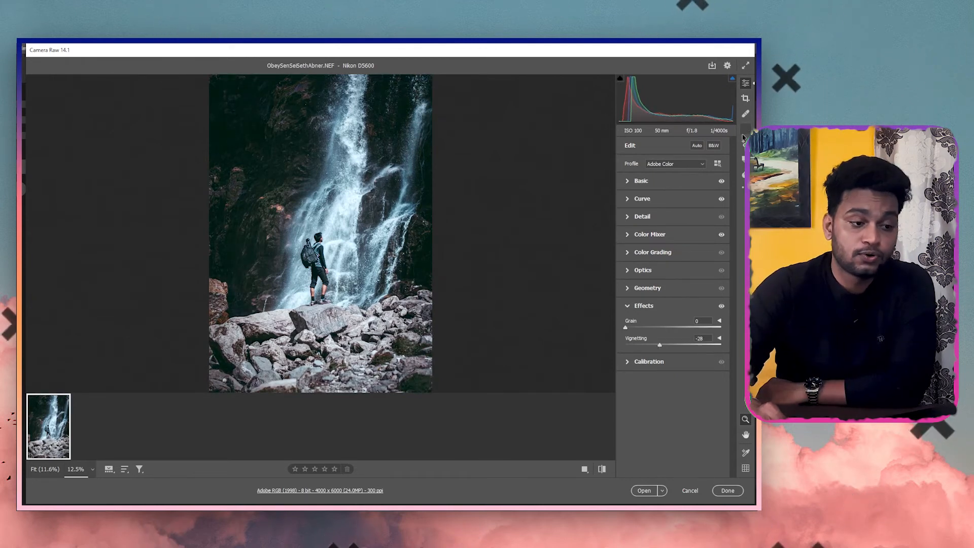
Crop the photo to a 4 x 5 / 8 x 10 ratio of about 3483 x 4354 pixels around the hiker and waterfall.
left_click(745, 100)
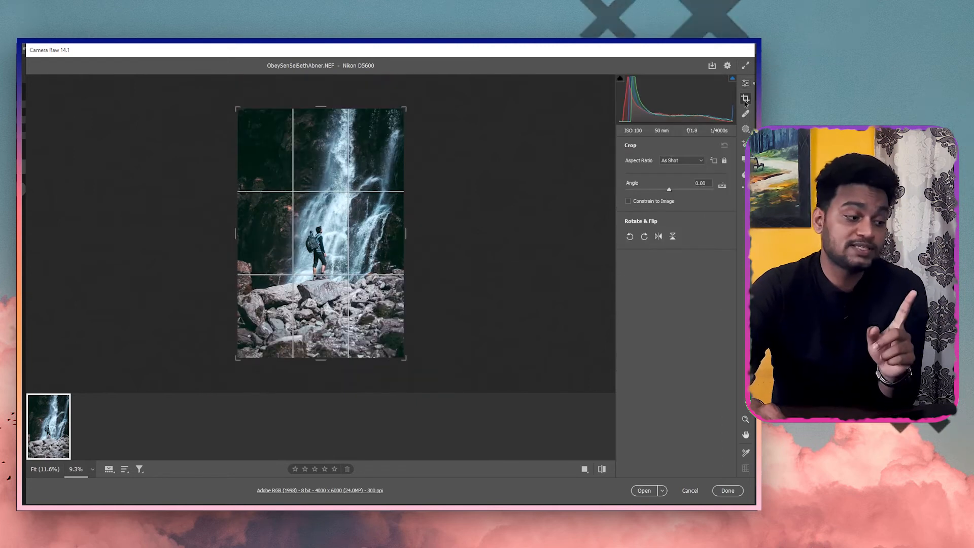
left_click(681, 160)
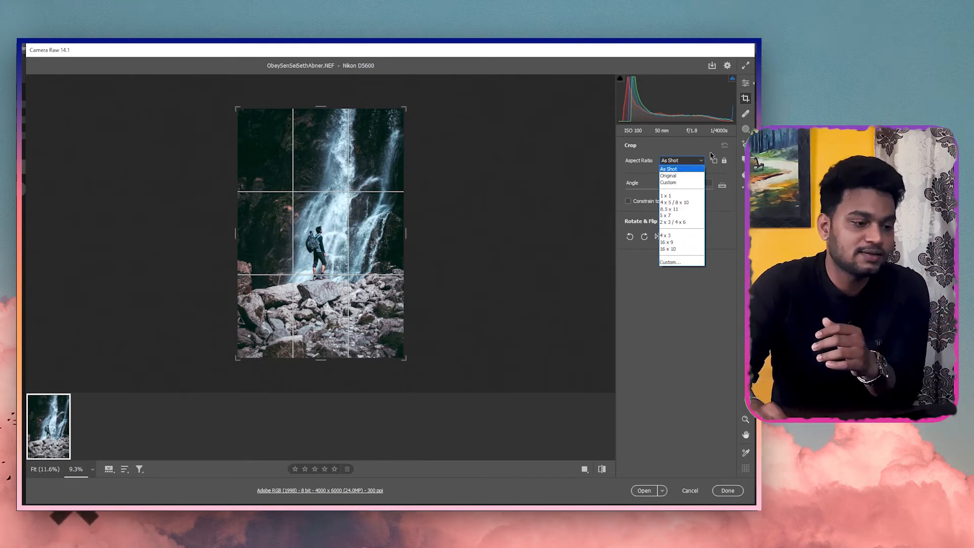
left_click(679, 203)
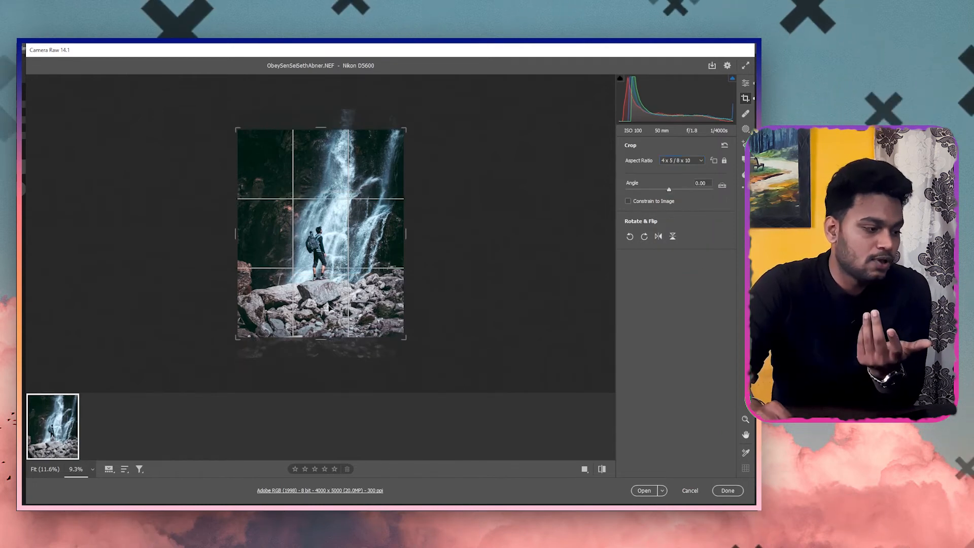
left_click_drag(235, 341, 253, 324)
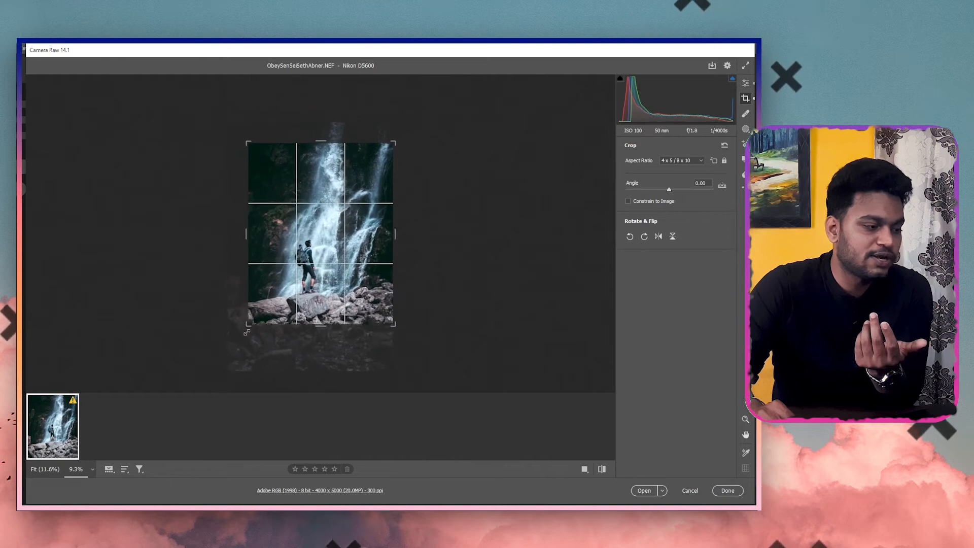
left_click_drag(329, 250, 337, 221)
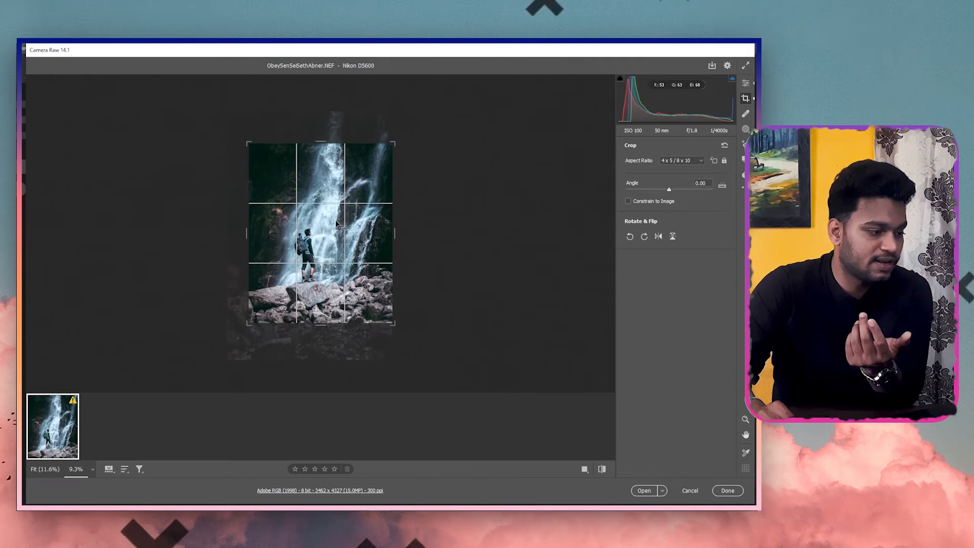
left_click_drag(248, 326, 246, 327)
left_click_drag(314, 274, 309, 276)
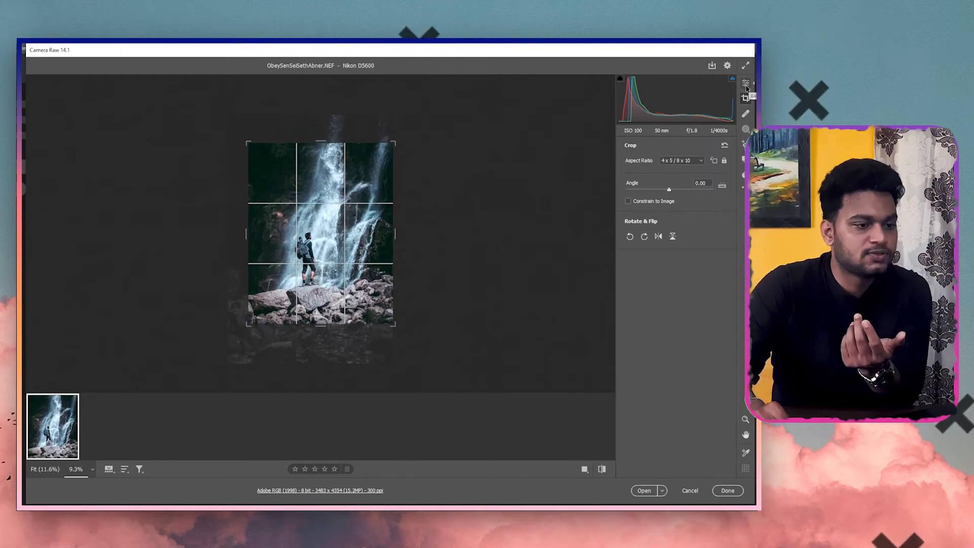
key("Return")
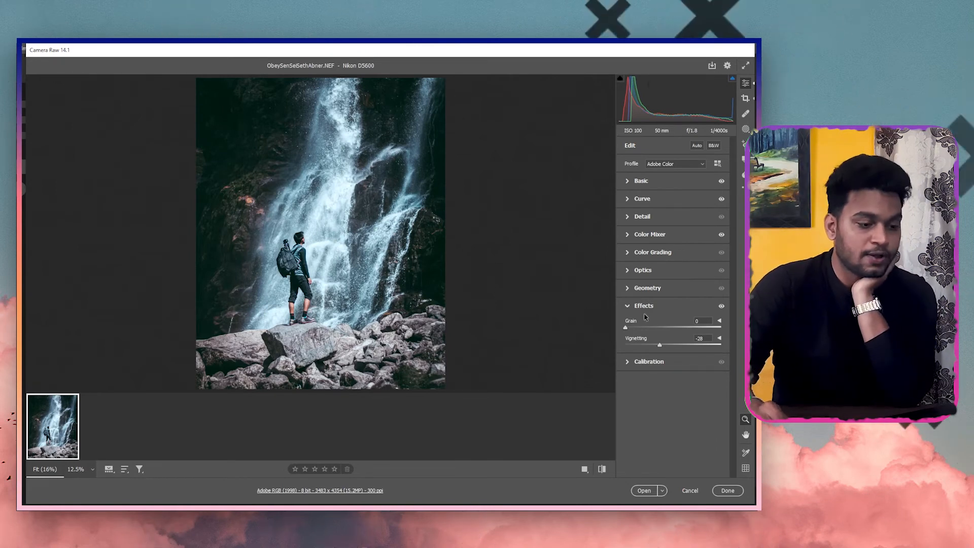
Strengthen the vignette on the cropped photo to -36.
left_click_drag(658, 347, 654, 349)
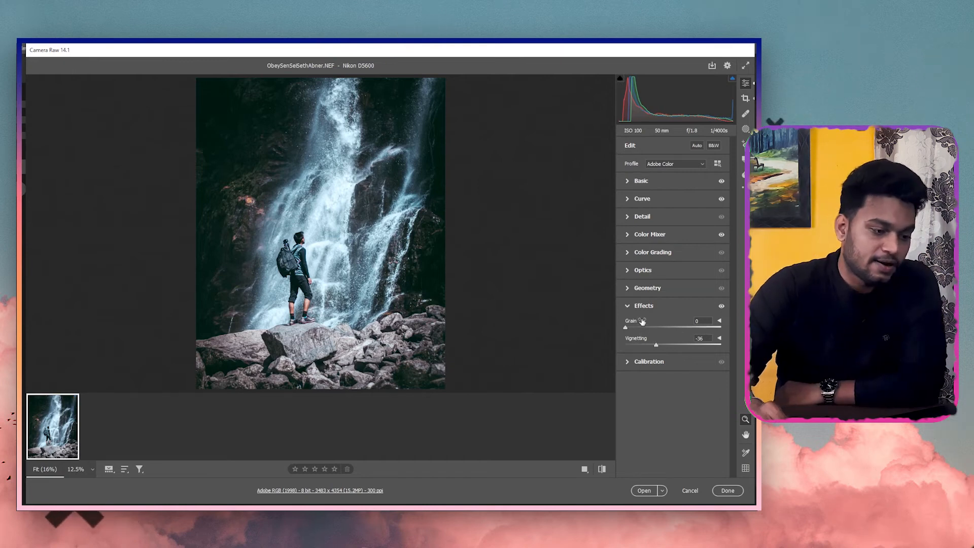
Try the calibration's red primary hue at -100 and at a high positive value, and reset it to 0.
left_click(640, 324)
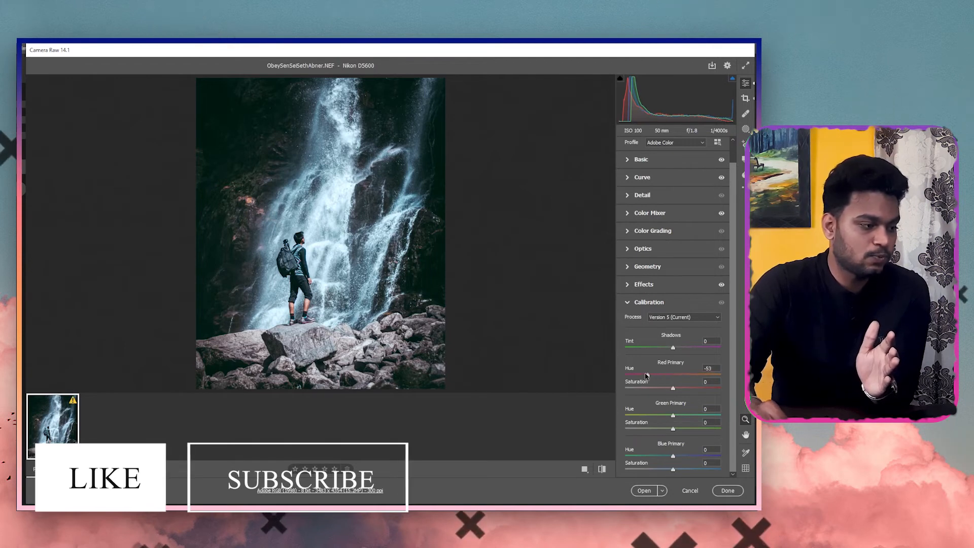
left_click_drag(672, 375, 618, 382)
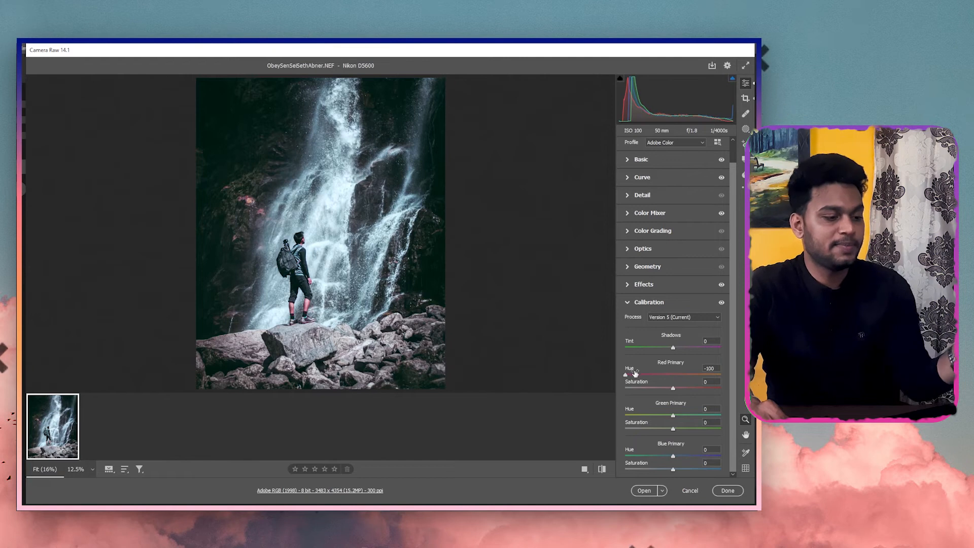
left_click_drag(675, 375, 703, 375)
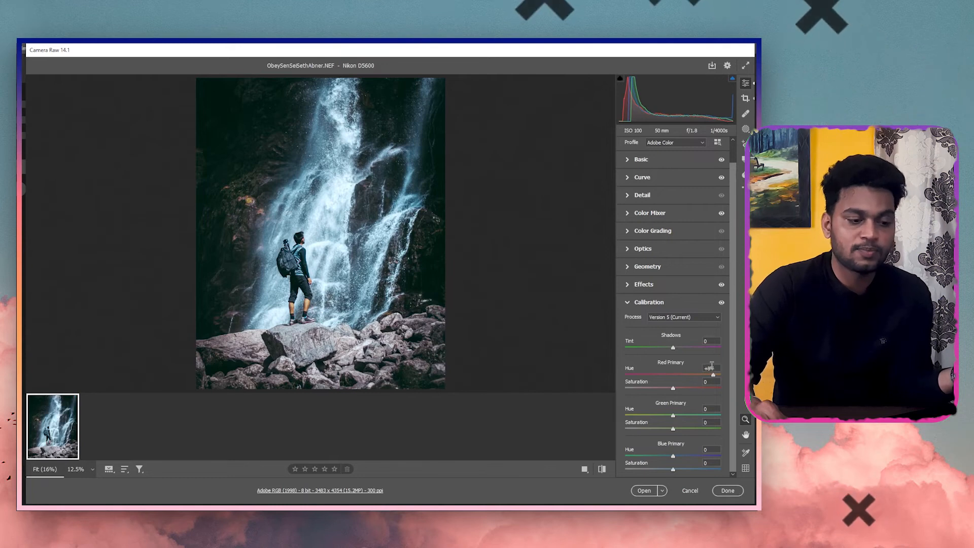
left_click_drag(713, 375, 671, 376)
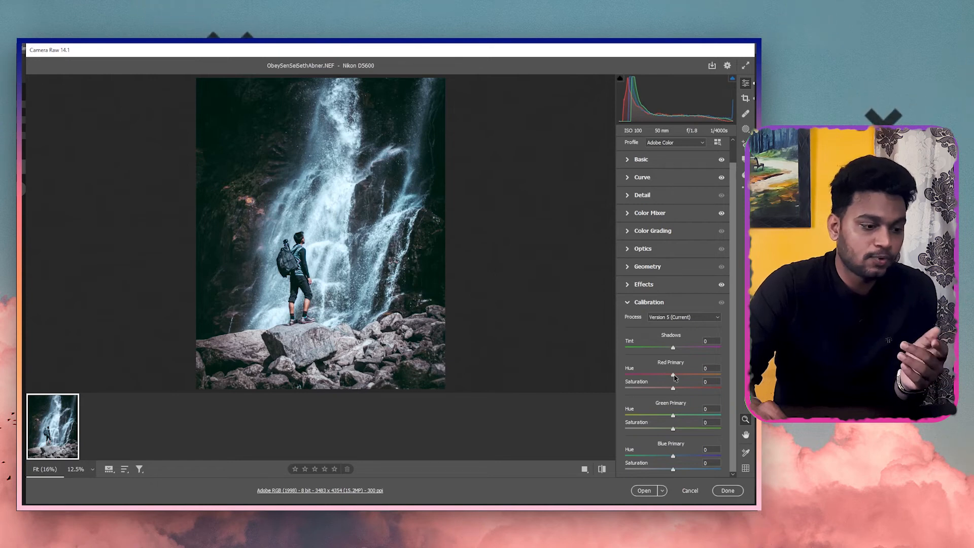
Set the red primary calibration to a hue of +79 and a saturation of +80.
left_click_drag(673, 375, 675, 375)
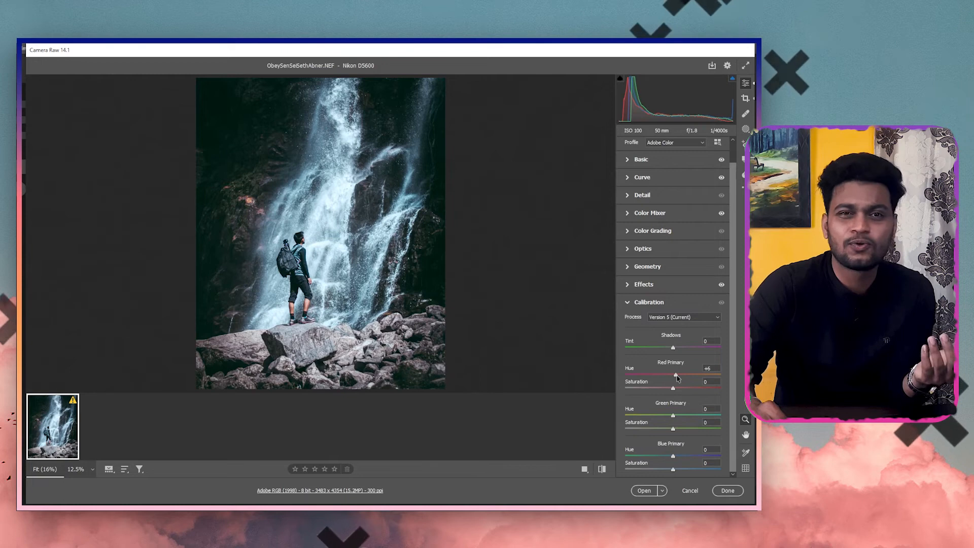
left_click_drag(676, 375, 677, 375)
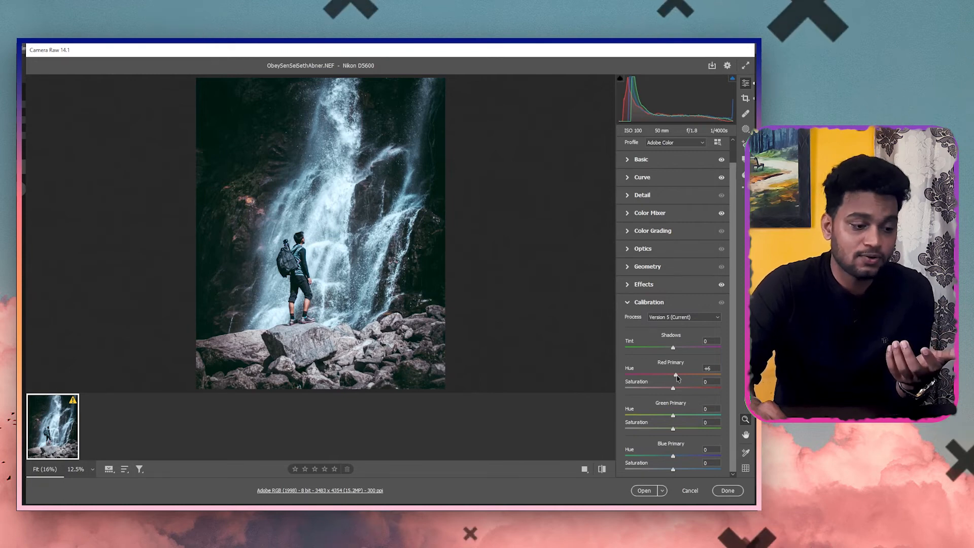
left_click_drag(673, 388, 674, 388)
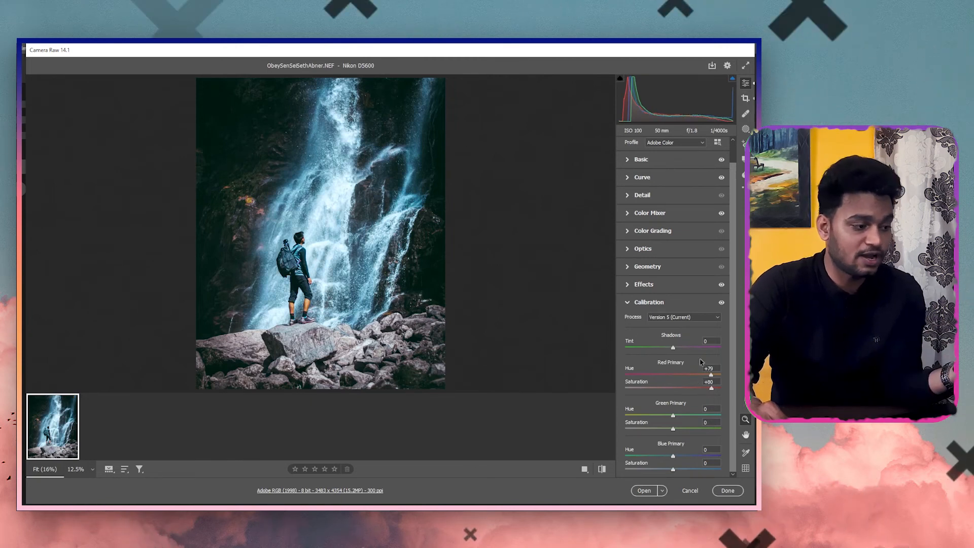
Try the calibration's red primary hue at -55 and -100, and reset it to 0.
left_click_drag(711, 375, 648, 375)
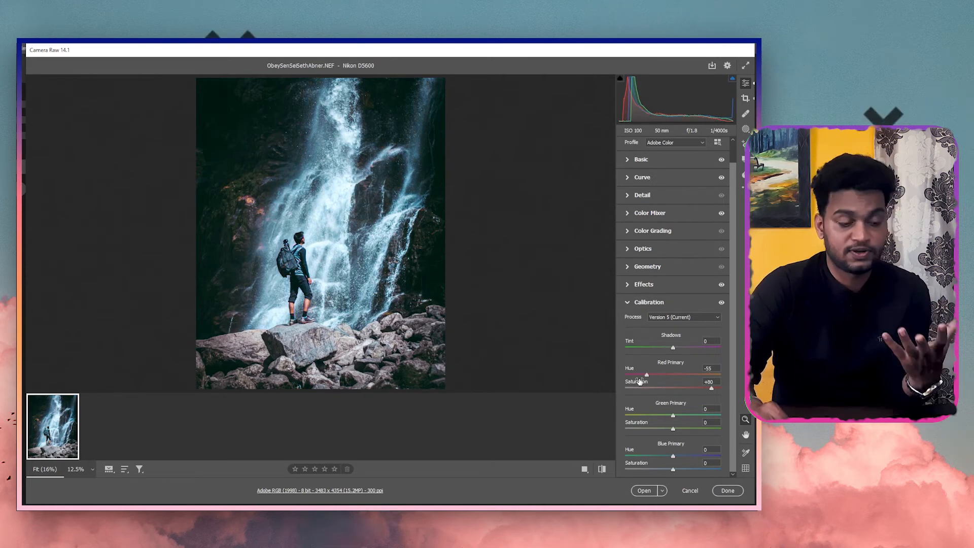
left_click_drag(646, 375, 615, 382)
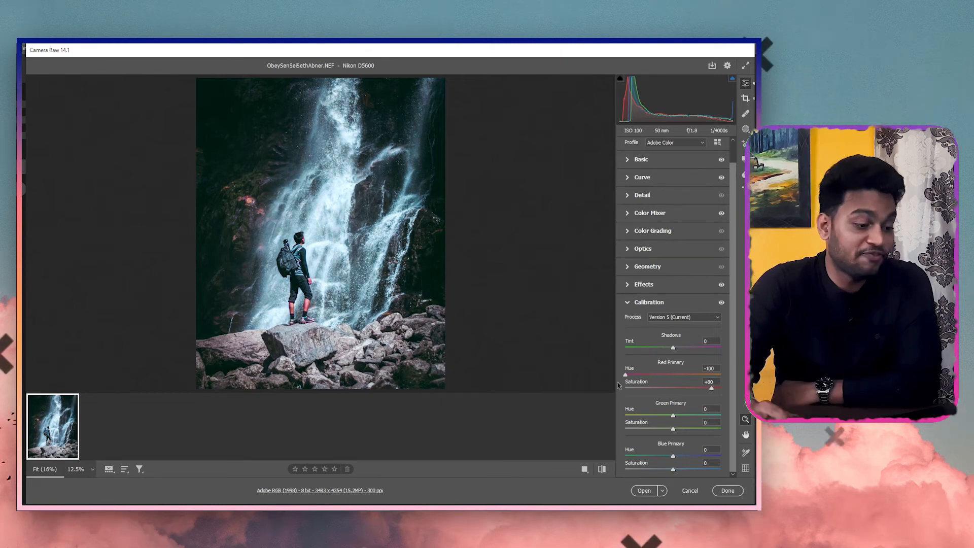
double_click(624, 376)
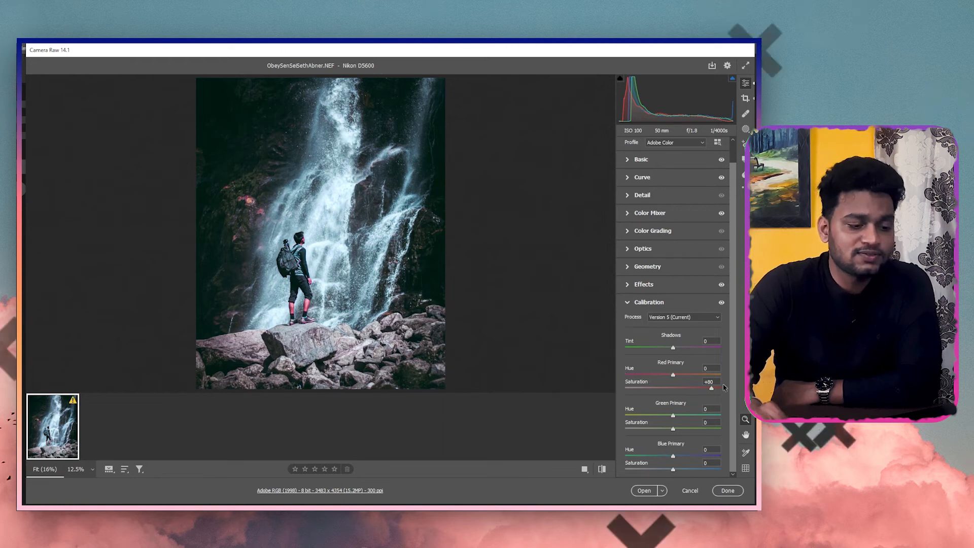
Set the red primary calibration to hue +11 and saturation +9, and the green primary to hue +31 and saturation +38.
left_click_drag(674, 389, 679, 393)
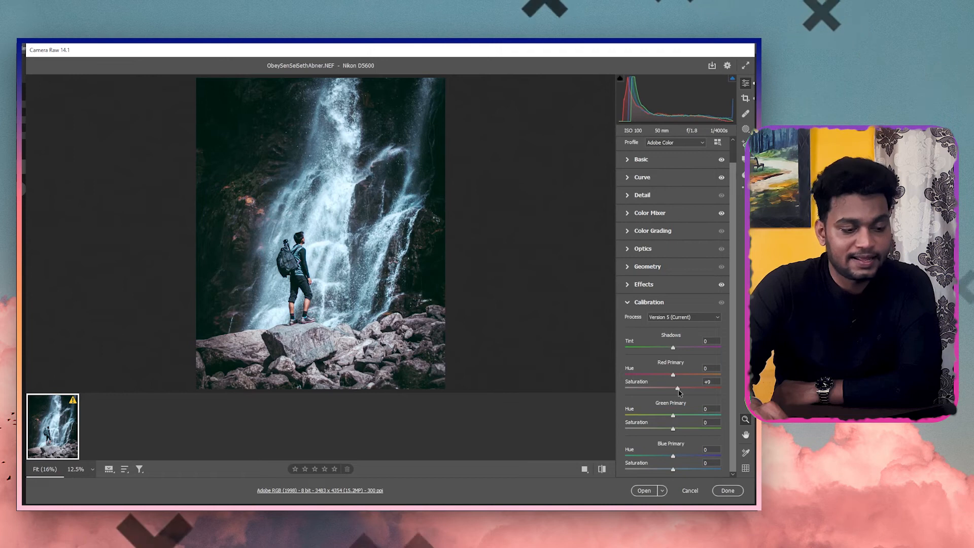
left_click_drag(673, 375, 678, 379)
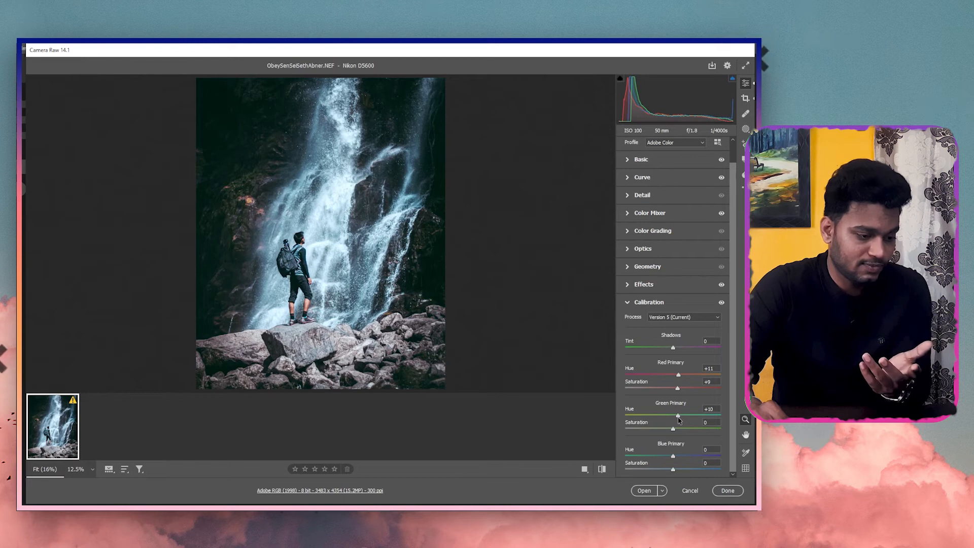
left_click_drag(673, 429, 691, 431)
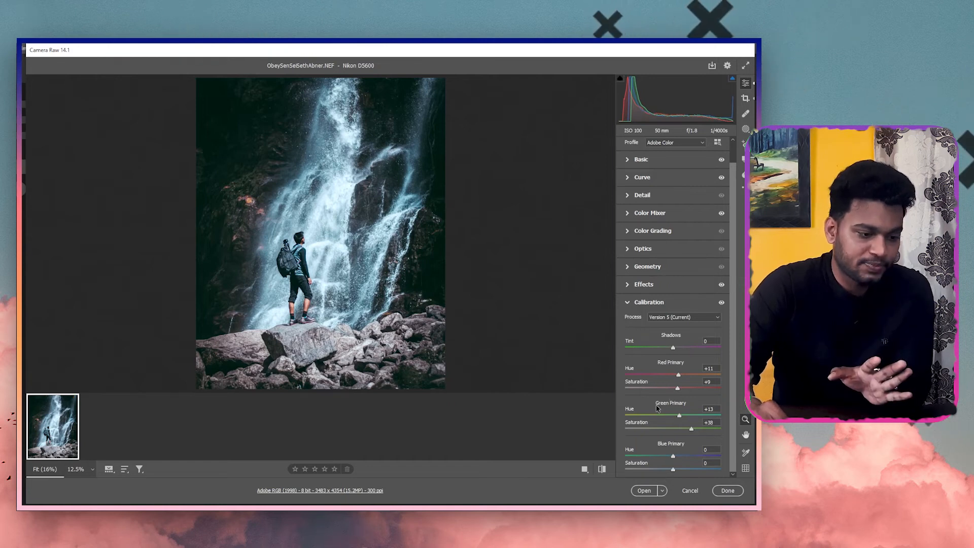
left_click_drag(679, 416, 659, 417)
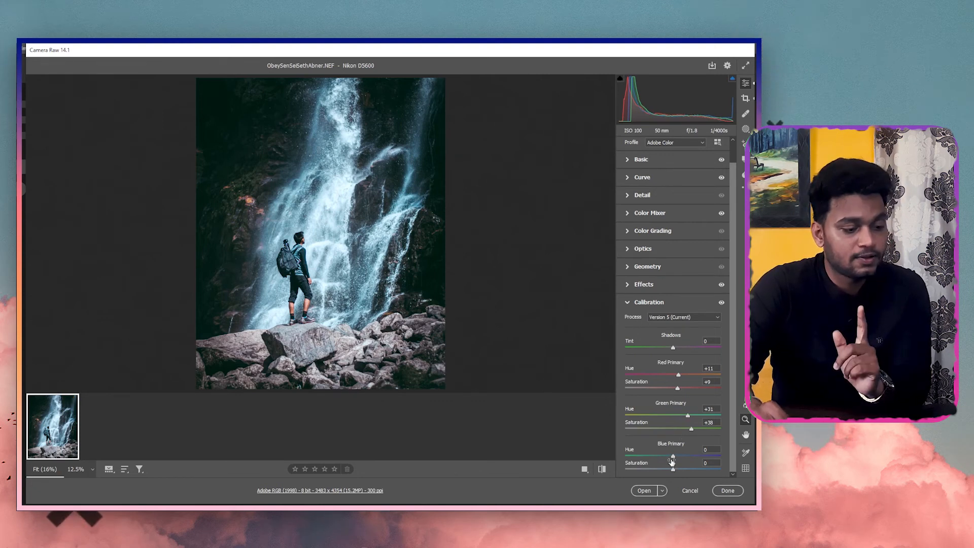
Set the blue primary calibration to a hue of -30 and a saturation of +22.
left_click_drag(673, 456, 657, 457)
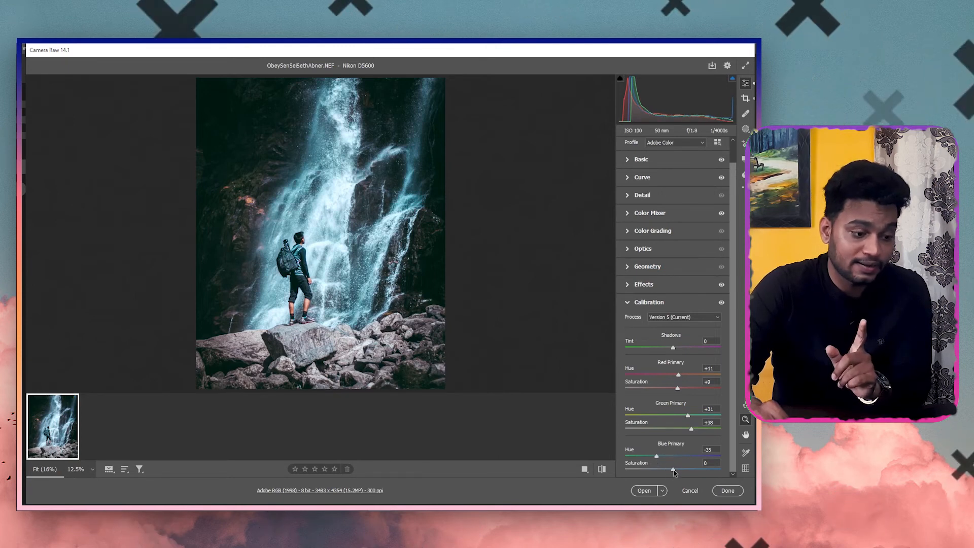
left_click_drag(673, 469, 680, 470)
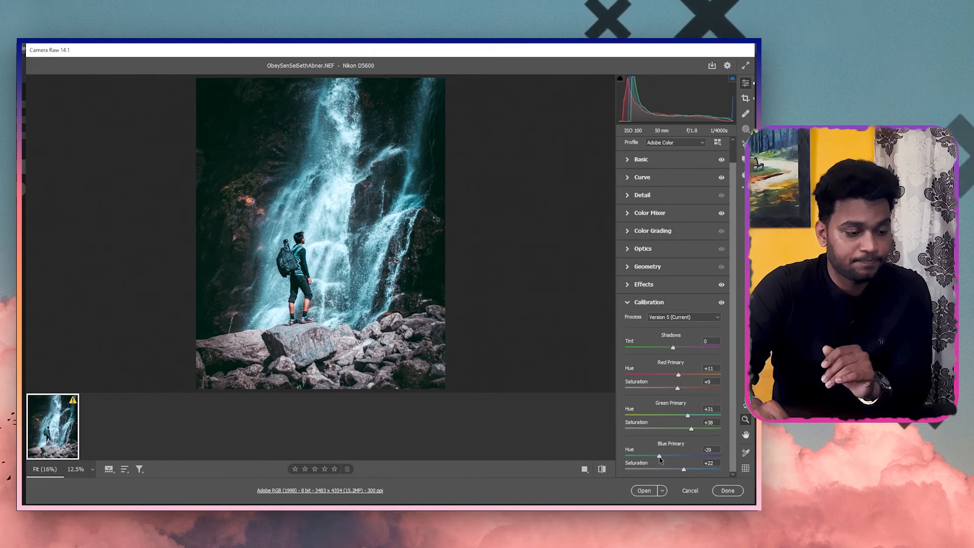
left_click_drag(660, 459, 659, 459)
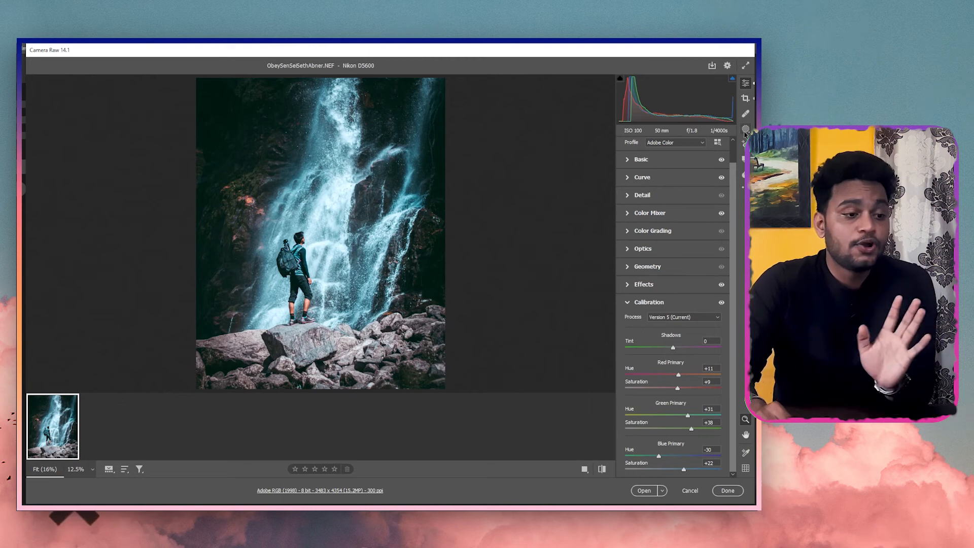
Add a linear gradient mask running from the top of the waterfall down to the hiker's head.
left_click(745, 131)
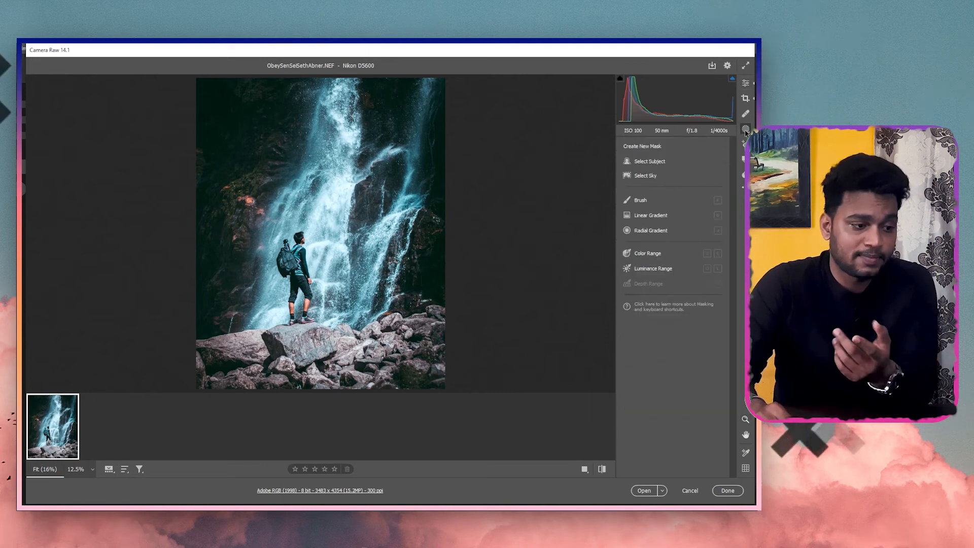
left_click(651, 216)
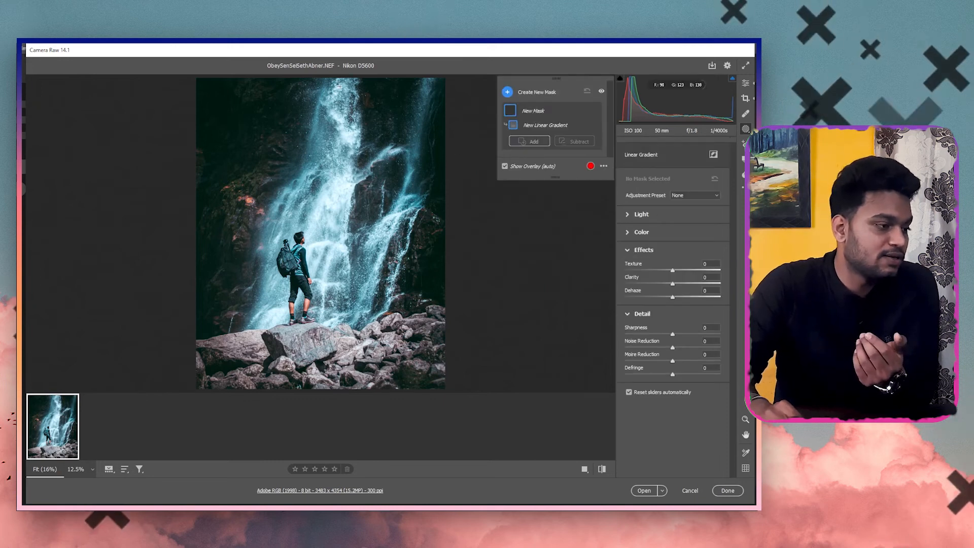
left_click_drag(335, 87, 308, 233)
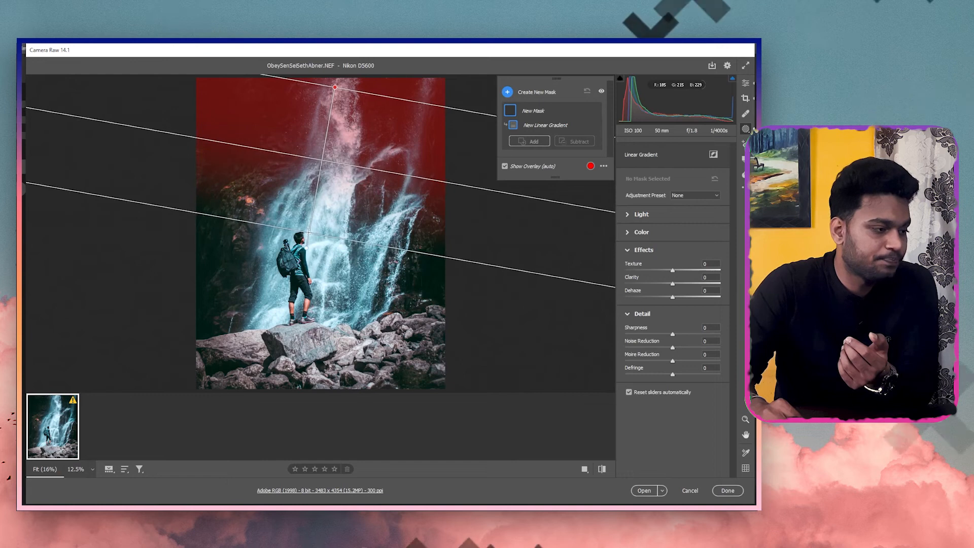
Darken the gradient mask with exposure -0.65, contrast -46, highlights -20, shadows -29 and blacks -21.
left_click(641, 214)
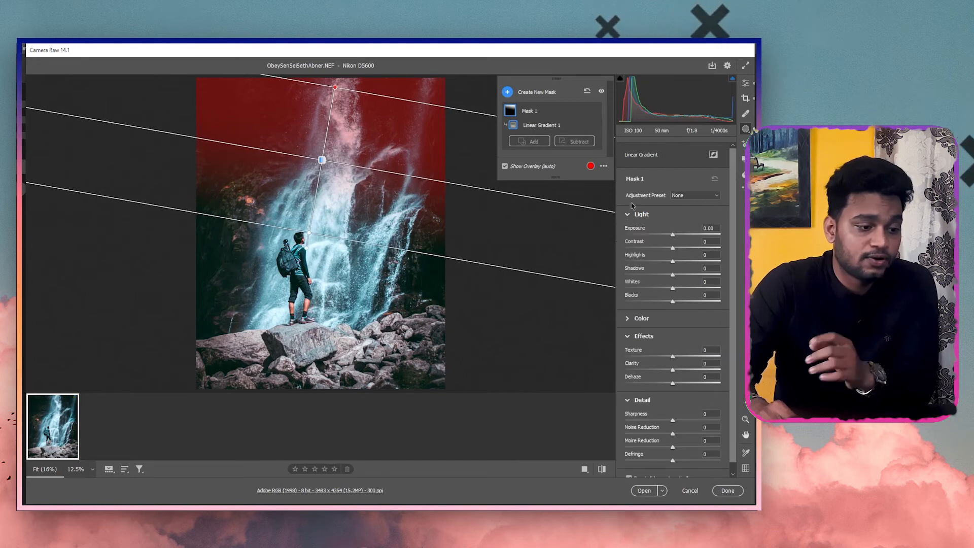
mouse_move(673, 237)
left_mouse_down()
mouse_move(665, 241)
mouse_move(683, 252)
mouse_move(662, 249)
left_mouse_up()
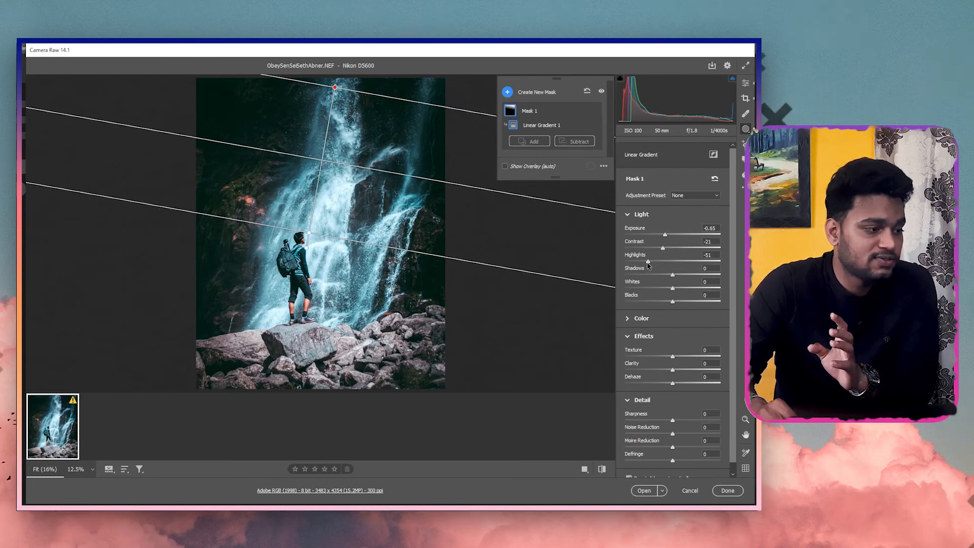
left_click_drag(648, 265, 655, 267)
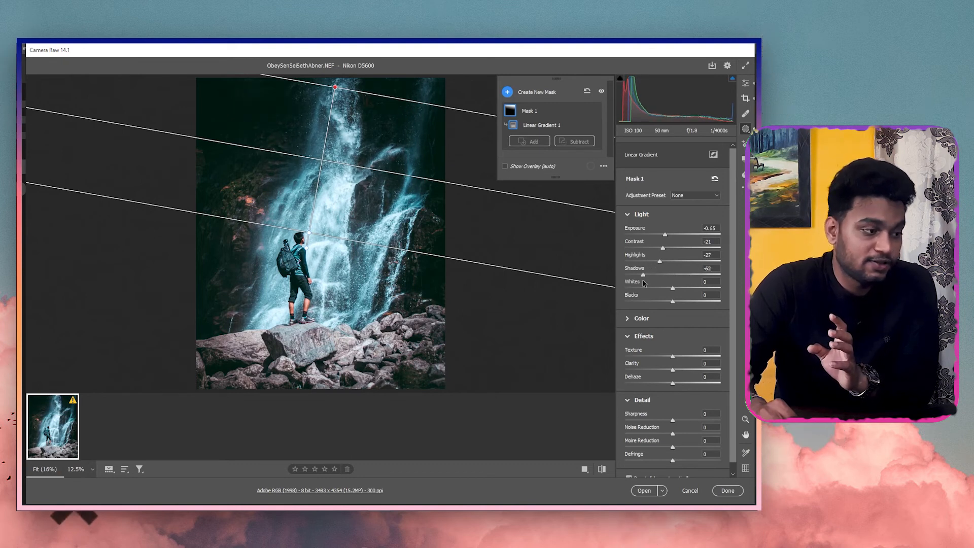
left_click_drag(641, 274, 658, 272)
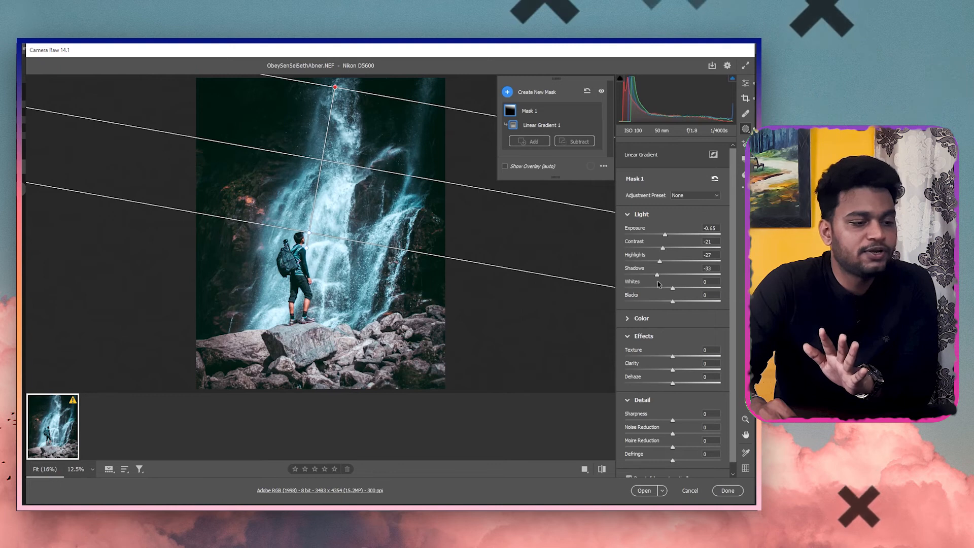
left_click_drag(659, 260, 662, 260)
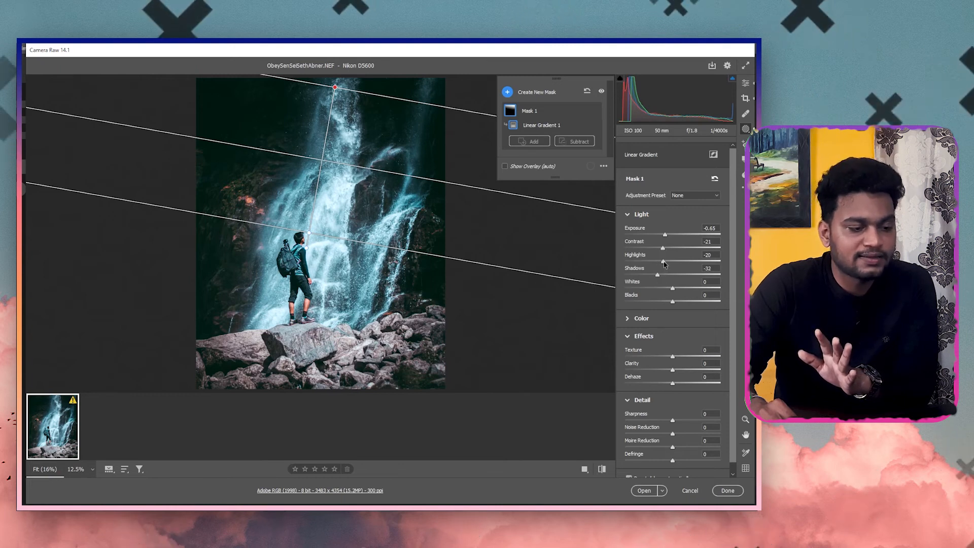
left_click_drag(657, 274, 651, 255)
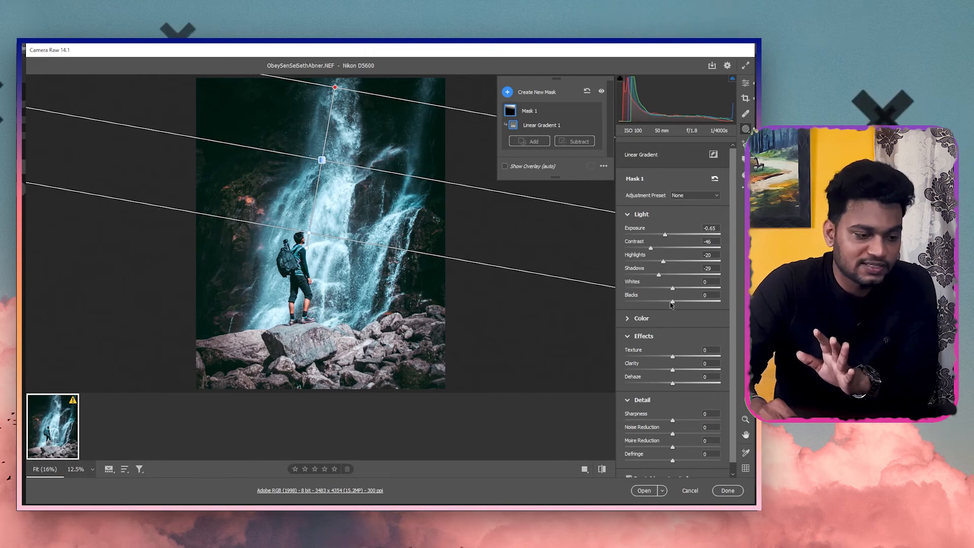
left_click_drag(672, 302, 666, 303)
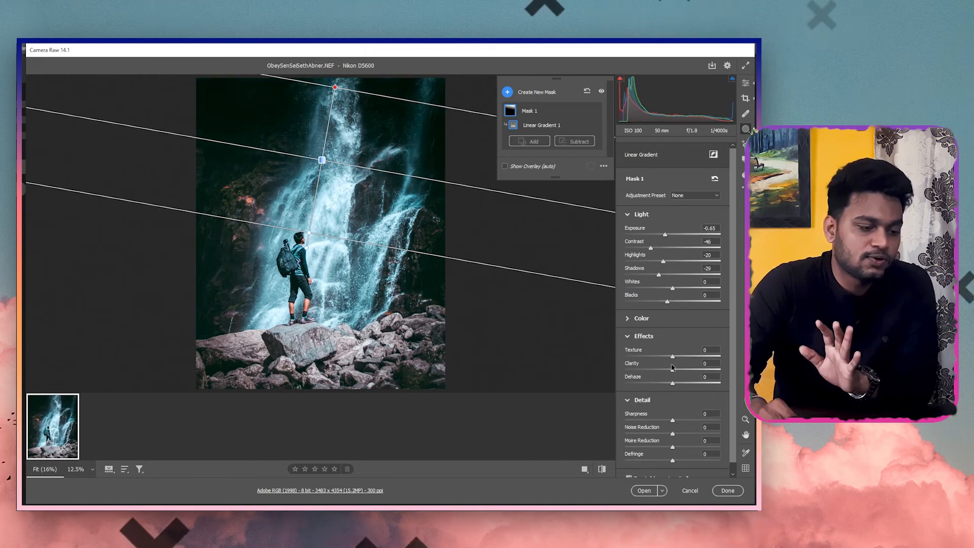
left_click_drag(672, 369, 662, 370)
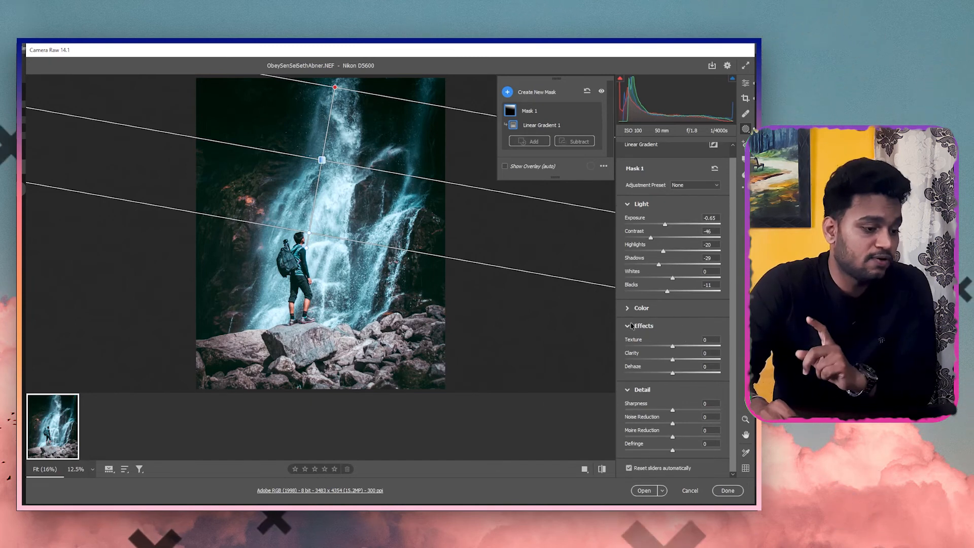
left_click(629, 324)
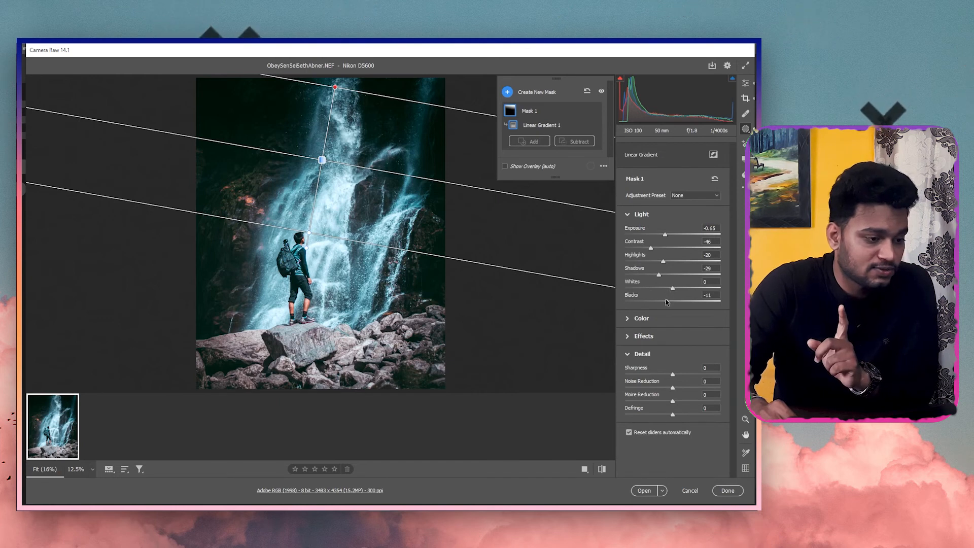
left_click_drag(667, 303, 664, 307)
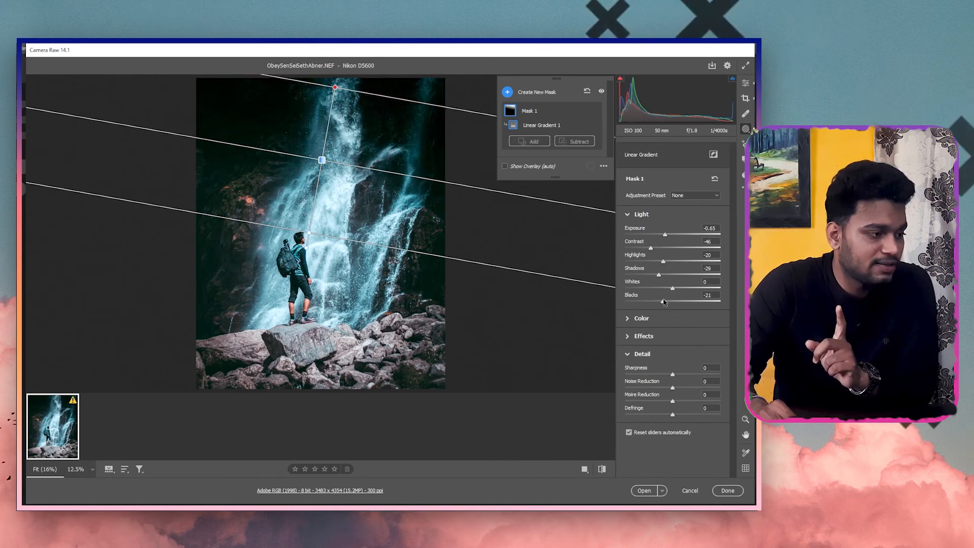
Shift the linear gradient lower and extend its fade to the hiker's lower legs, checking its coverage with the mask overlay.
left_click_drag(321, 160, 312, 184)
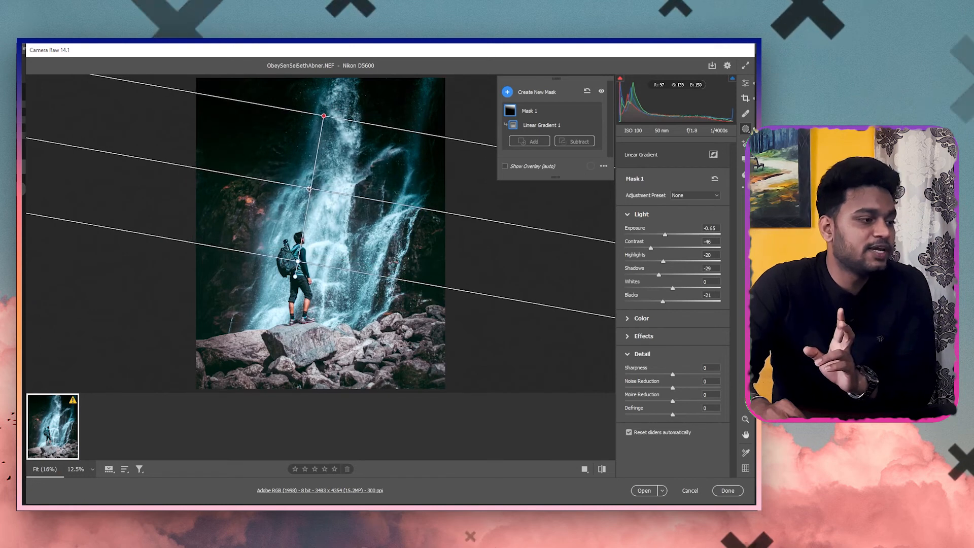
left_click_drag(300, 257, 291, 316)
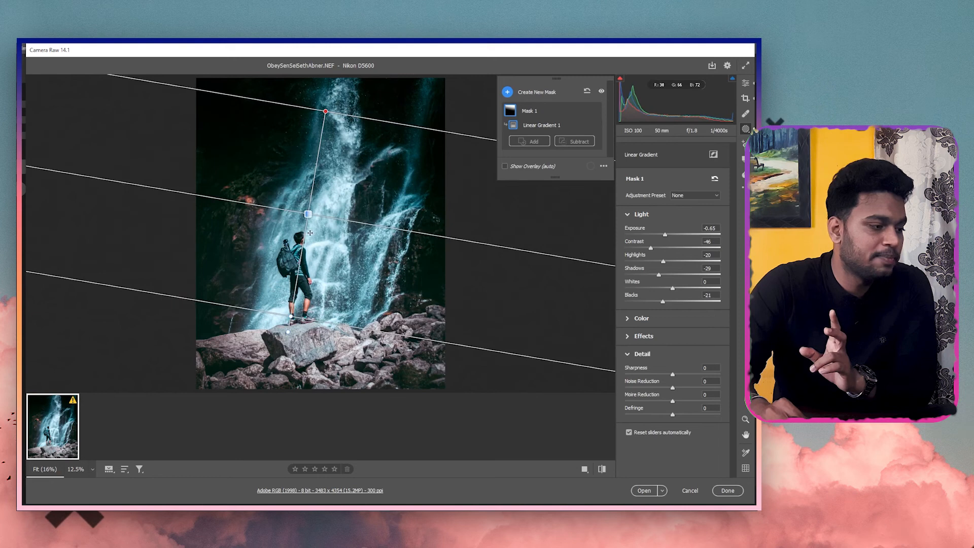
left_click_drag(317, 172, 299, 196)
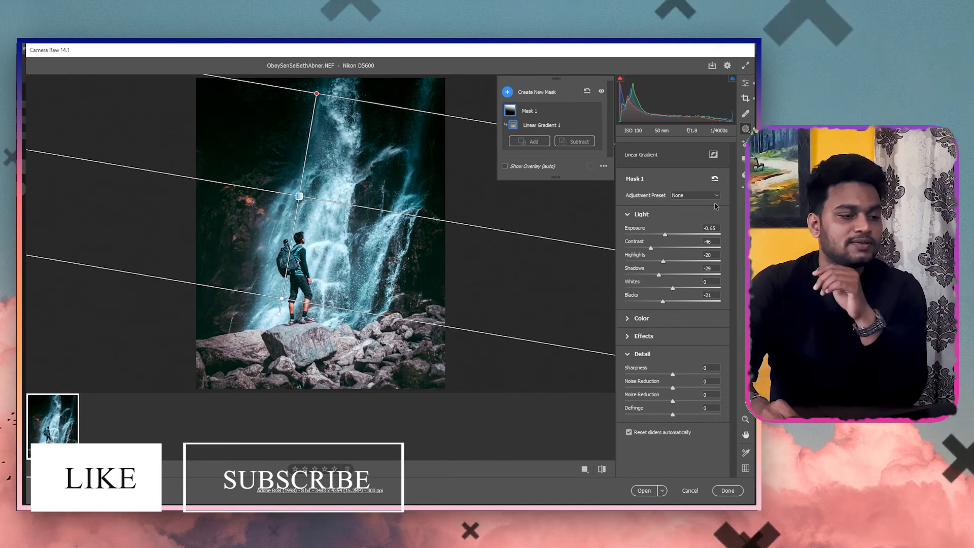
left_click(566, 166)
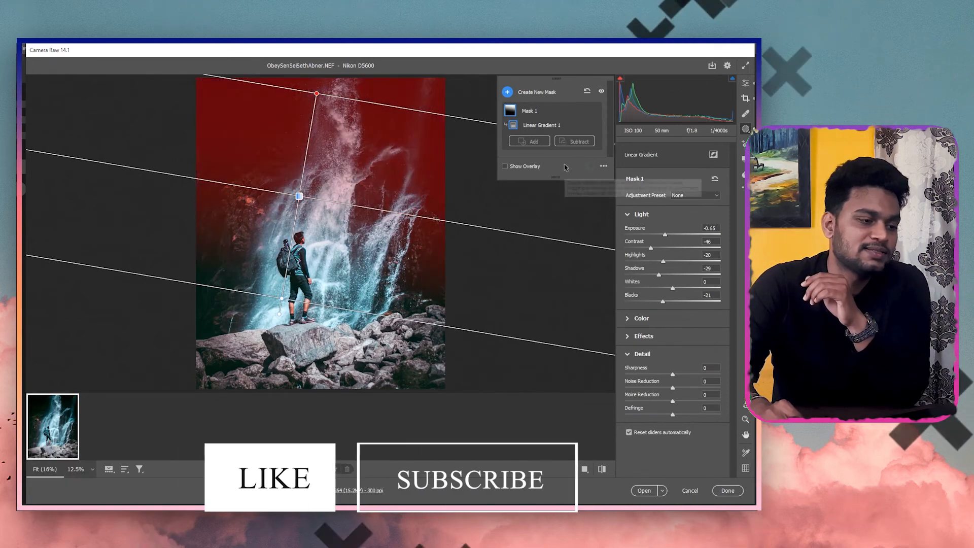
left_click(565, 166)
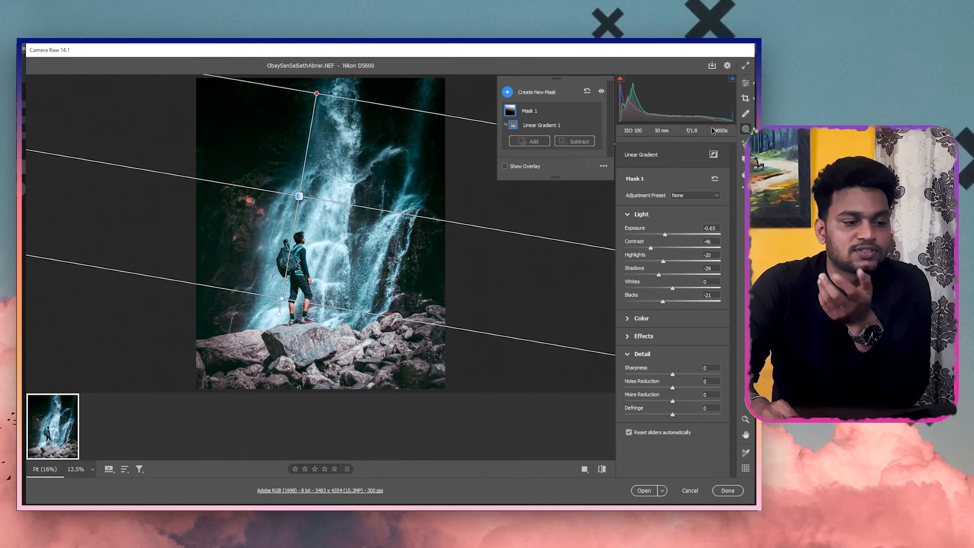
Create a new Select Subject mask of the hiker and invert it to cover the background.
mouse_move(743, 131)
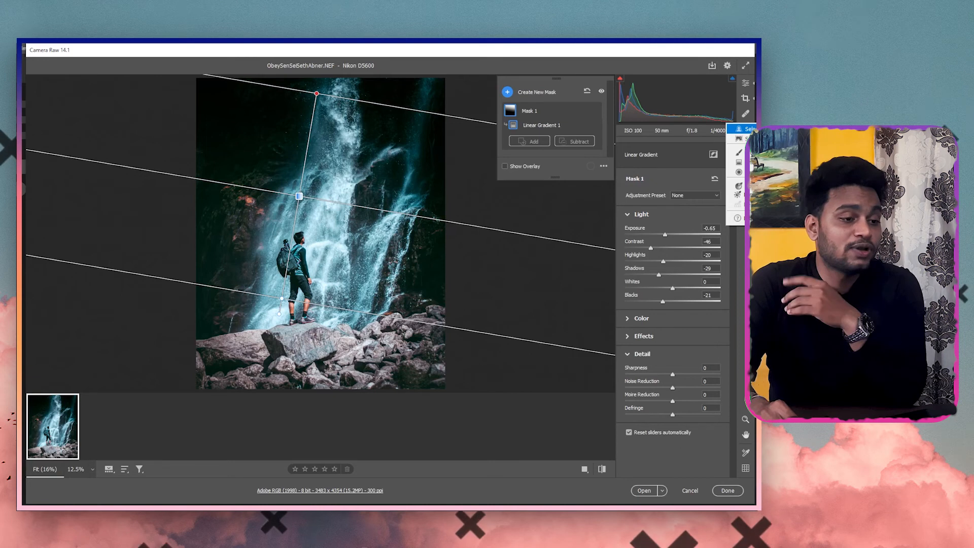
left_click(752, 129)
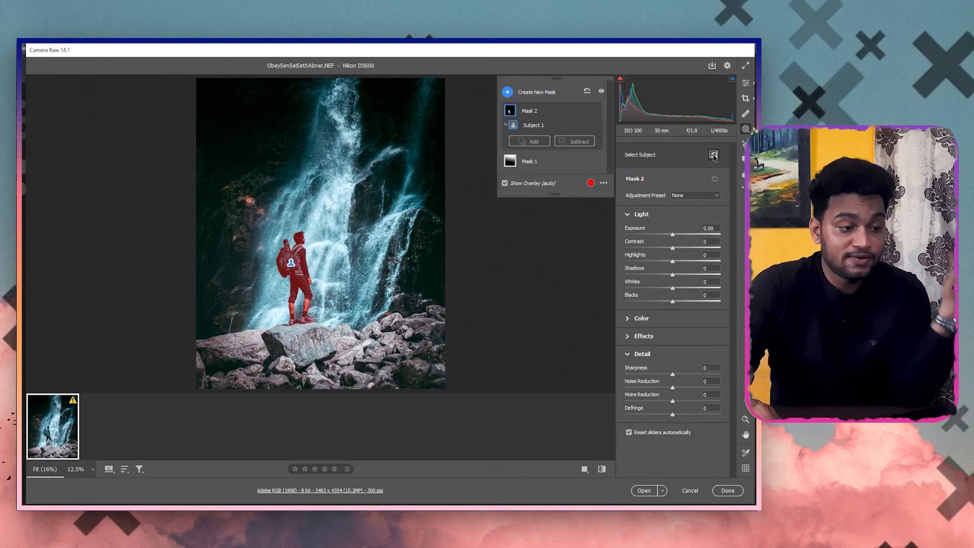
left_click(713, 155)
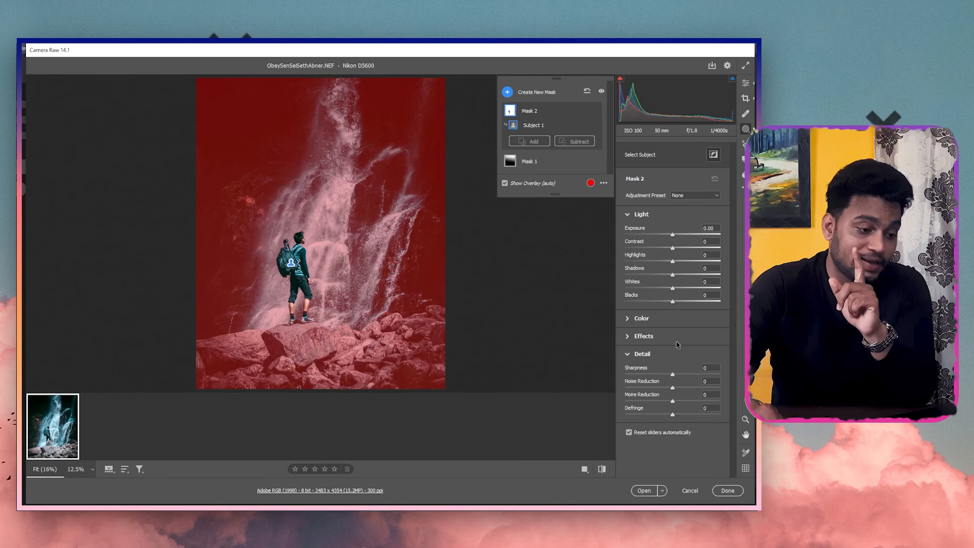
Soften the background mask with sharpness -41, clarity -37 and texture -39, and set its dehaze to +16.
left_click_drag(672, 374, 660, 380)
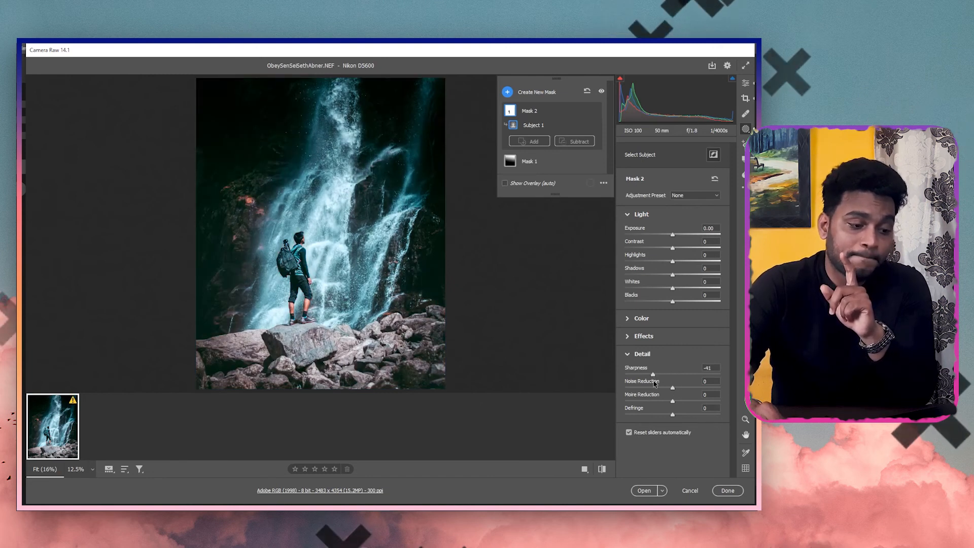
left_click(645, 320)
left_click(644, 319)
left_click(646, 336)
left_click_drag(673, 369, 654, 370)
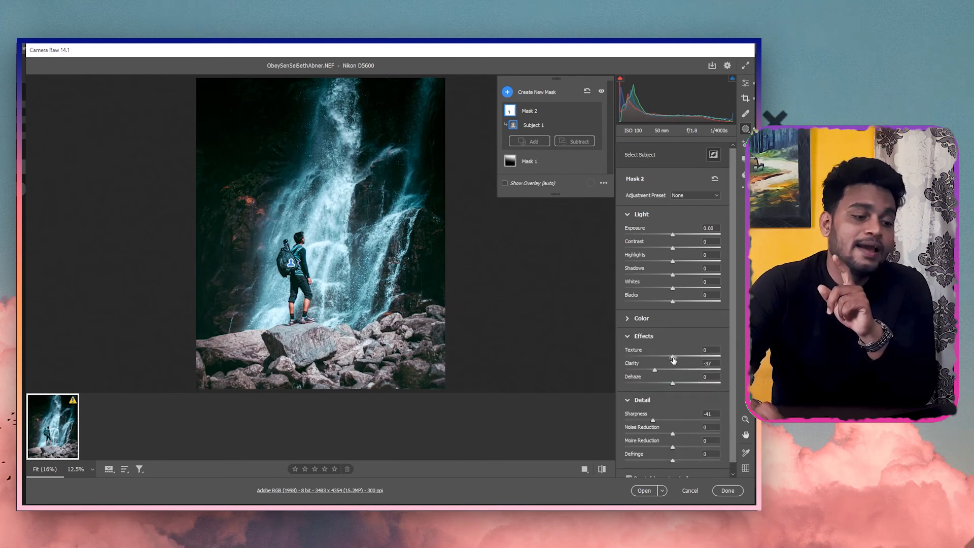
left_click(655, 356)
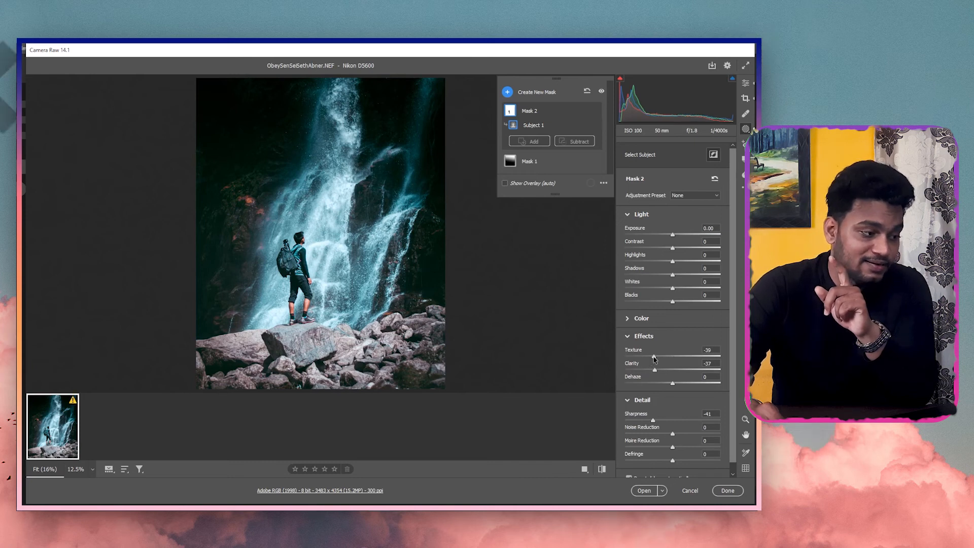
left_click_drag(679, 383, 682, 384)
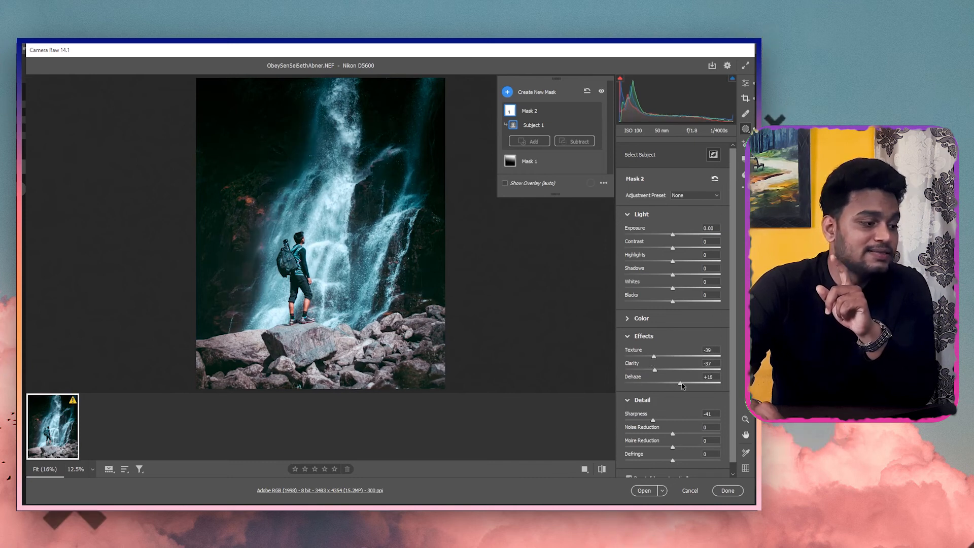
Set the inverted subject mask's dehaze to -22 and clarity to -30 to haze the background.
left_click_drag(684, 384, 661, 388)
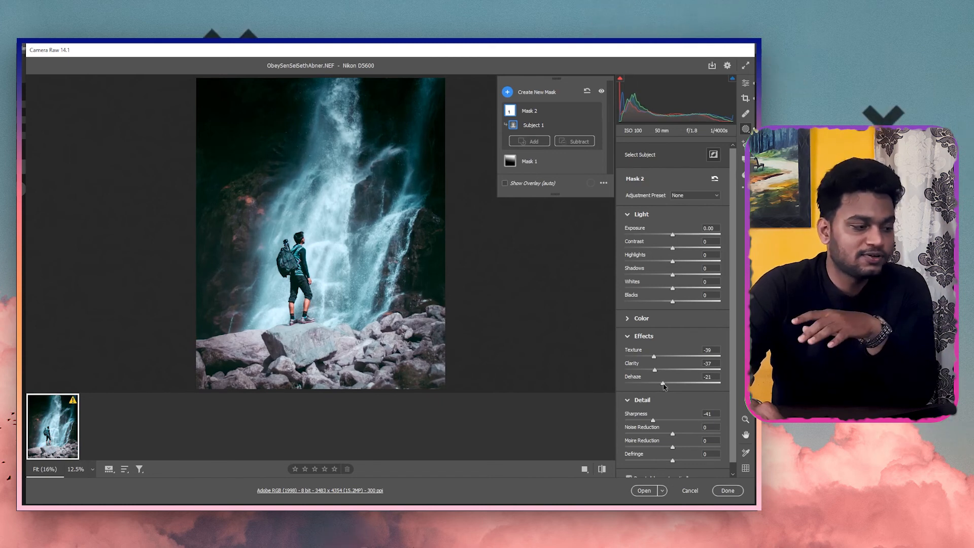
left_click_drag(663, 387, 661, 385)
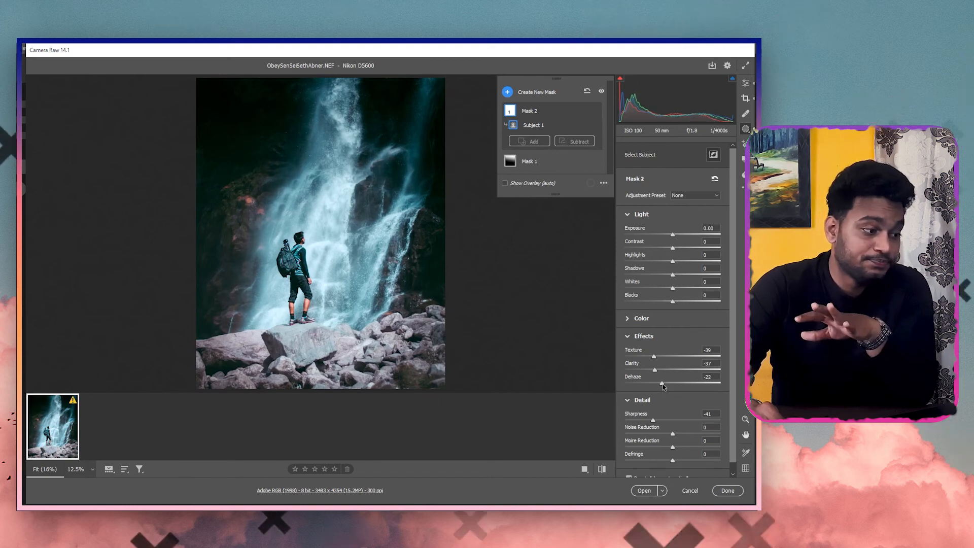
left_click_drag(655, 371, 659, 371)
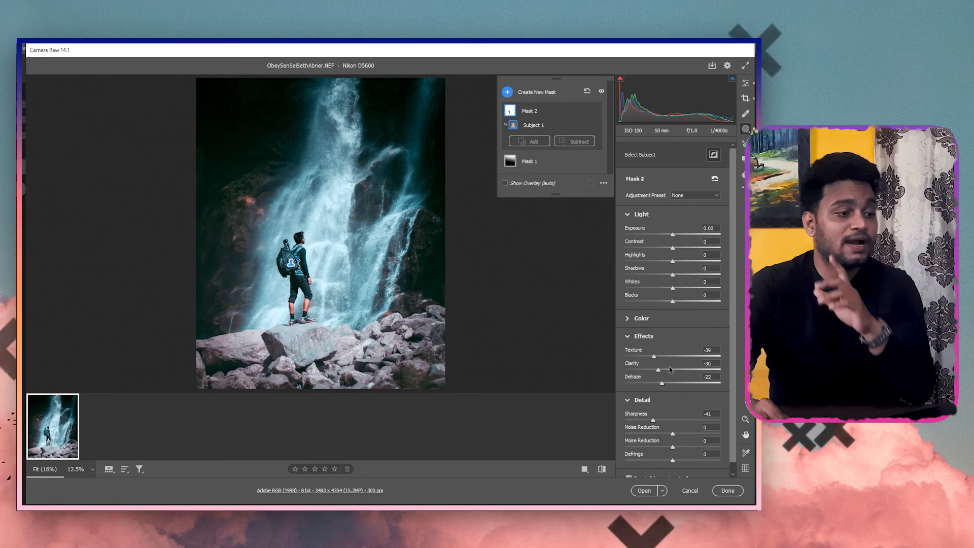
Create a new linear gradient mask rising from the photo's bottom edge over the rocks to the hiker's feet.
right_click(744, 127)
left_click(681, 197)
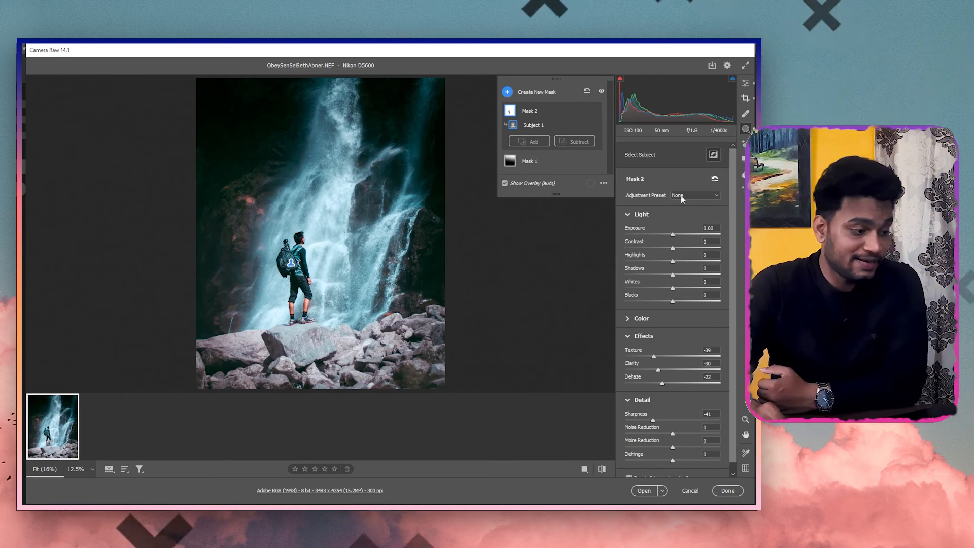
key("g")
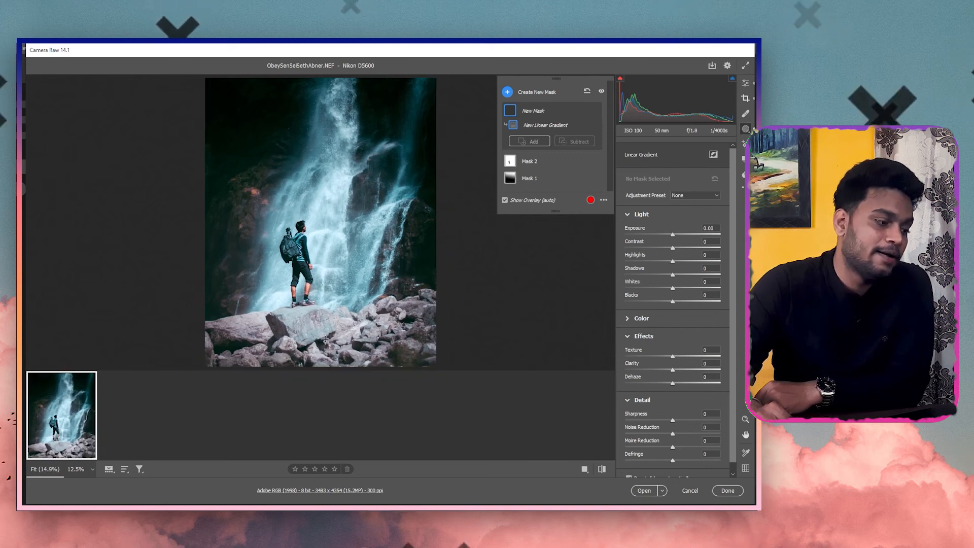
left_click_drag(317, 369, 317, 380)
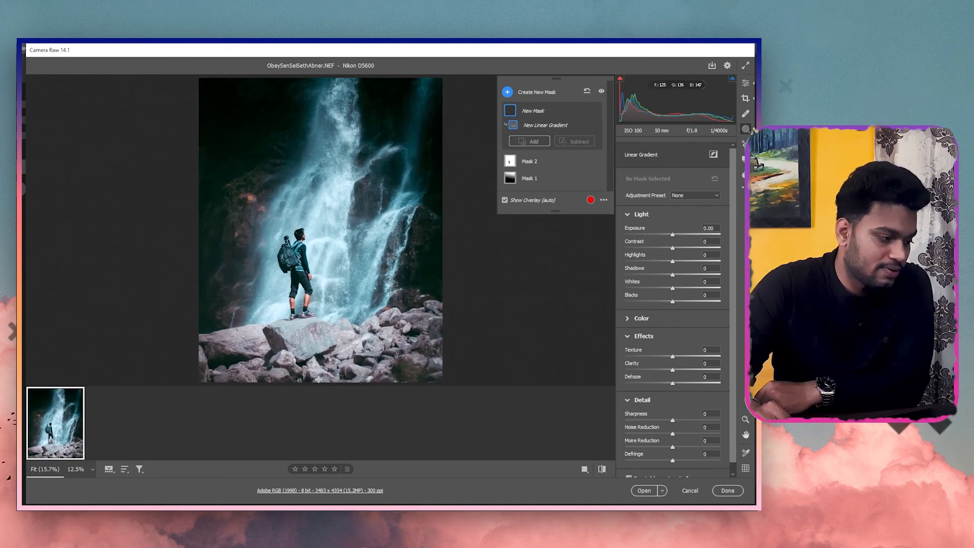
left_click_drag(318, 381, 325, 318)
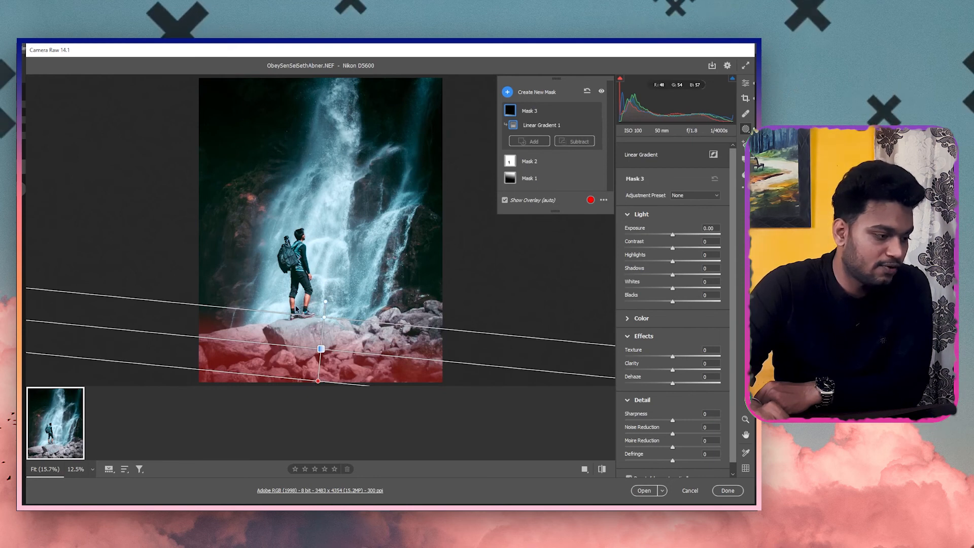
Tilt the rock gradient to follow the slope of the rocks, adjust its fade width, and shift it up slightly.
left_click_drag(325, 301, 320, 301)
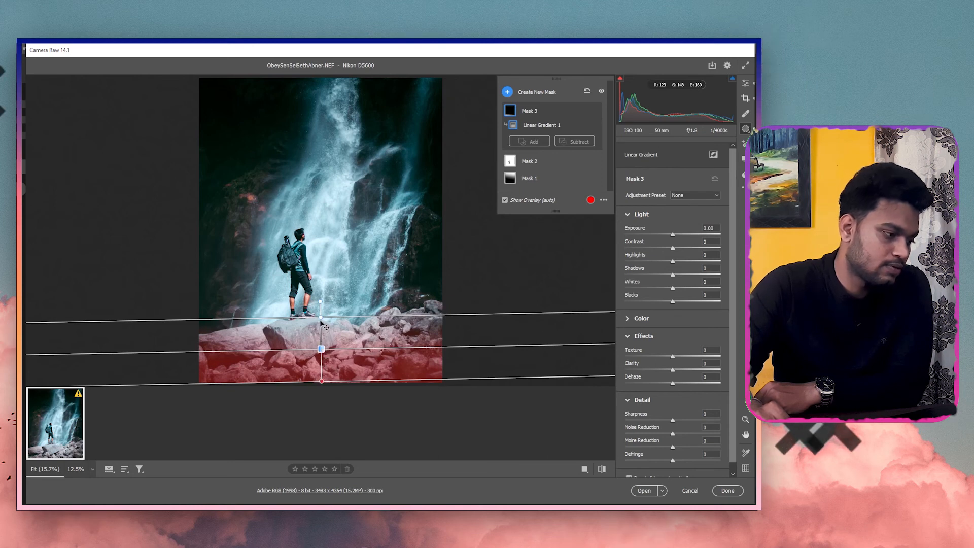
left_click_drag(327, 351, 325, 342)
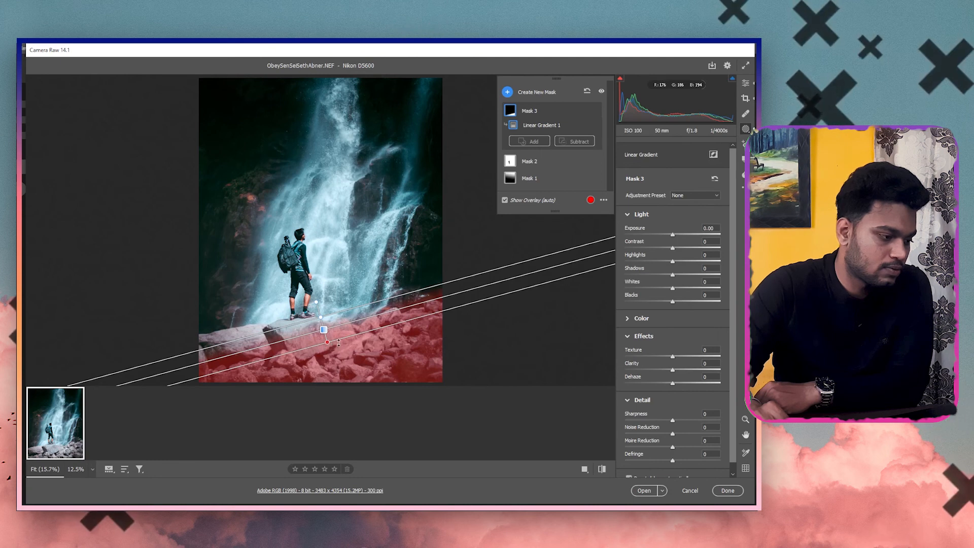
left_click_drag(332, 345, 342, 372)
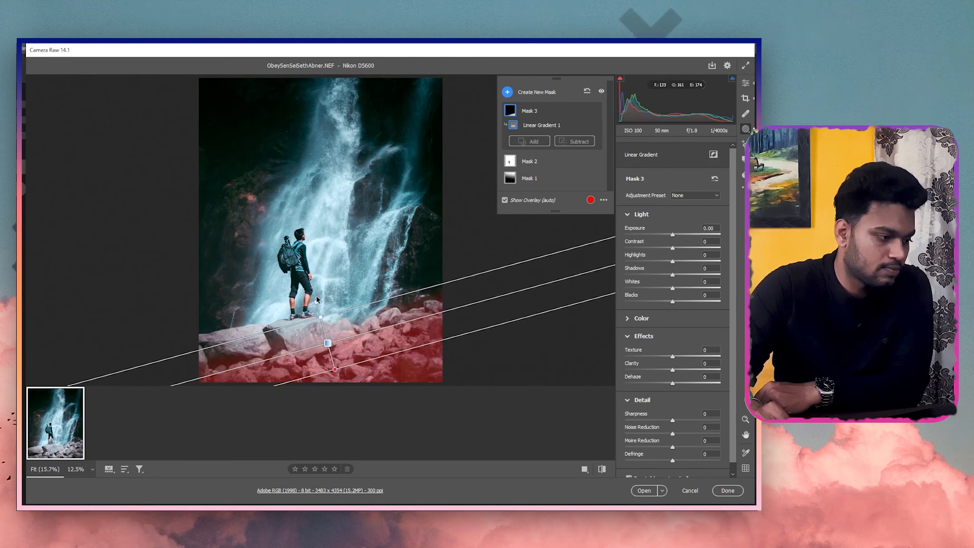
left_click_drag(316, 299, 323, 300)
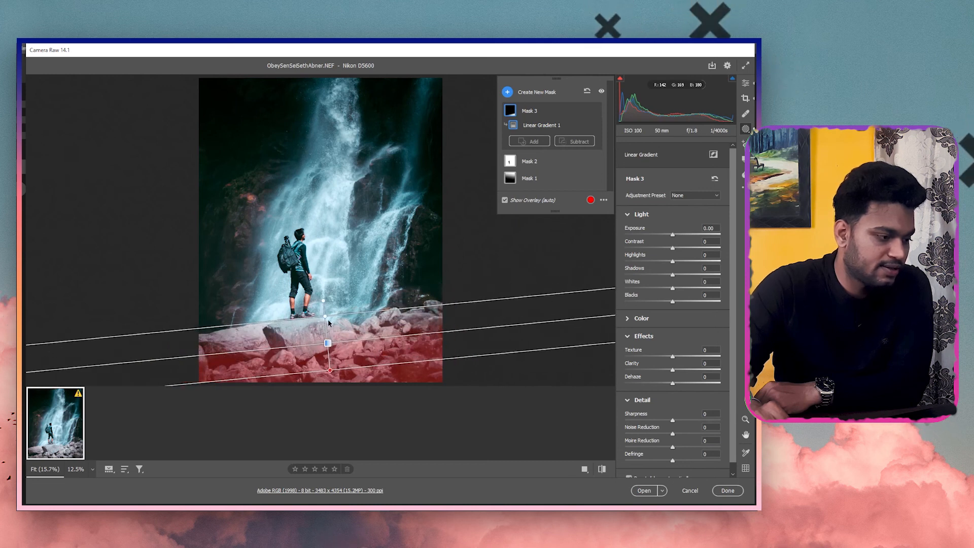
left_click_drag(328, 344, 325, 330)
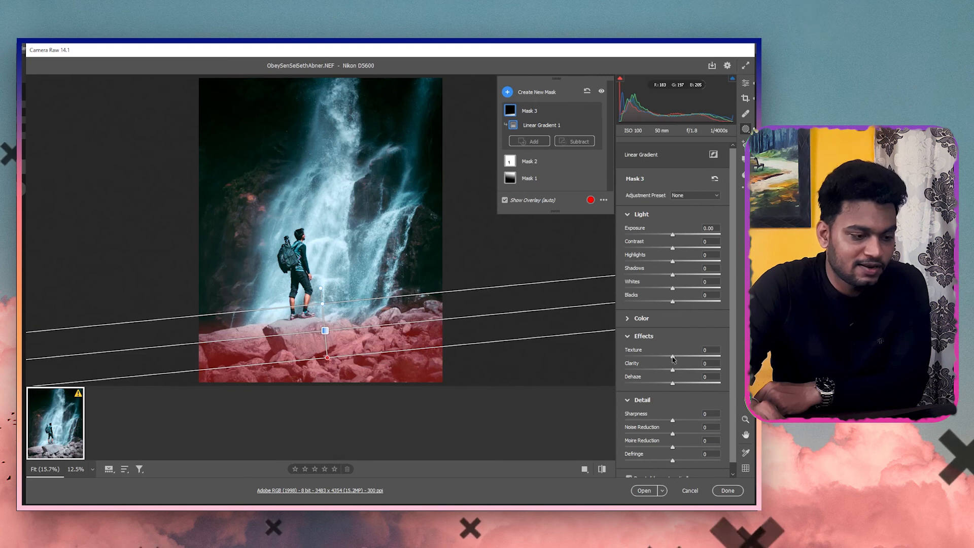
Sharpen the foreground rocks in the gradient mask with texture +36, clarity +27 and dehaze +24.
left_click_drag(672, 357, 689, 357)
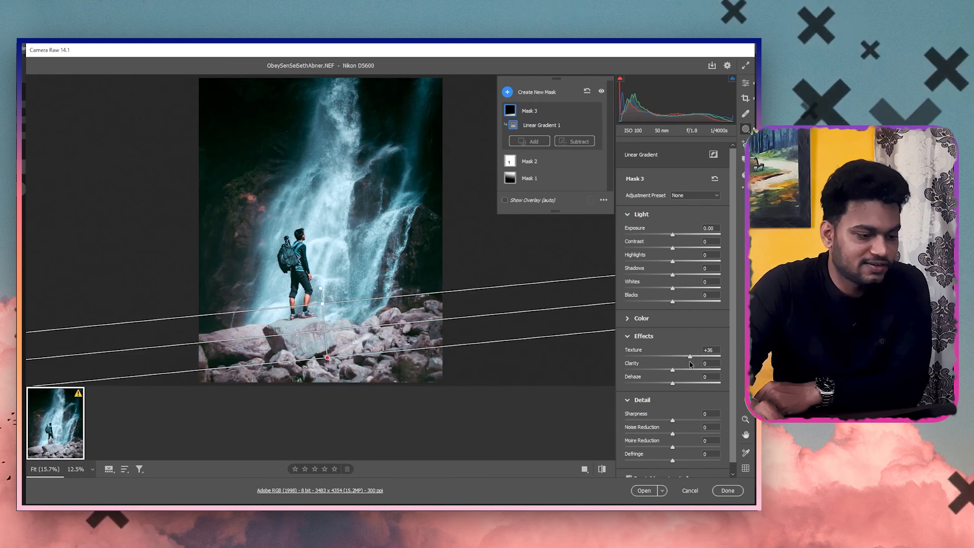
left_click_drag(693, 371, 688, 372)
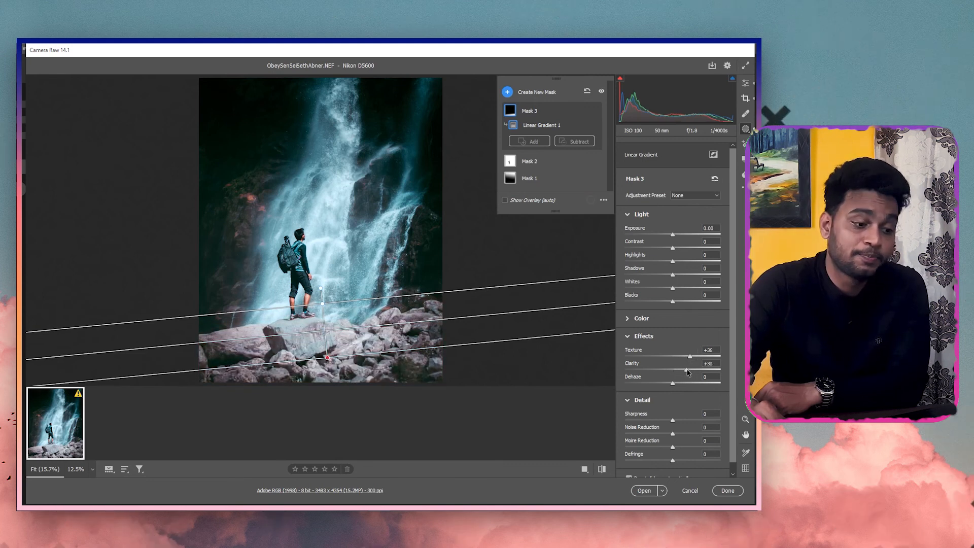
left_click_drag(680, 384, 683, 385)
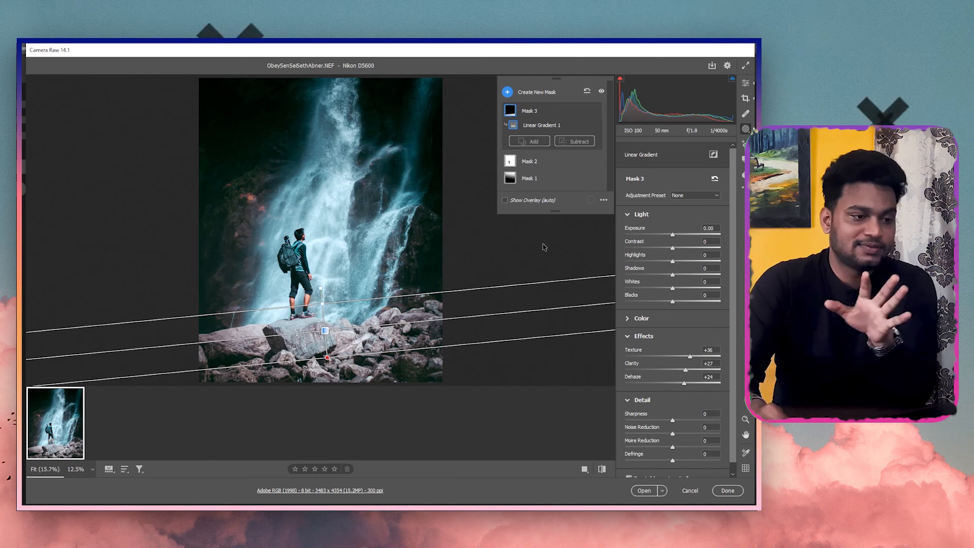
Leave the masking settings and return to the photo's global edit adjustments.
left_click(641, 216)
left_click(744, 188)
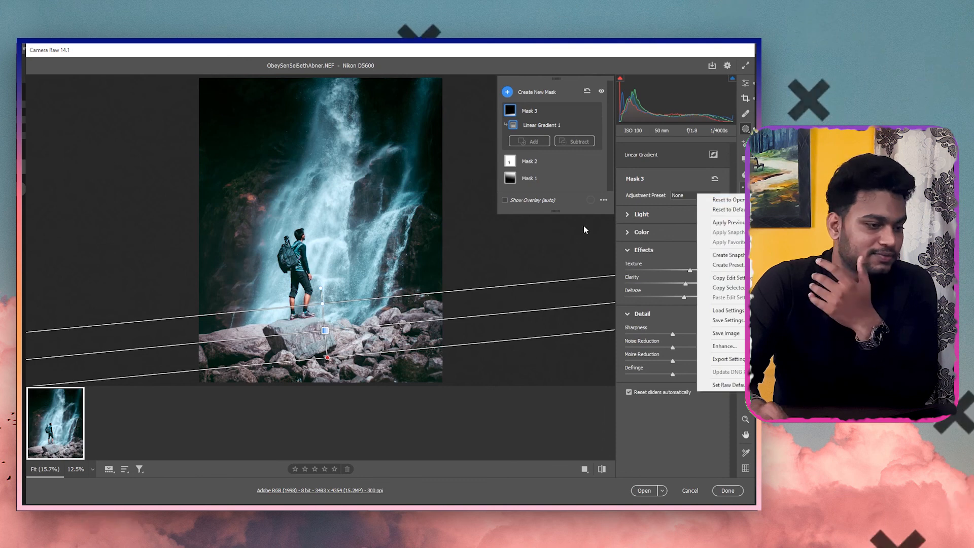
left_click(750, 84)
left_click(747, 83)
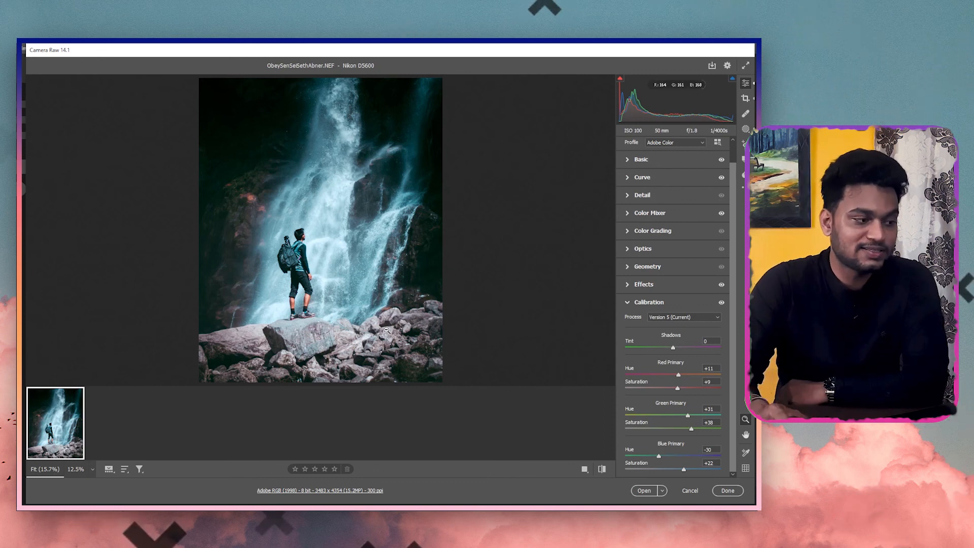
Examine the hiker in the graded photo, and switch the preview to the original settings for a before/after comparison.
left_click(300, 246)
left_click(299, 246)
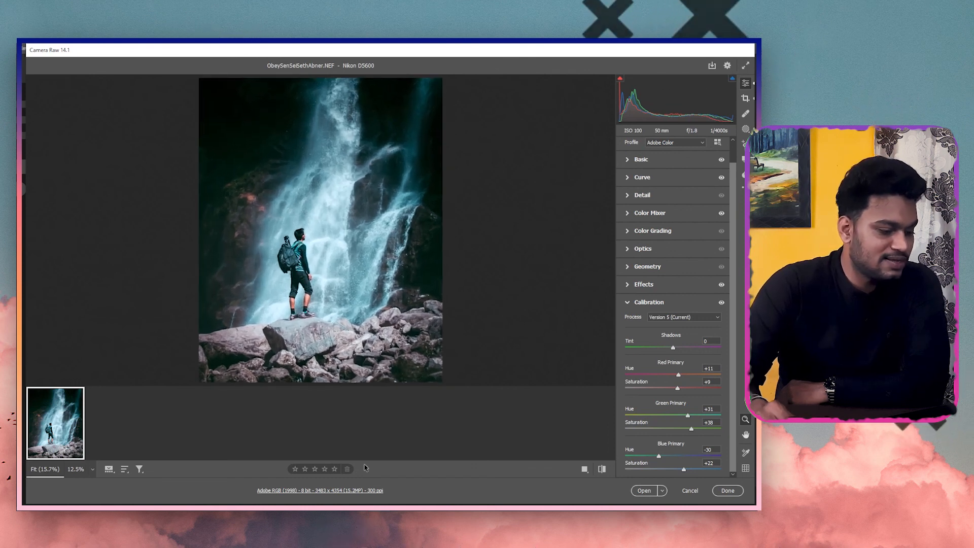
left_click(601, 469)
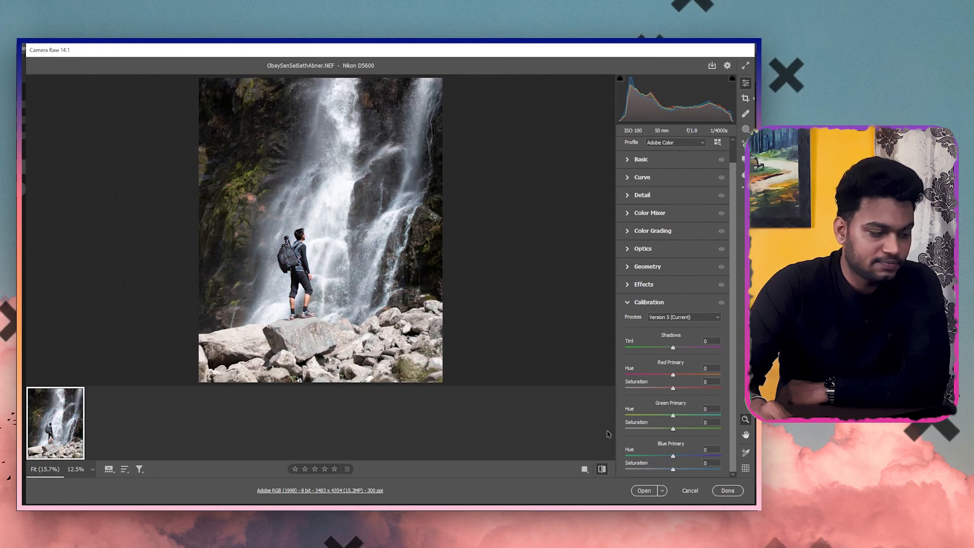